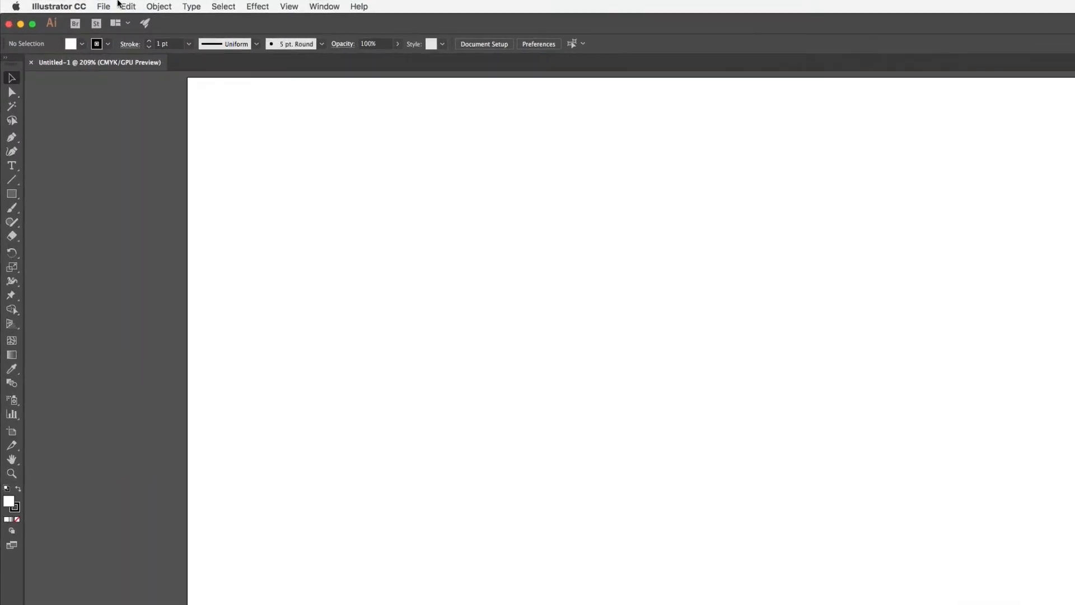
Save the document as AI Fundamentals 2 in the AI Recap Video Working Files folder, using the Adobe Illustrator (ai) format.
left_click(105, 6)
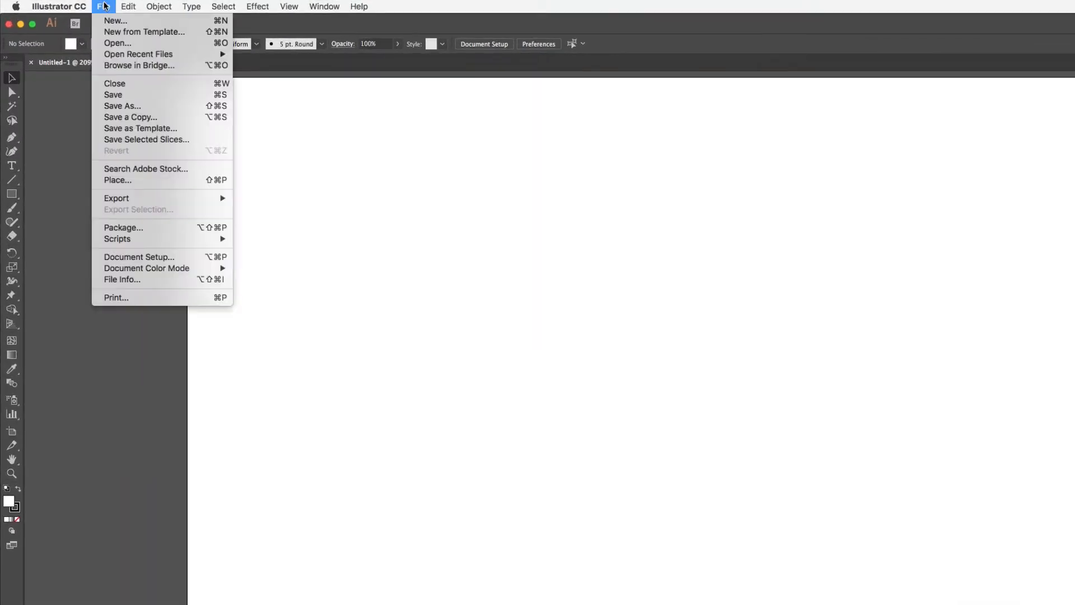
left_click(128, 106)
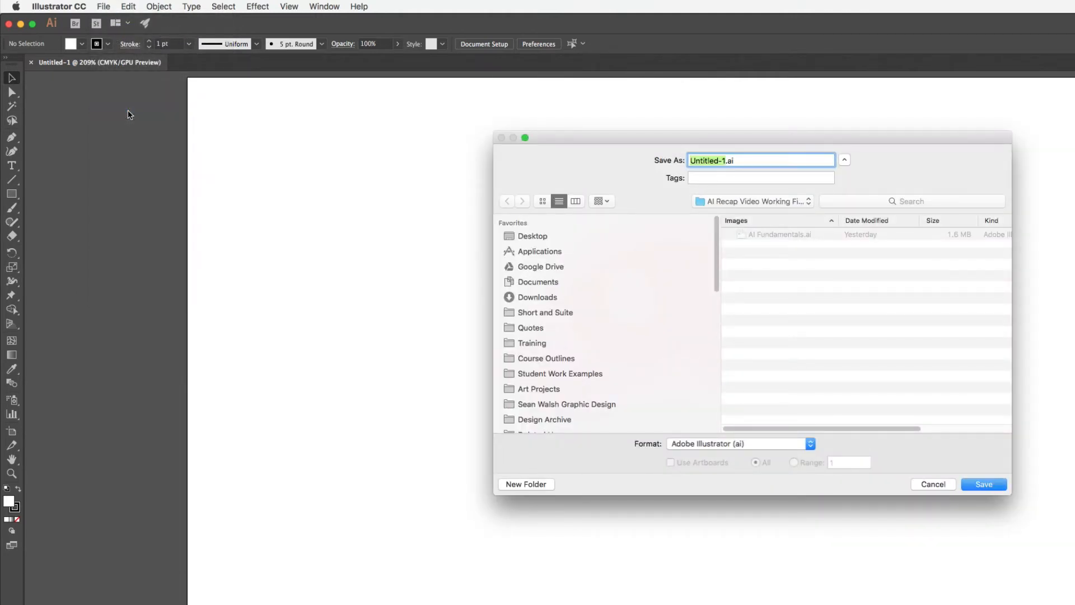
type("AI Fundamentals 2")
left_click(751, 201)
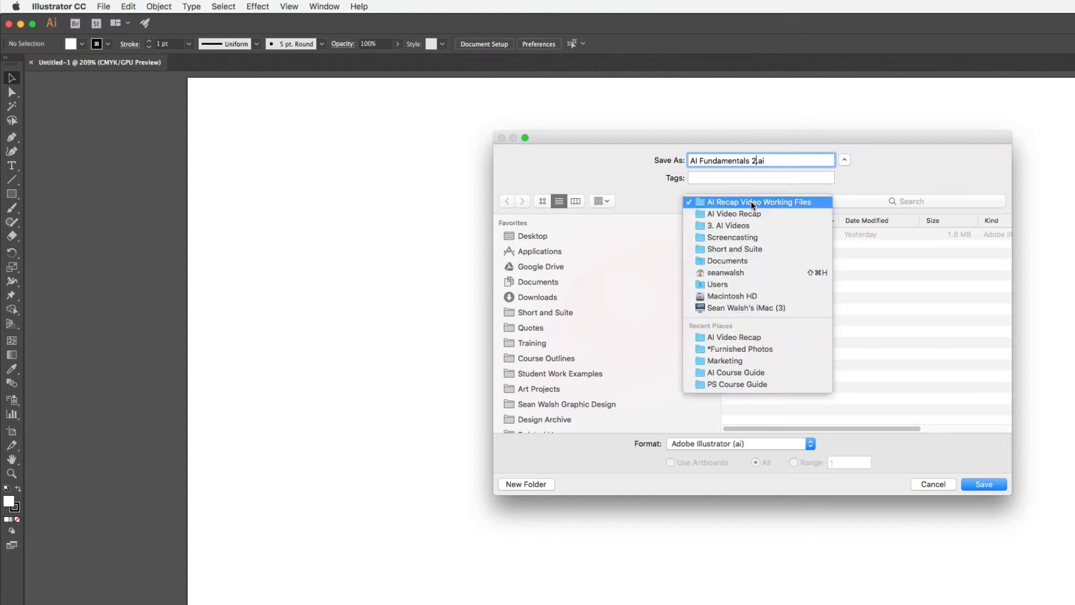
left_click(751, 202)
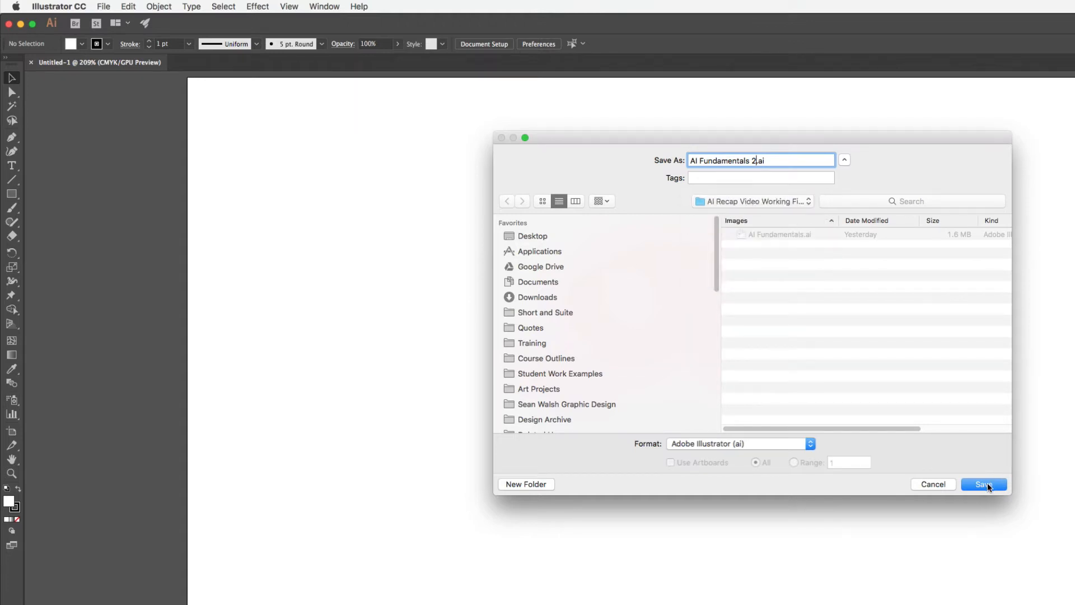
left_click(796, 445)
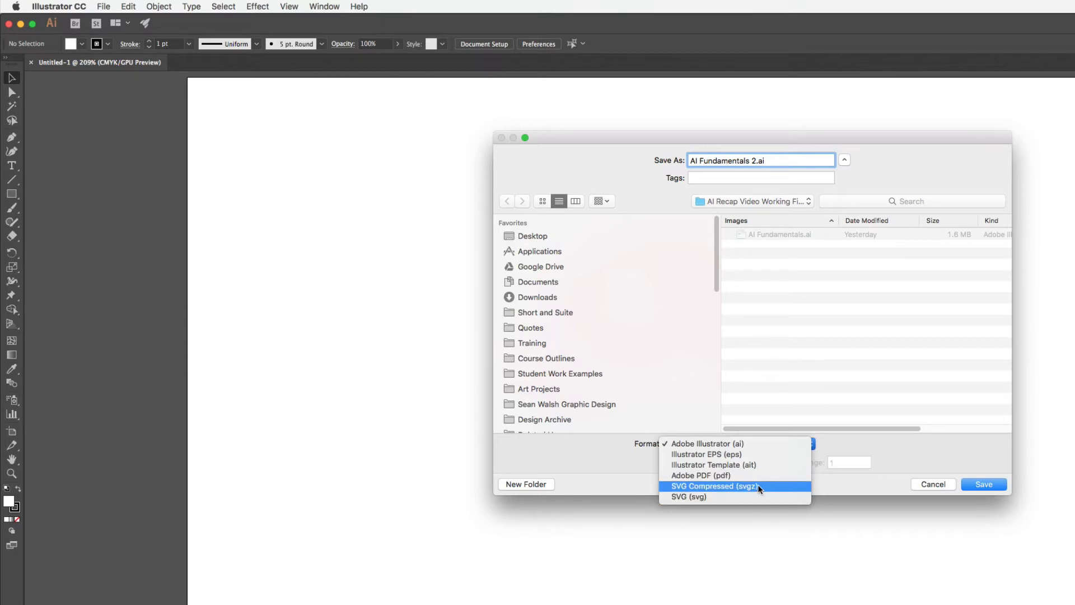
left_click(847, 445)
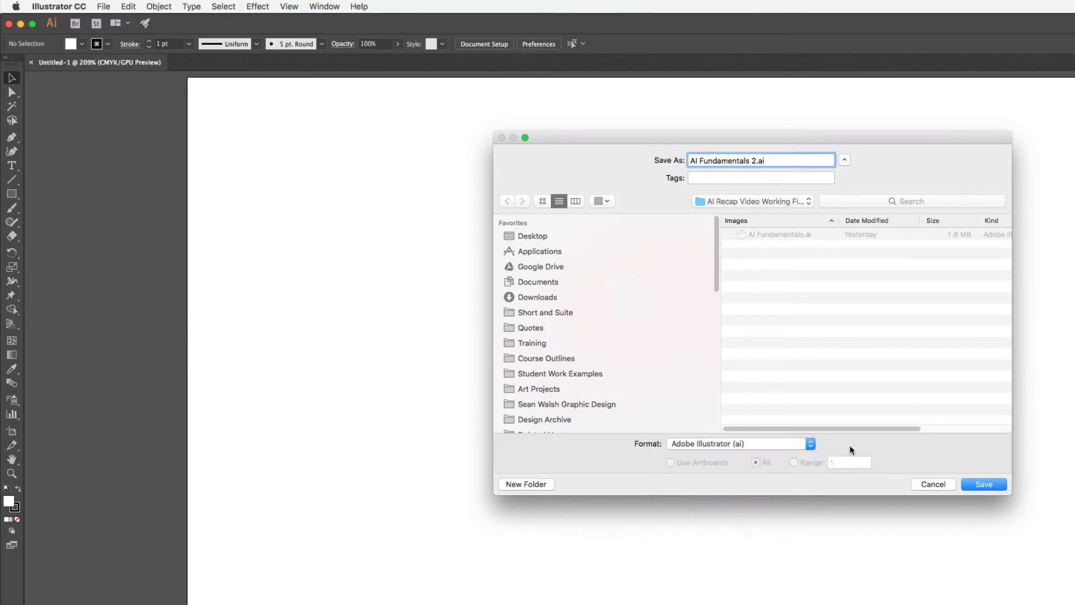
left_click(985, 483)
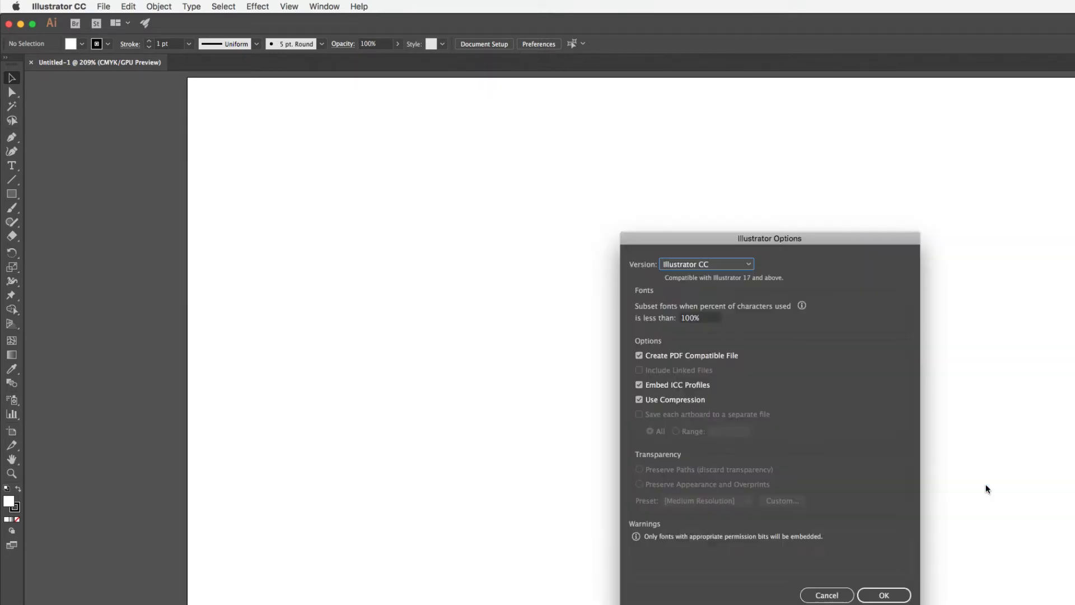
Review the legacy version choices, keep Illustrator CC as the file version and accept the save options.
left_click(749, 267)
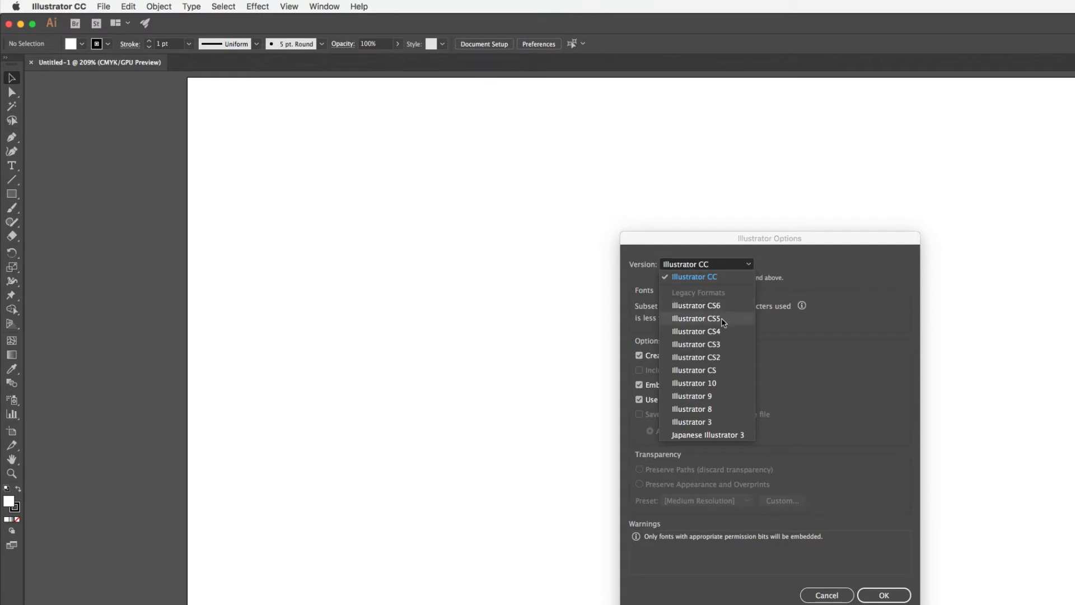
left_click(809, 274)
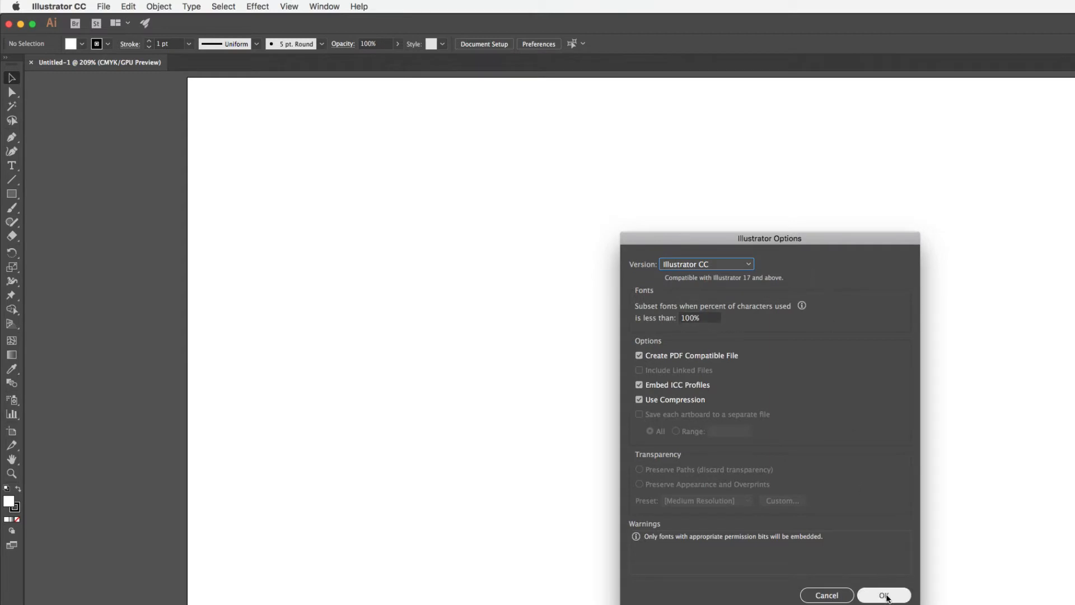
left_click(885, 596)
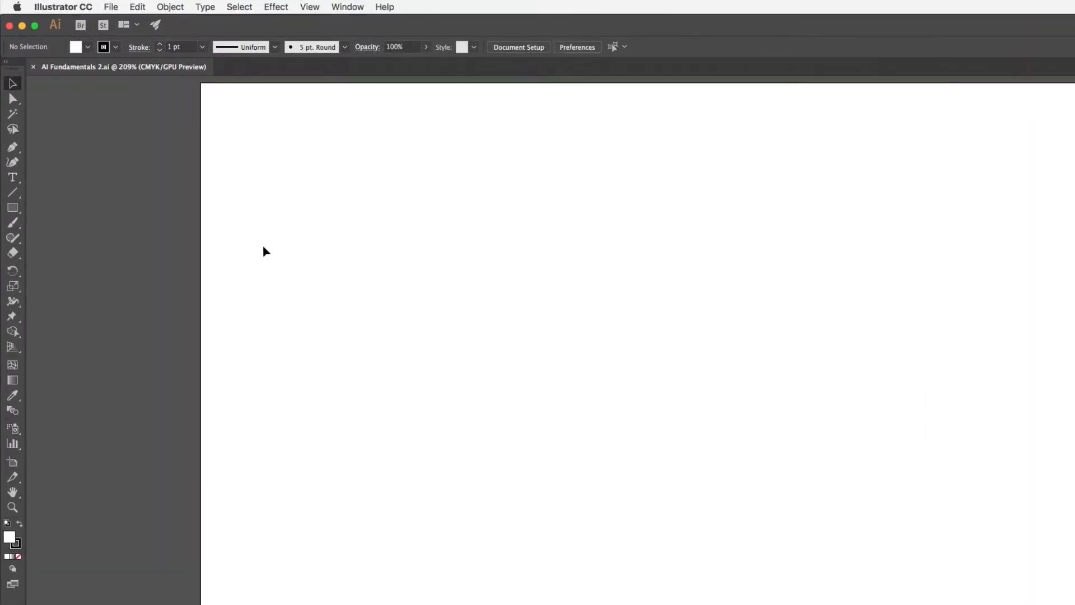
Float the toolbar beside the artboard with the Rectangle tool selected, and try its two-column layout before restoring the single column.
left_click_drag(14, 73, 162, 112)
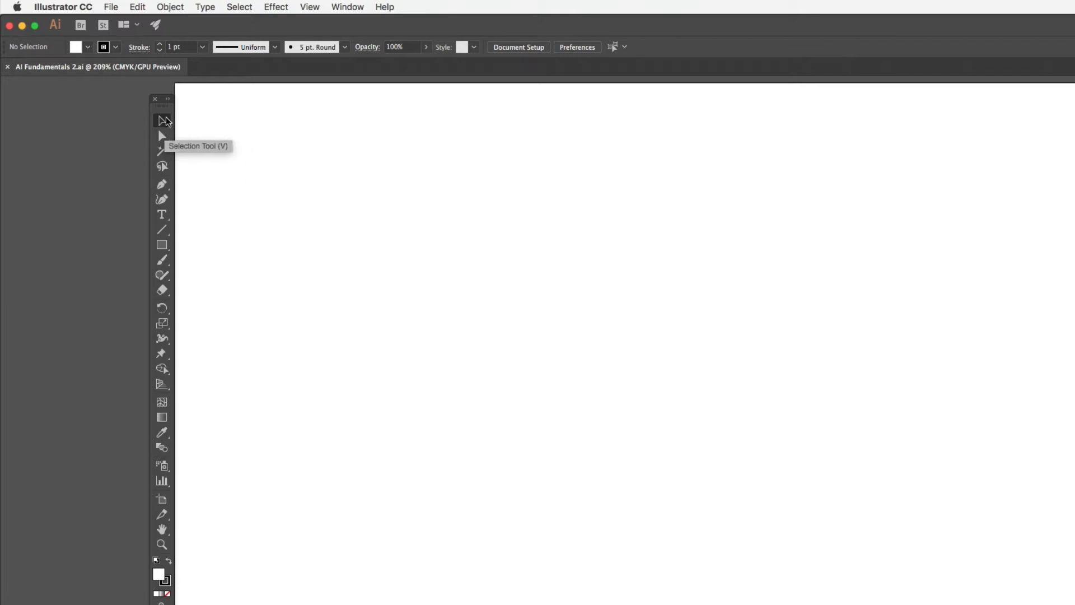
left_click(167, 245)
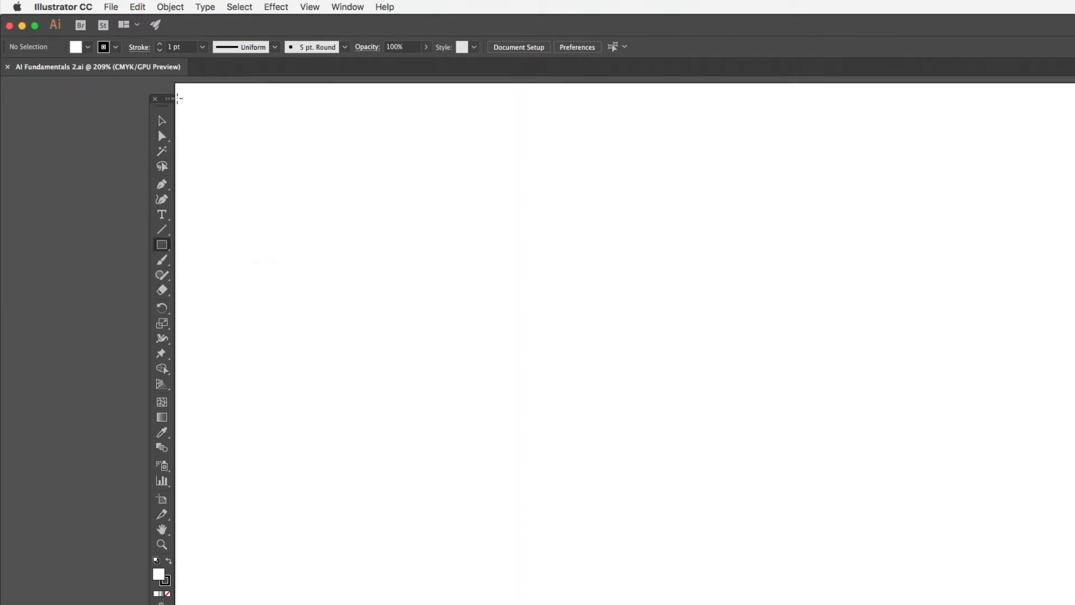
left_click(168, 100)
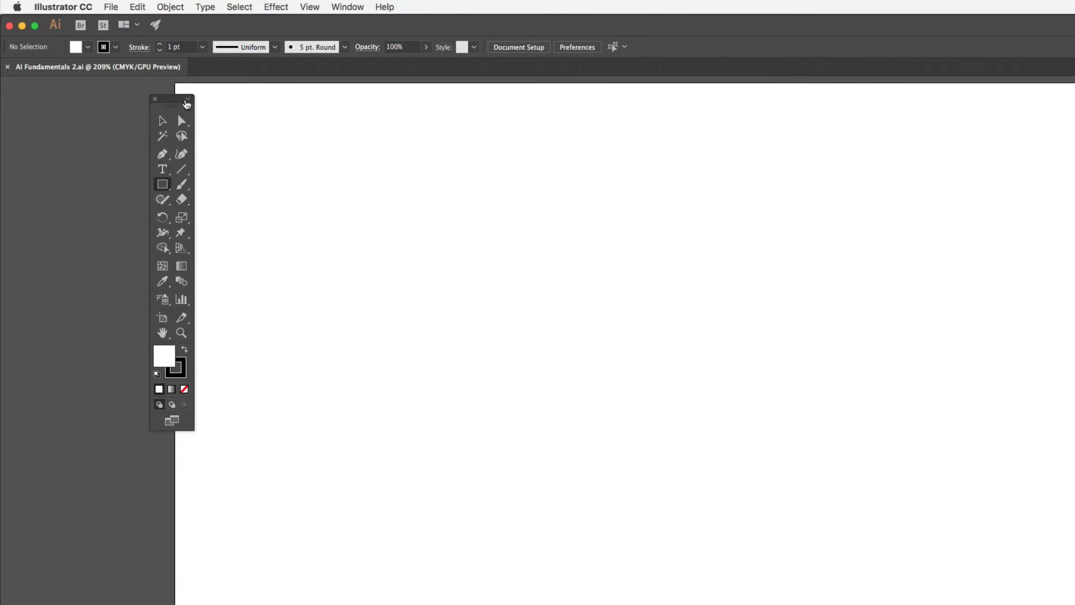
left_click(189, 101)
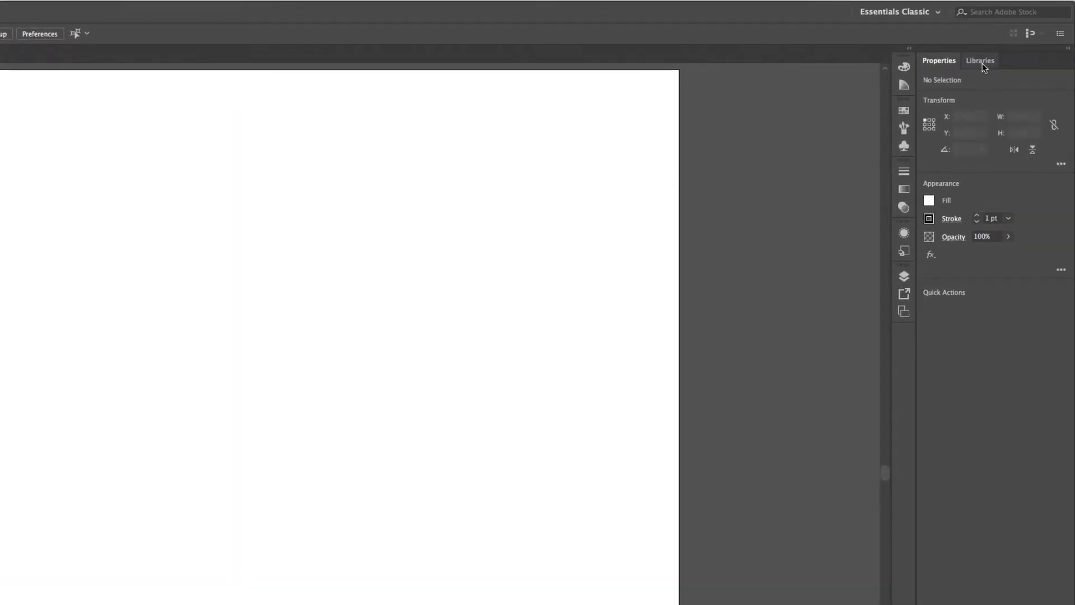
Examine the Libraries, Properties, Color, Color Guide and Swatches panels, and the full list of available panels.
left_click(982, 62)
left_click(942, 62)
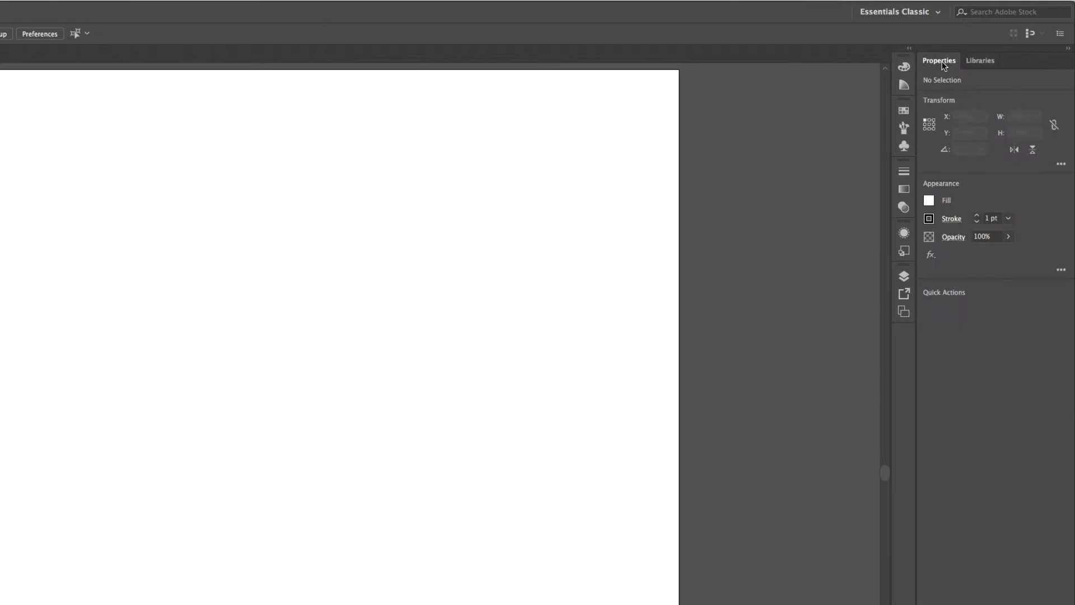
left_click(904, 68)
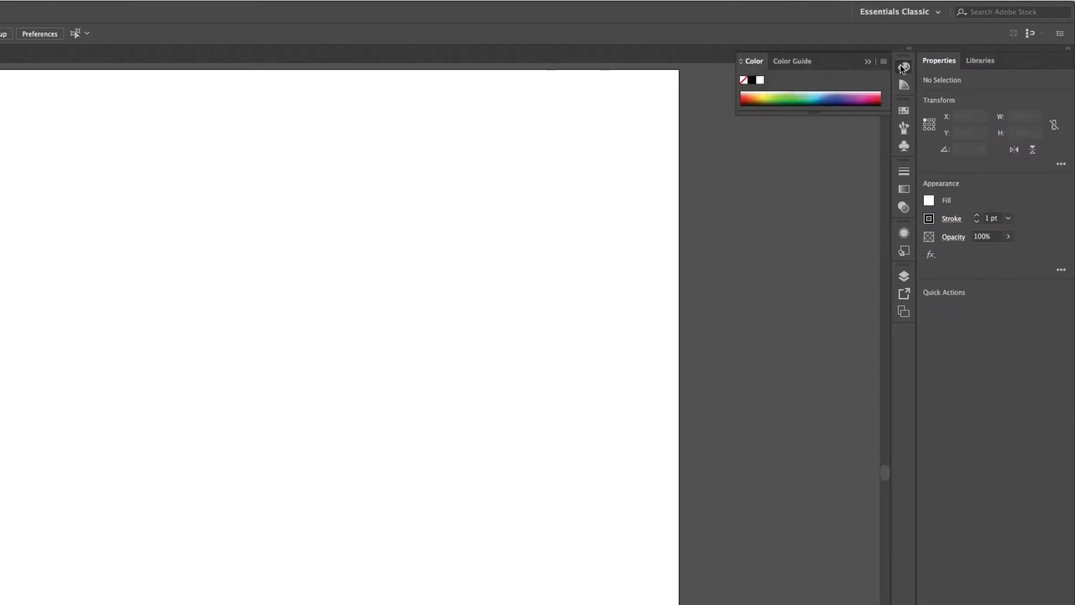
left_click(904, 85)
left_click(903, 110)
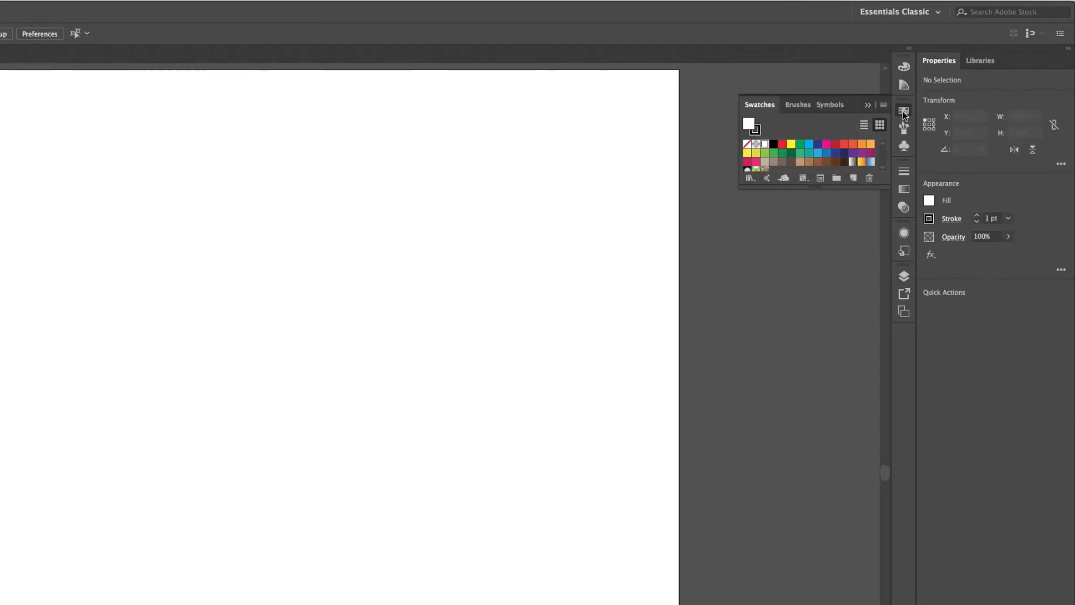
left_click(868, 105)
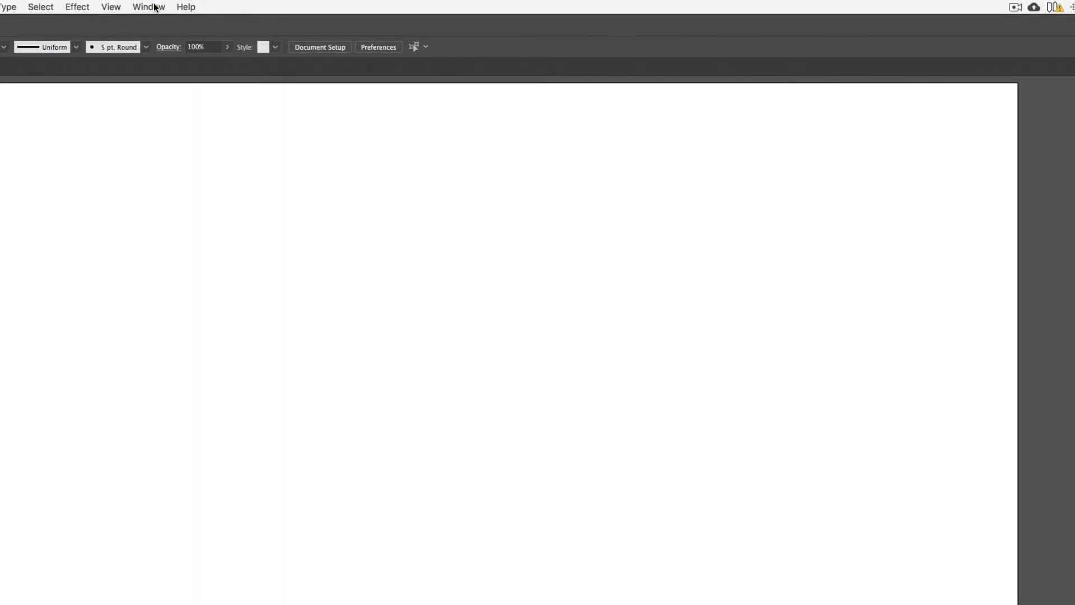
left_click(148, 7)
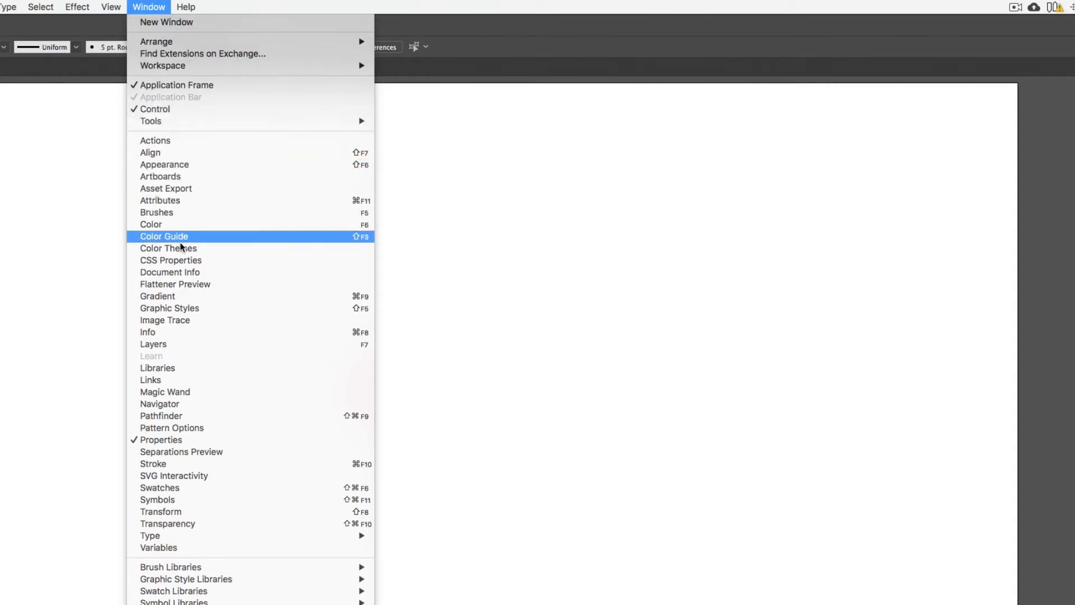
left_click(152, 5)
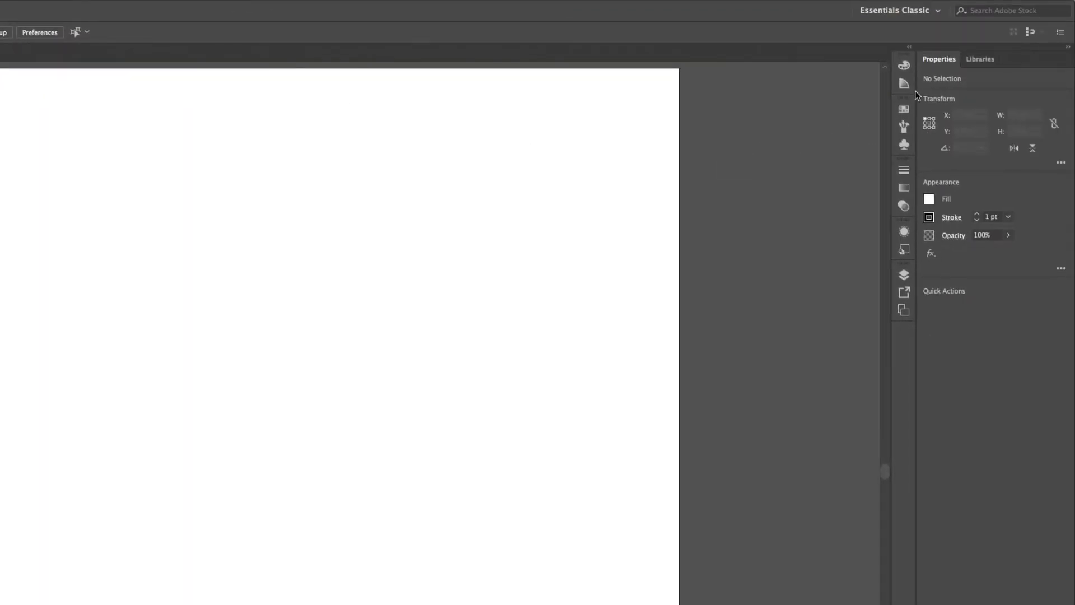
Switch to the Typography workspace and view its OpenType, Paragraph and Character panels.
left_click(939, 11)
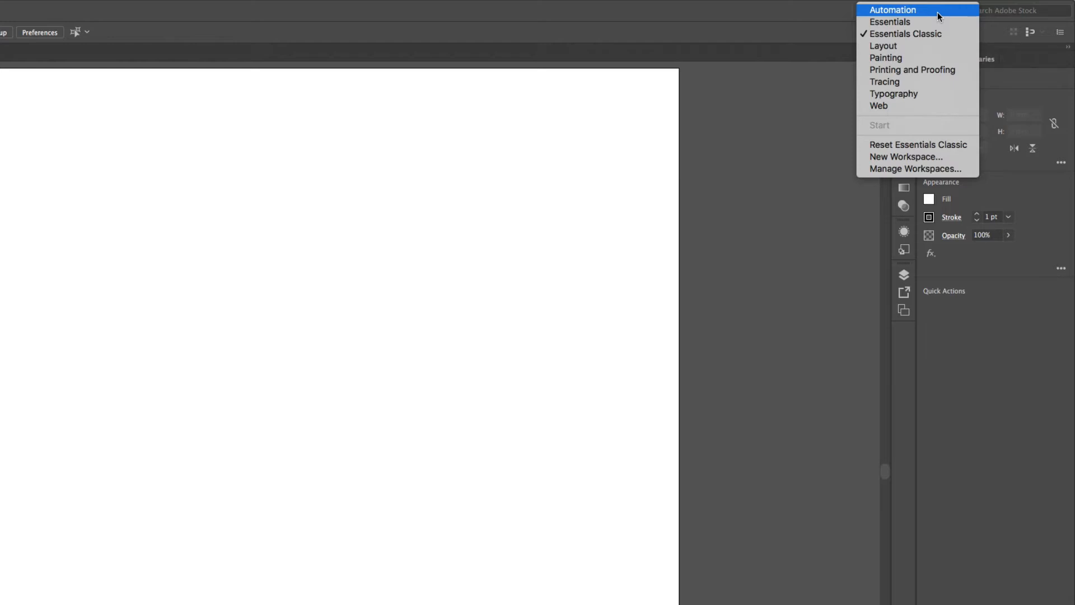
left_click(910, 96)
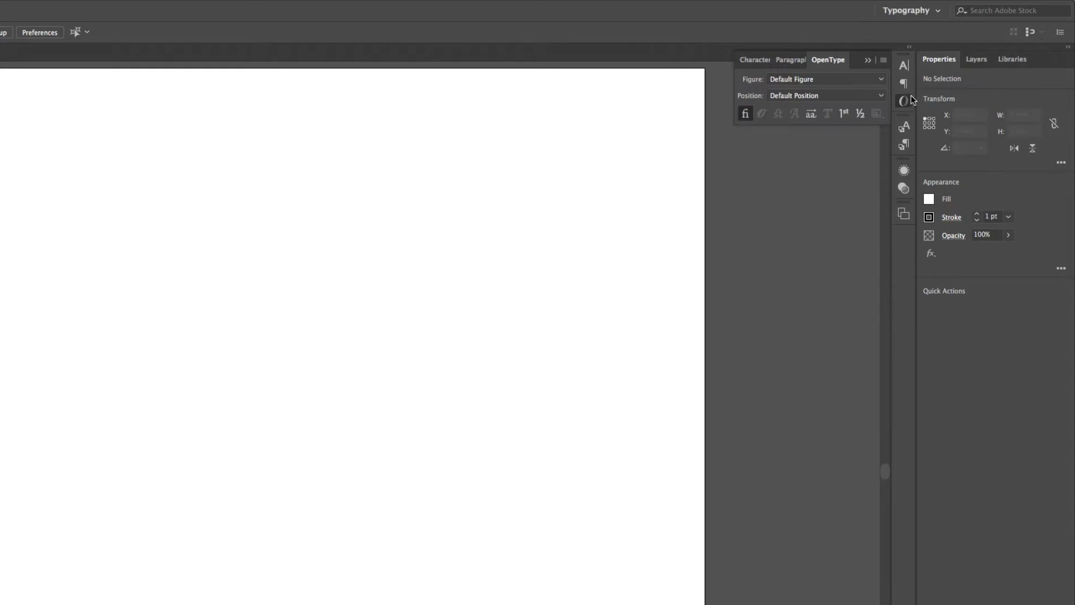
left_click(868, 61)
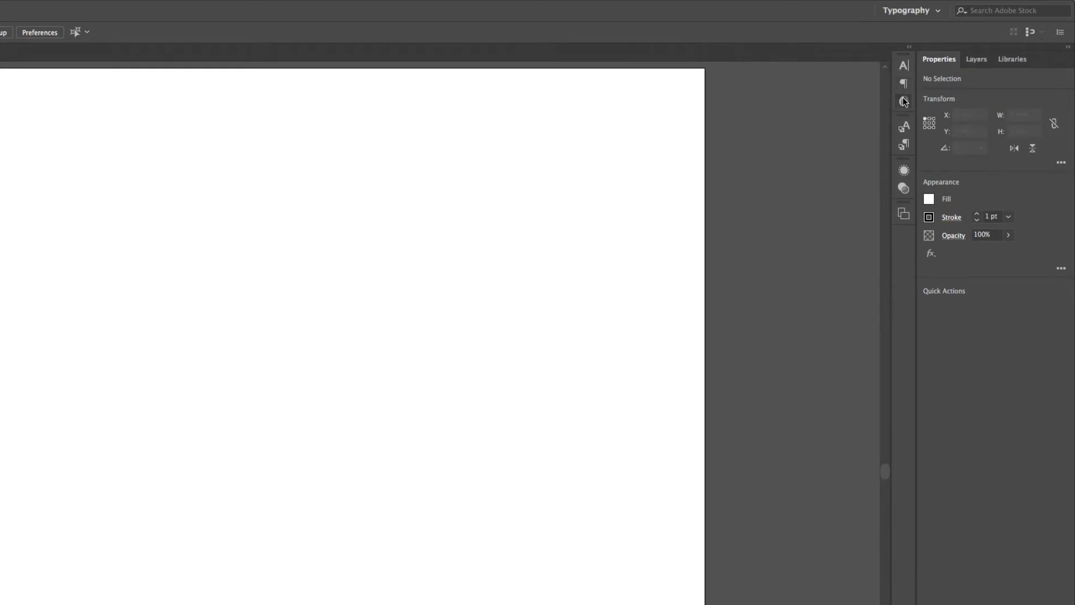
left_click(903, 101)
left_click(903, 84)
left_click(903, 66)
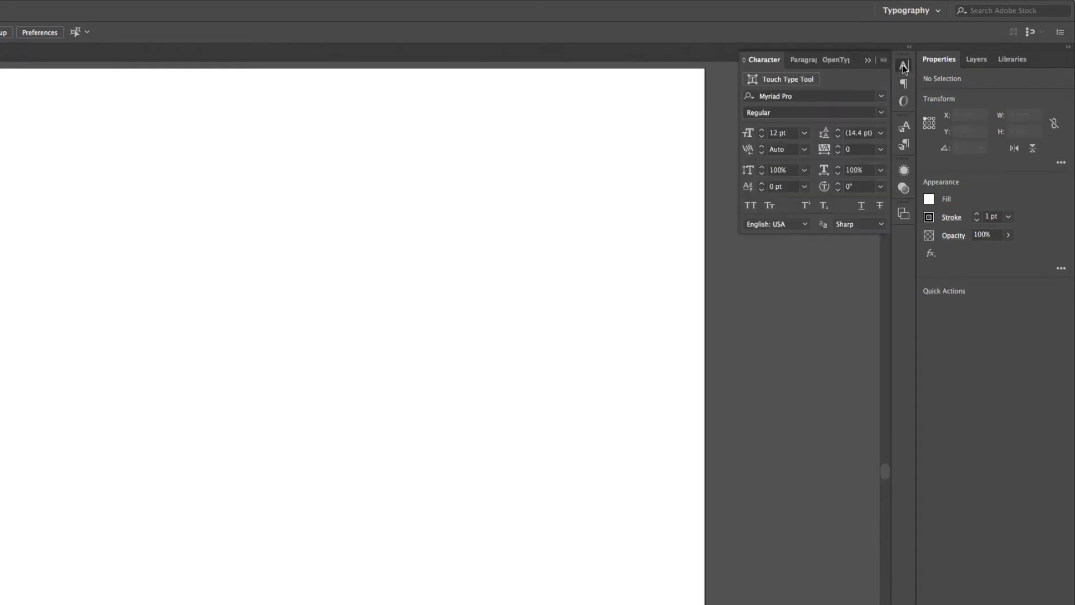
Switch to the Essentials workspace and display the Control panel.
left_click(936, 11)
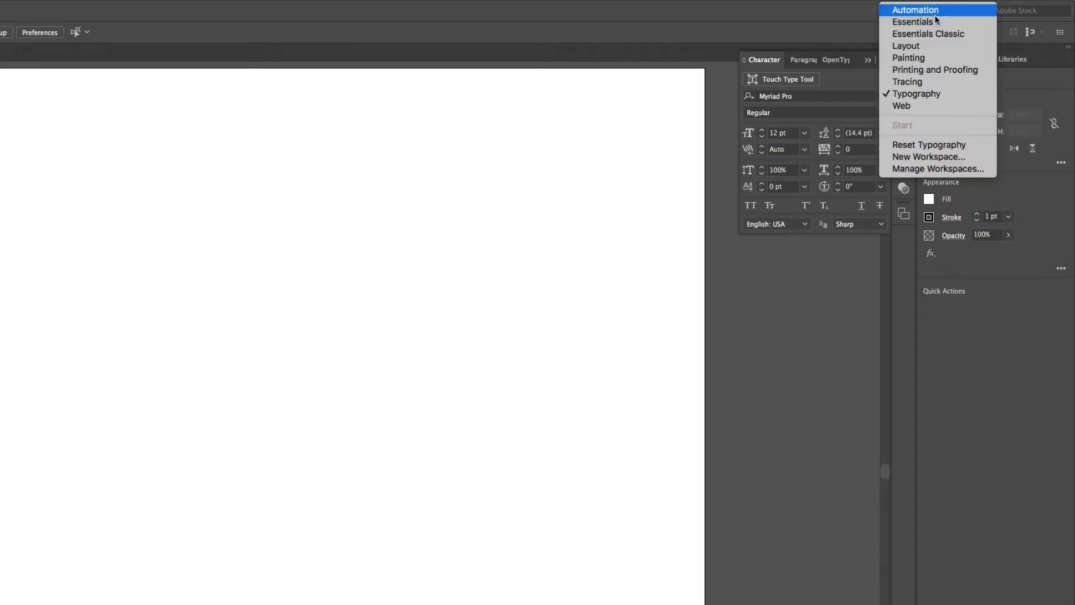
left_click(934, 21)
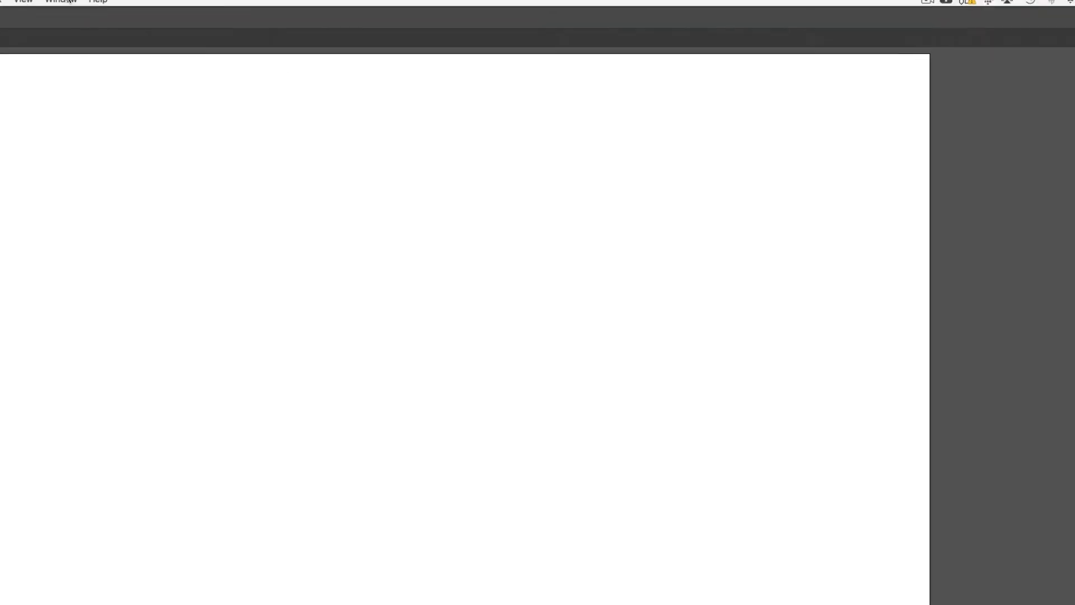
left_click(346, 6)
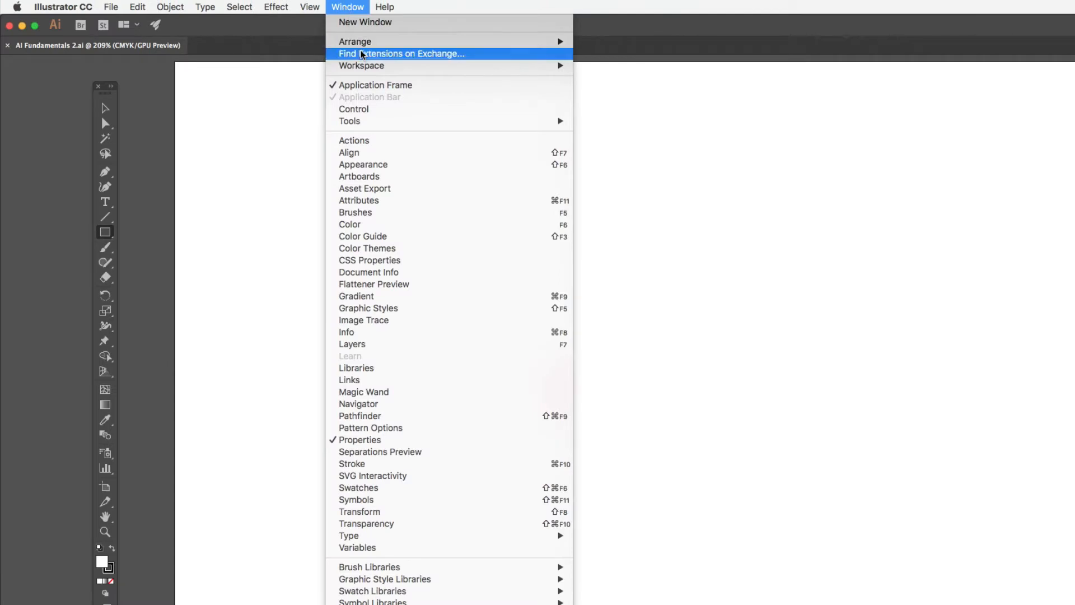
left_click(353, 108)
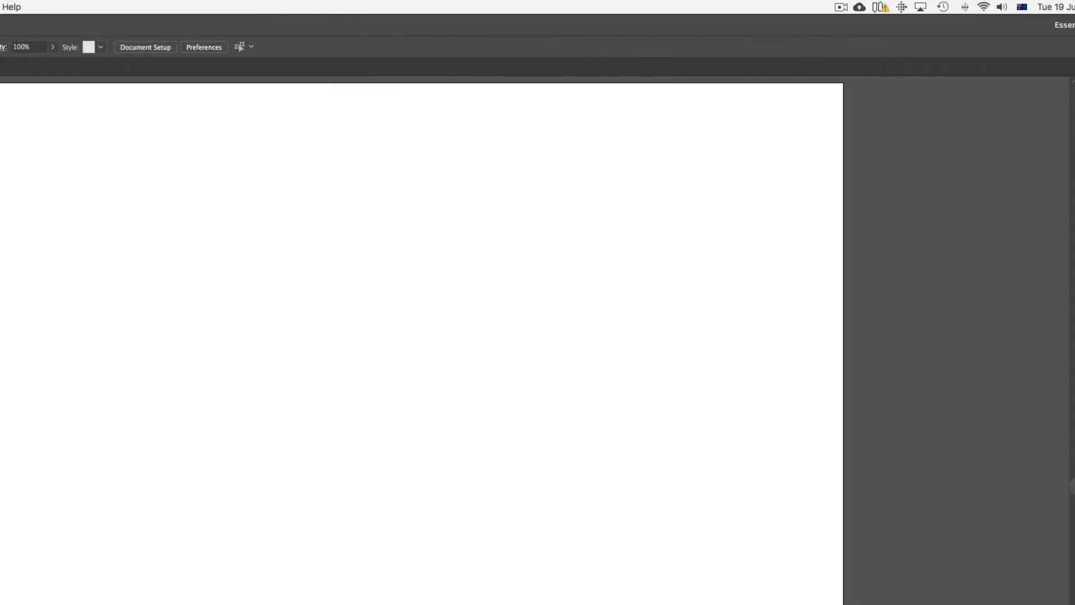
Switch to the Essentials Classic workspace, then expand its Swatches and Brushes panels and collapse them again.
left_click(940, 25)
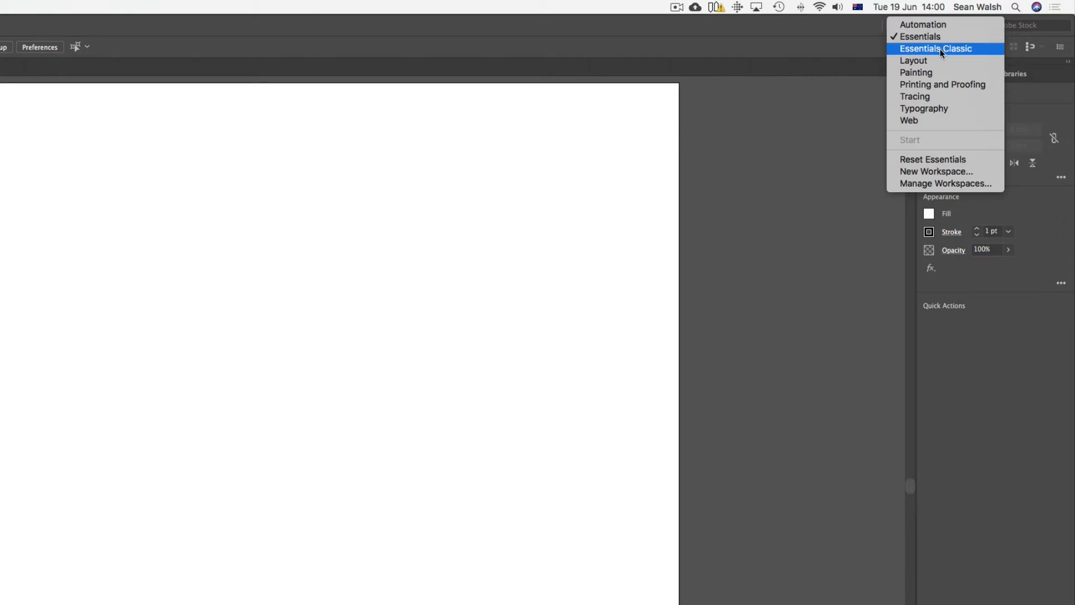
left_click(955, 49)
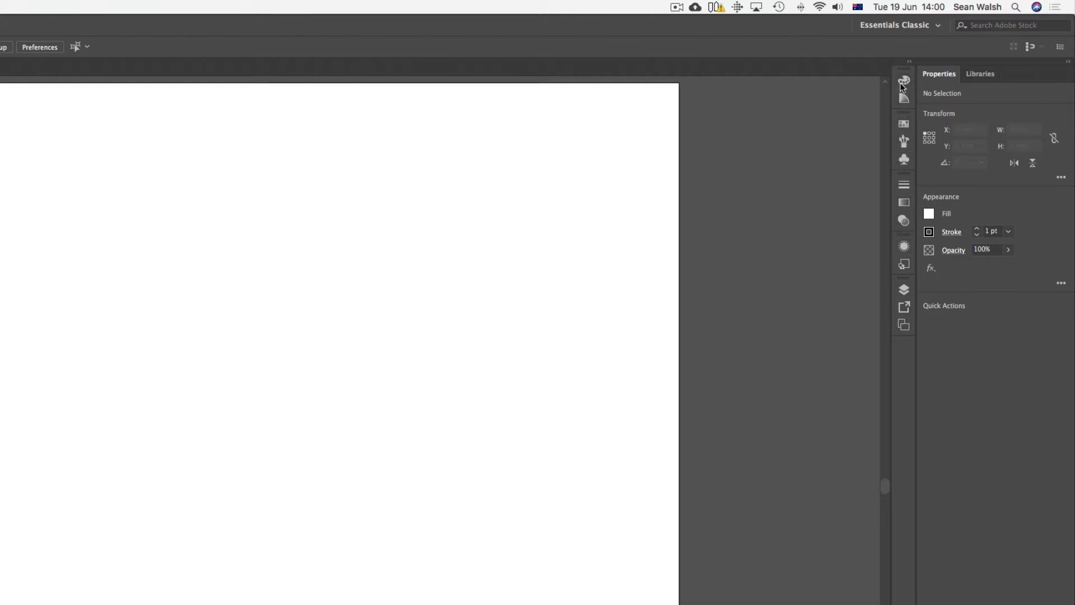
left_click(903, 124)
left_click(905, 142)
left_click(904, 123)
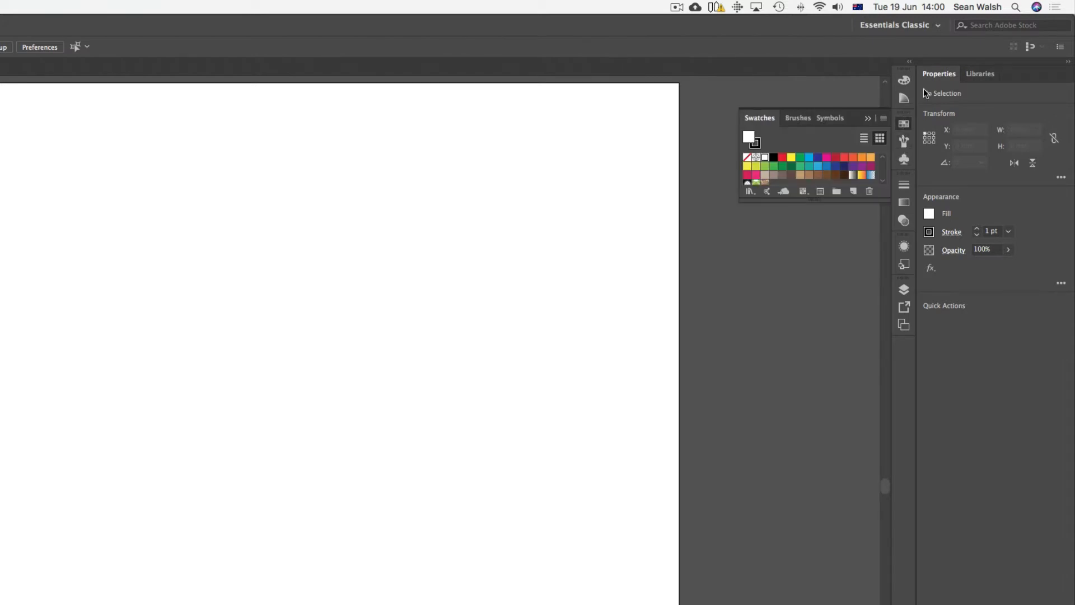
left_click(866, 118)
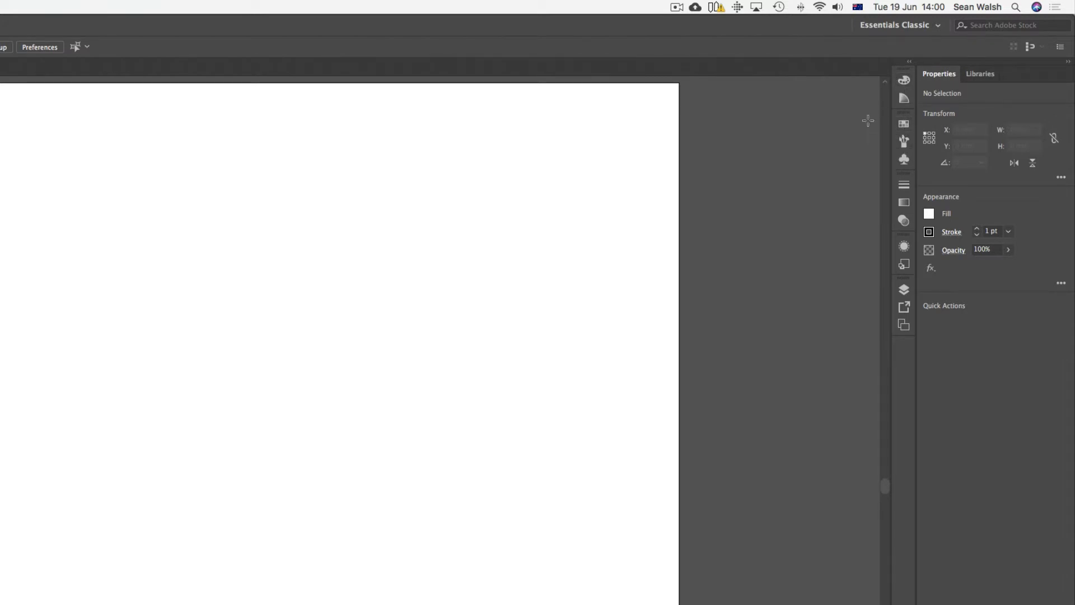
Detach the Swatches and Symbols panels from the dock and float Symbols below Swatches.
left_click(905, 123)
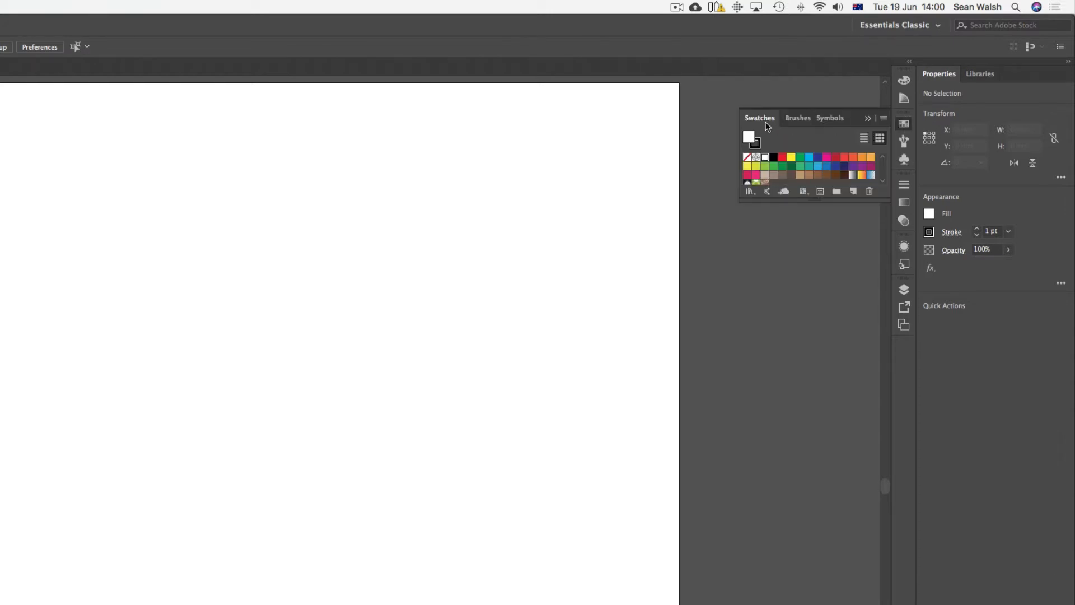
left_click_drag(767, 121, 597, 90)
left_click(903, 141)
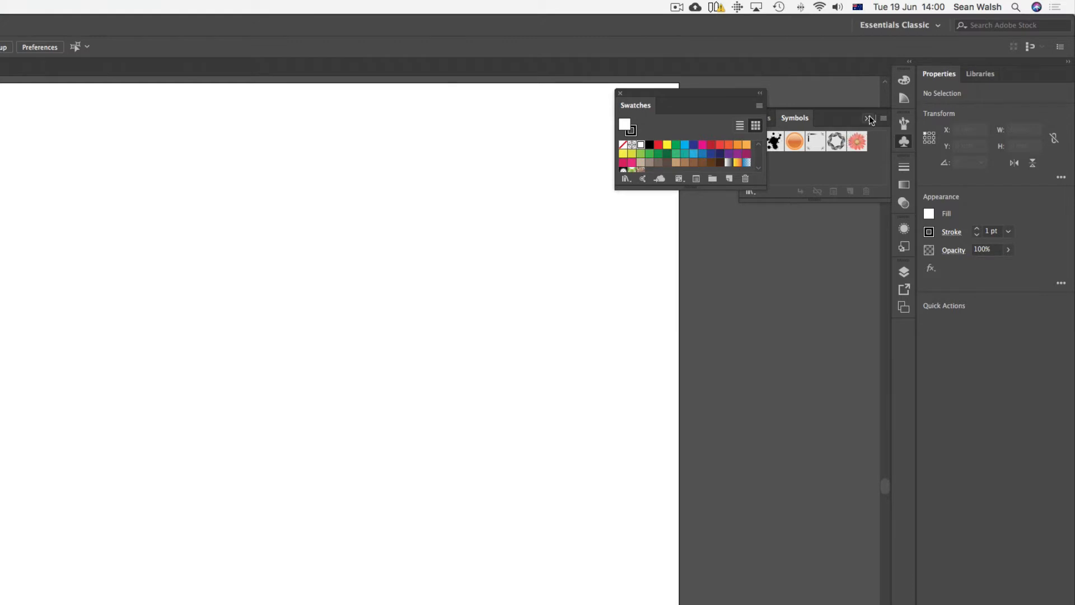
left_click_drag(805, 120, 733, 249)
left_click_drag(630, 231, 631, 230)
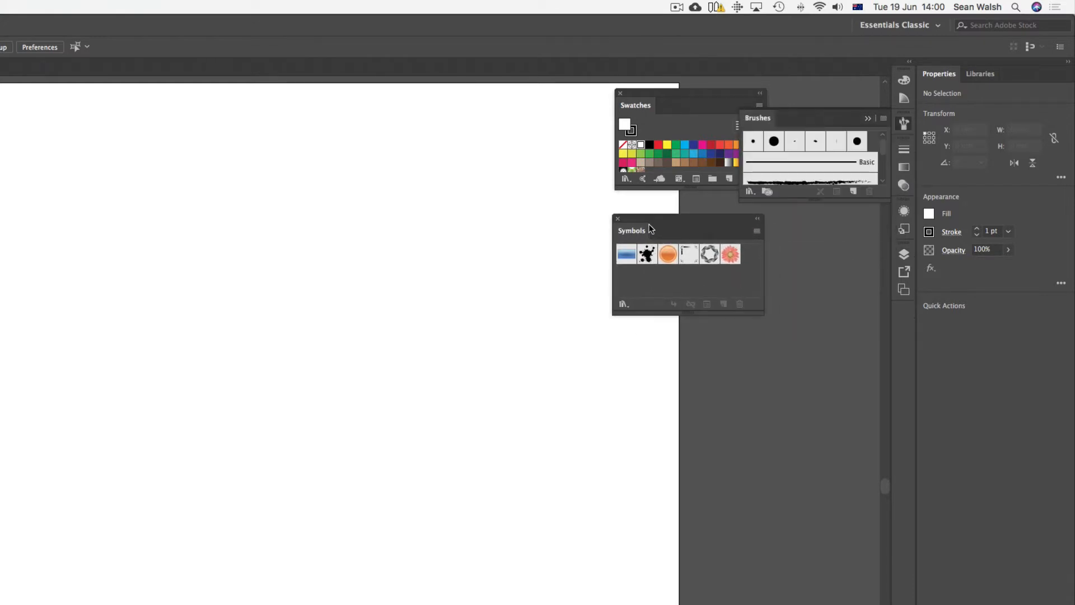
Reset the Essentials Classic workspace, then float the Swatches panel over the artboard and lengthen it until all swatches fit.
left_click(941, 26)
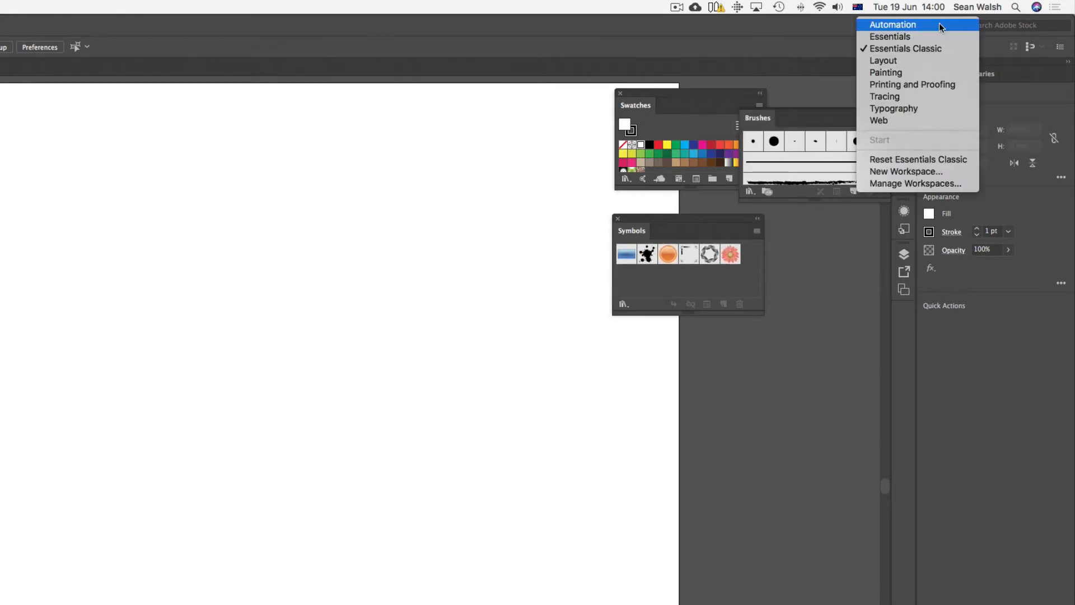
left_click(916, 160)
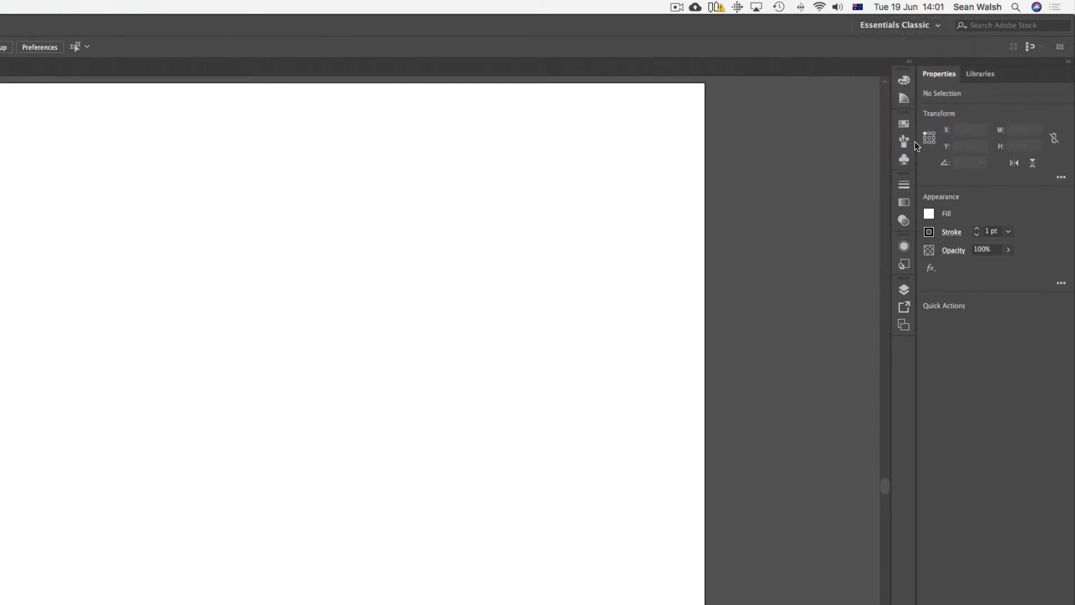
left_click(904, 125)
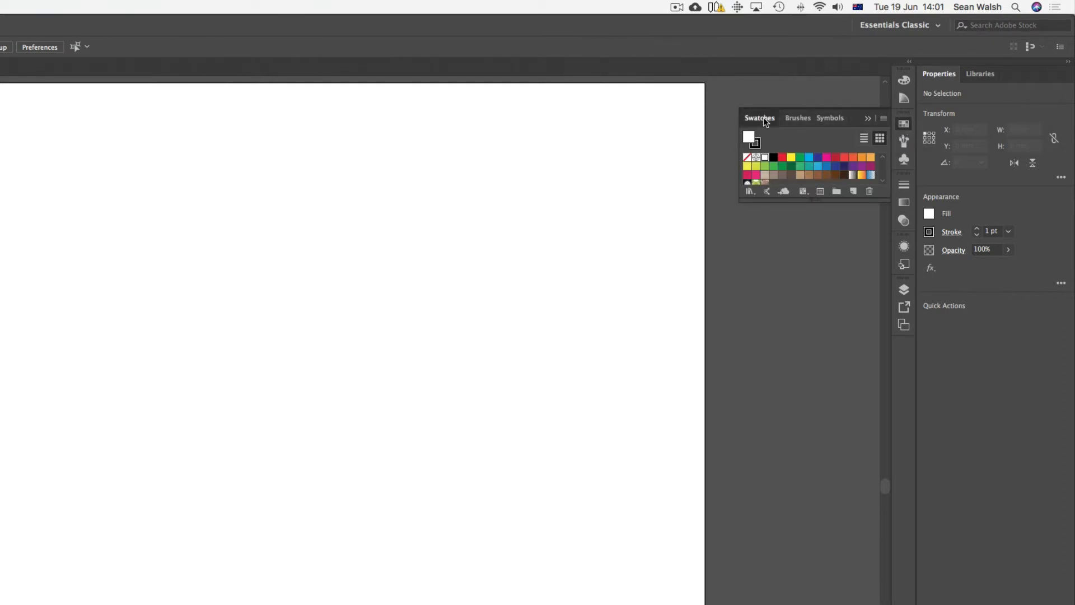
mouse_move(764, 117)
left_mouse_down()
mouse_move(644, 89)
mouse_move(538, 126)
left_mouse_up()
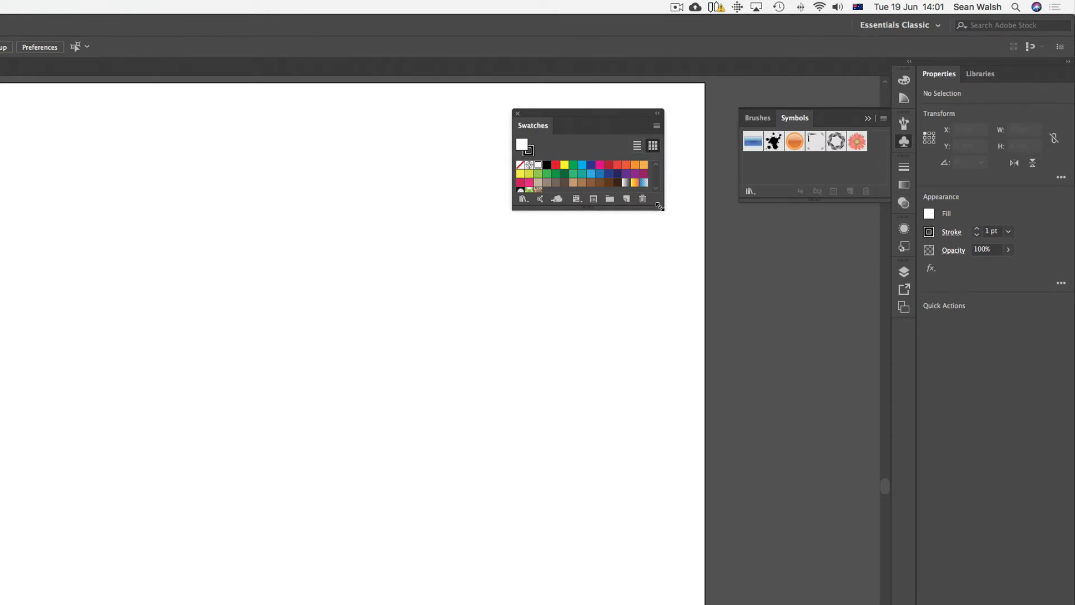
left_click_drag(660, 207, 648, 258)
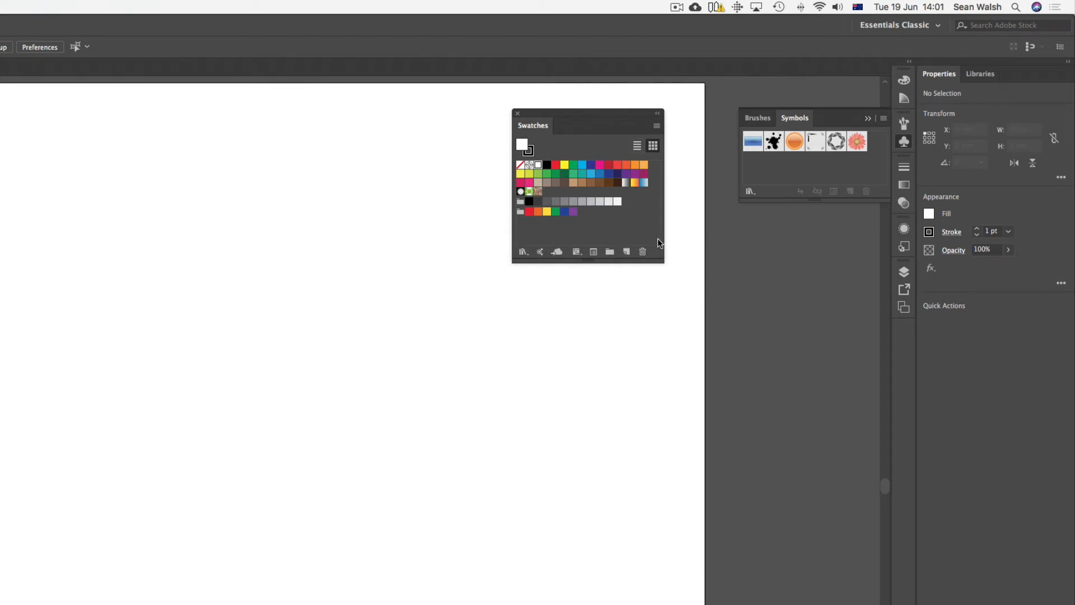
View the Swatches panel's options, then dock the panel back with Brushes and Symbols and collapse the group.
left_click(656, 126)
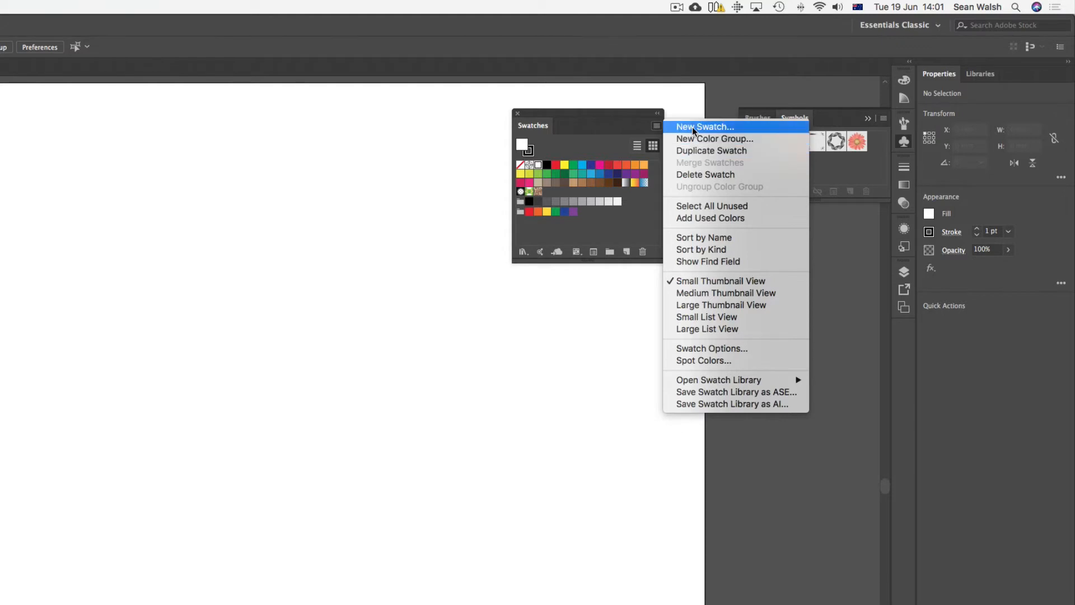
left_click(640, 120)
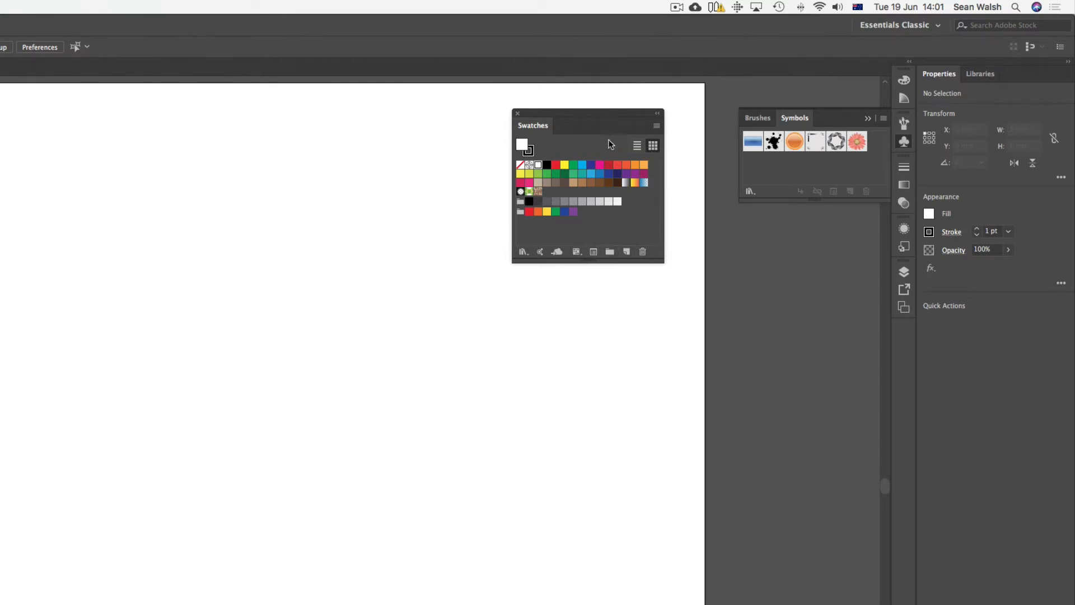
mouse_move(555, 112)
left_mouse_down()
mouse_move(605, 161)
mouse_move(799, 276)
mouse_move(898, 249)
mouse_move(924, 147)
mouse_move(990, 76)
mouse_move(899, 89)
mouse_move(909, 120)
left_mouse_up()
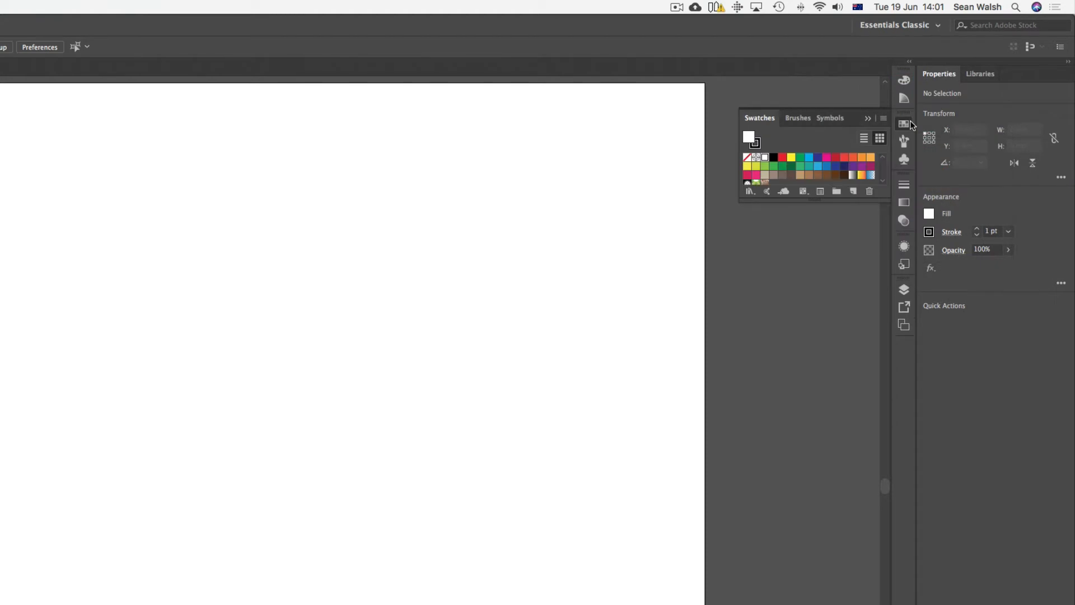
left_click(869, 119)
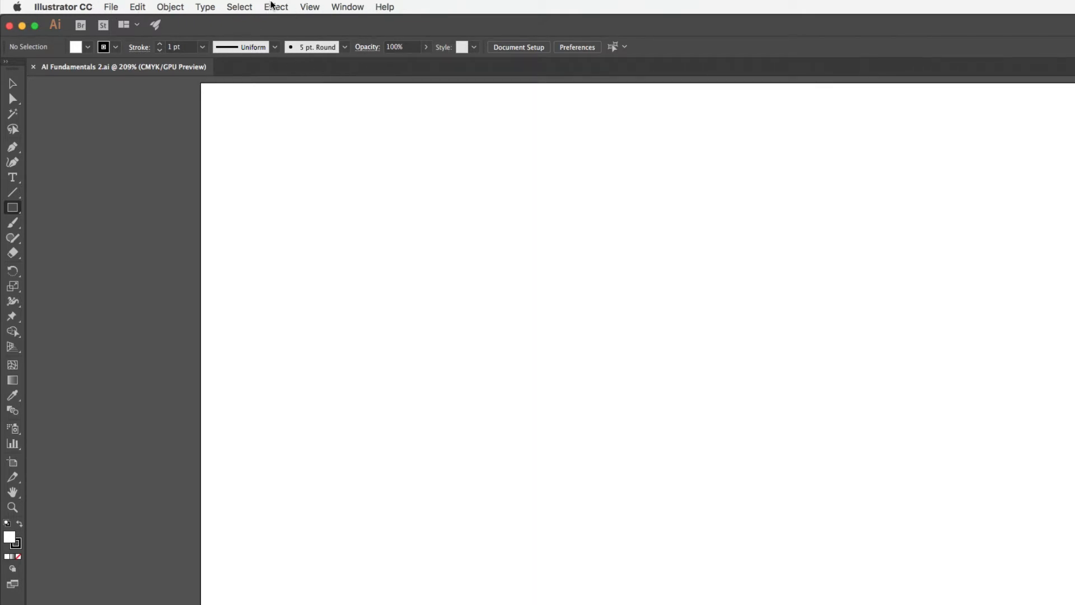
Examine the application's file, editing, type, font, window and help commands without applying any of them.
left_click(110, 7)
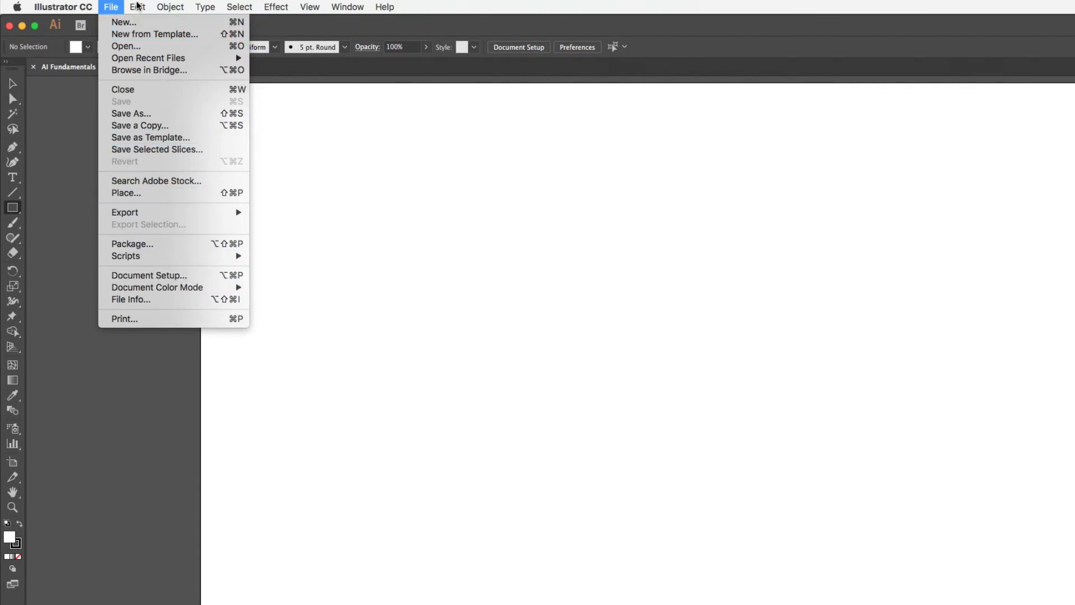
mouse_move(137, 6)
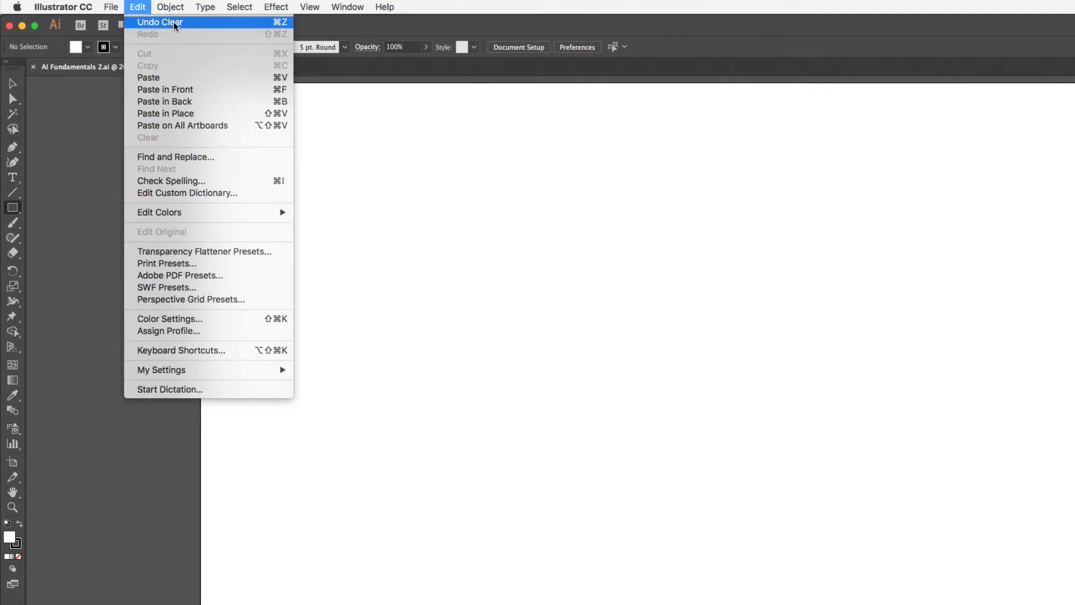
mouse_move(174, 8)
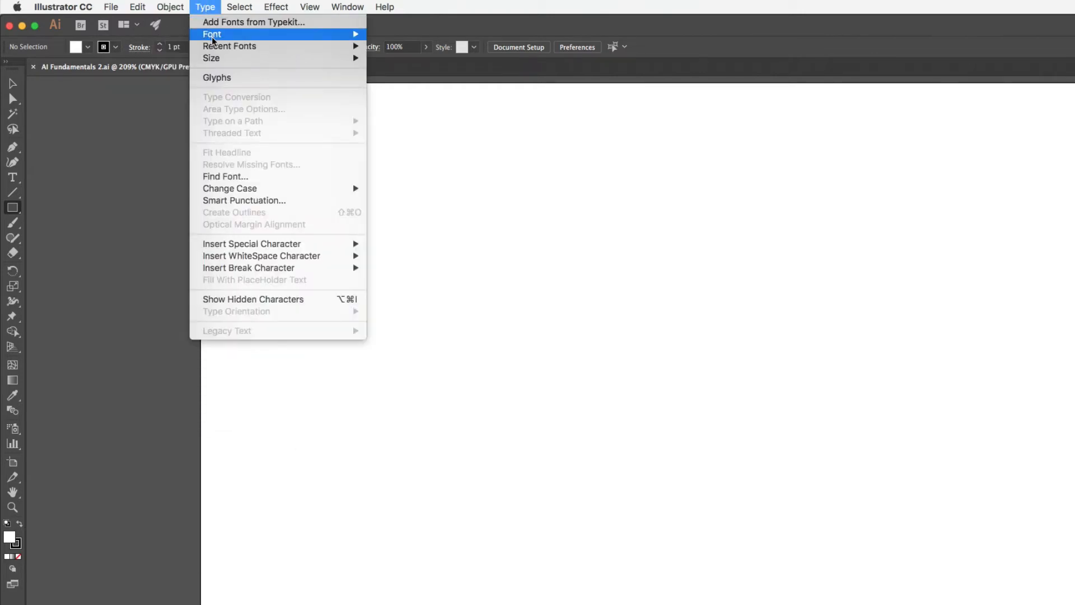
mouse_move(213, 41)
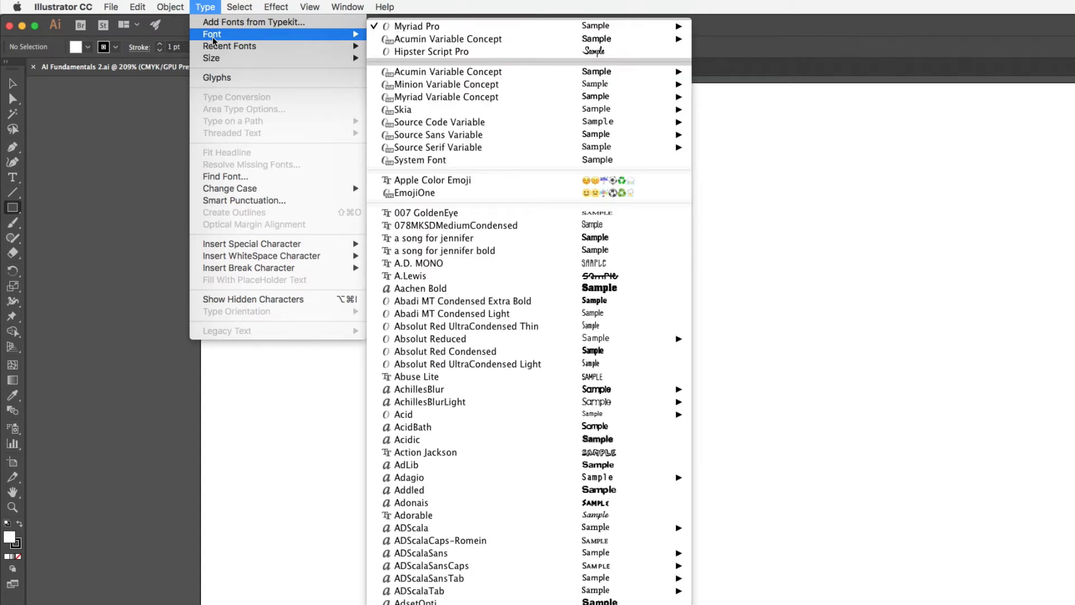
mouse_move(220, 62)
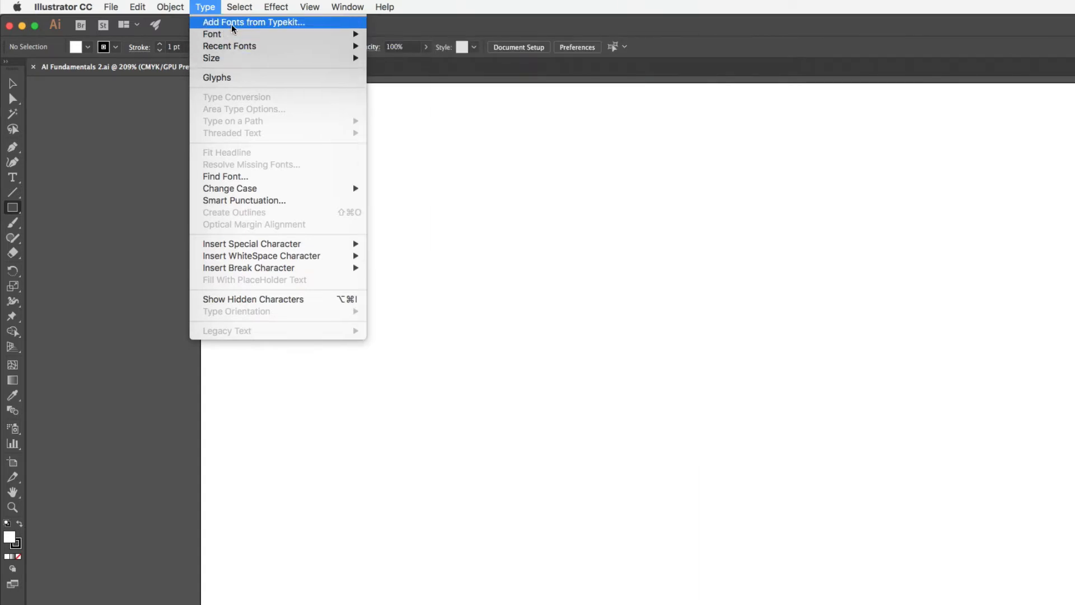
mouse_move(246, 9)
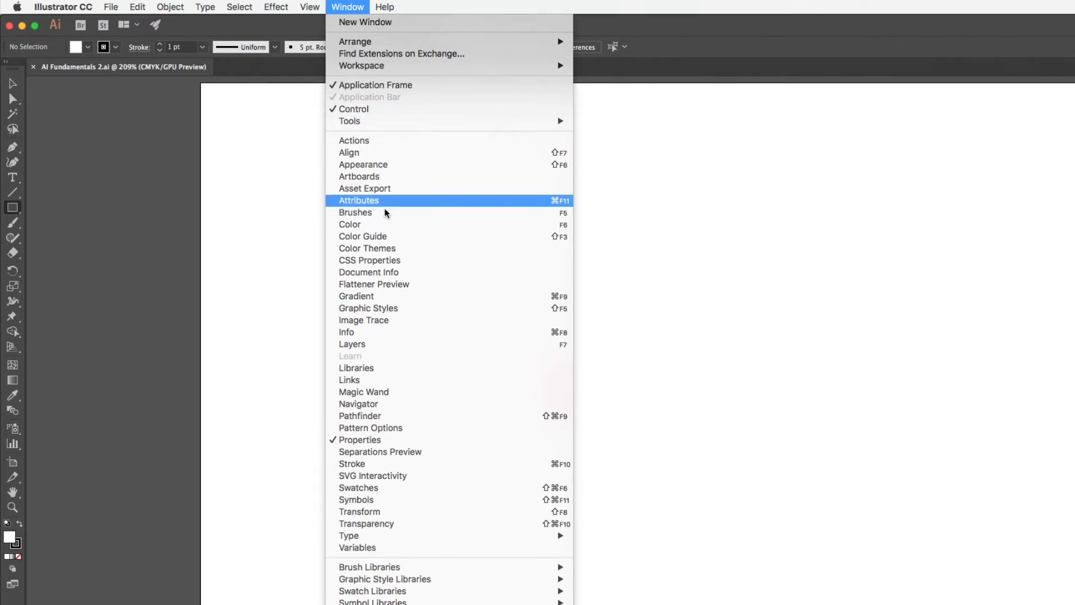
mouse_move(385, 6)
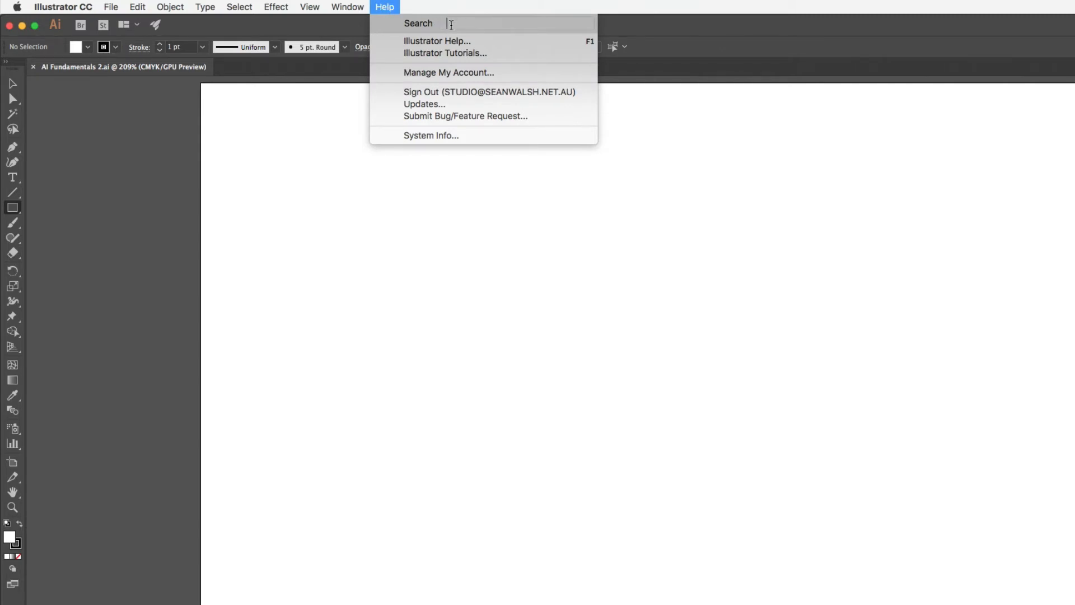
left_click(368, 79)
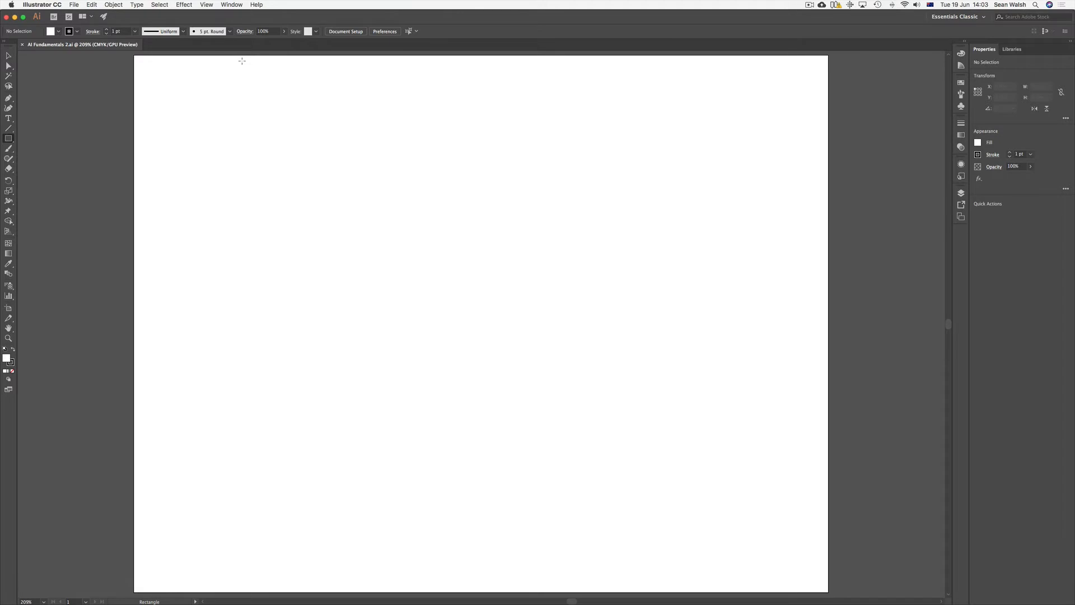
Switch to the Selection tool with nothing selected and show the document's rulers.
key("super+minus")
key("super+minus")
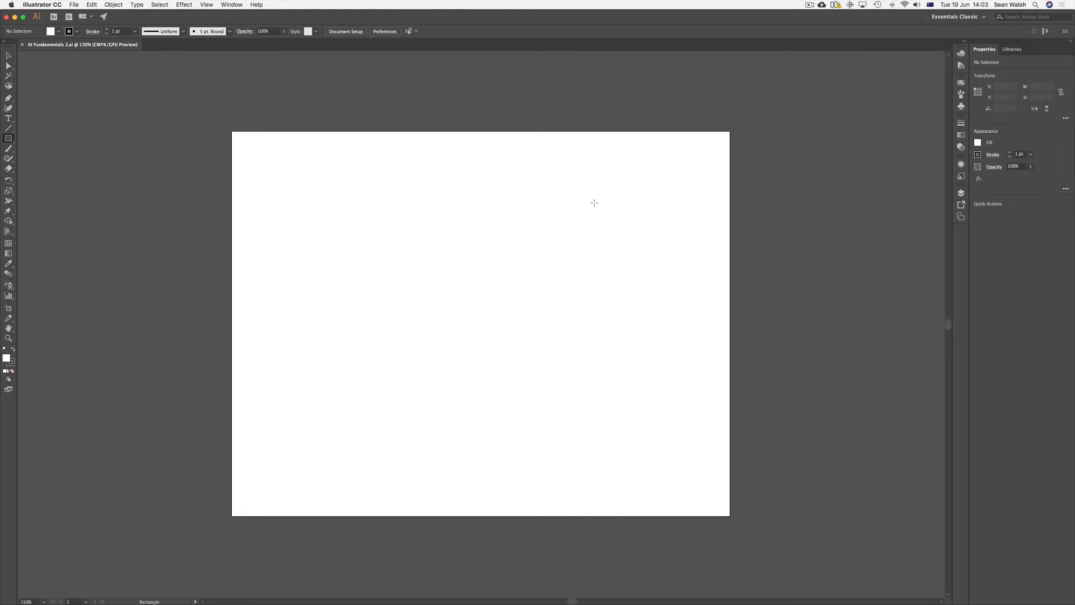
left_click(8, 55)
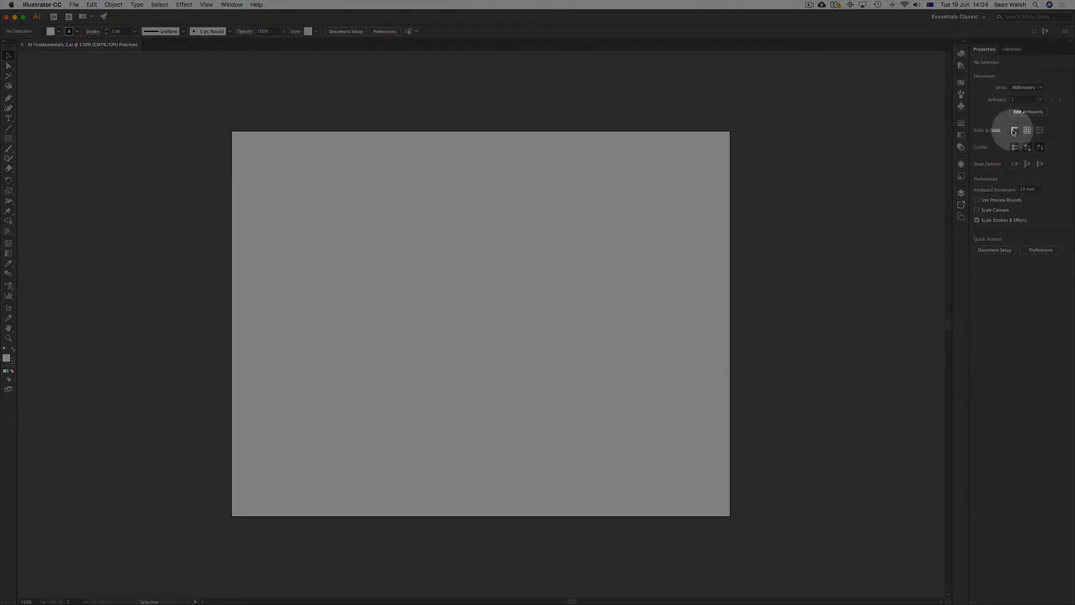
left_click(1014, 133)
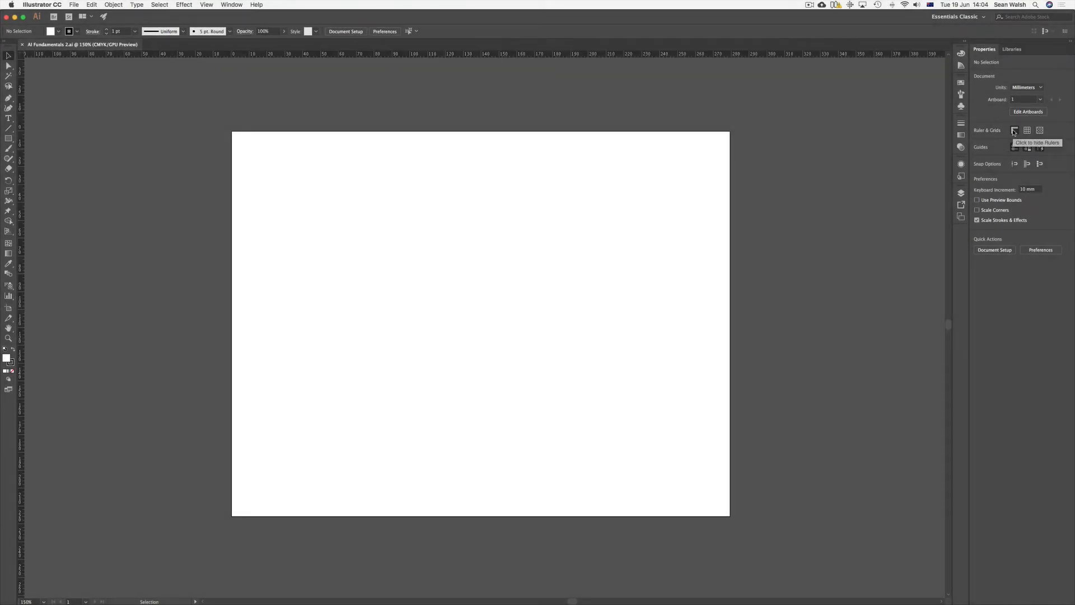
left_click(1013, 132)
left_click(1014, 132)
key("super+equal")
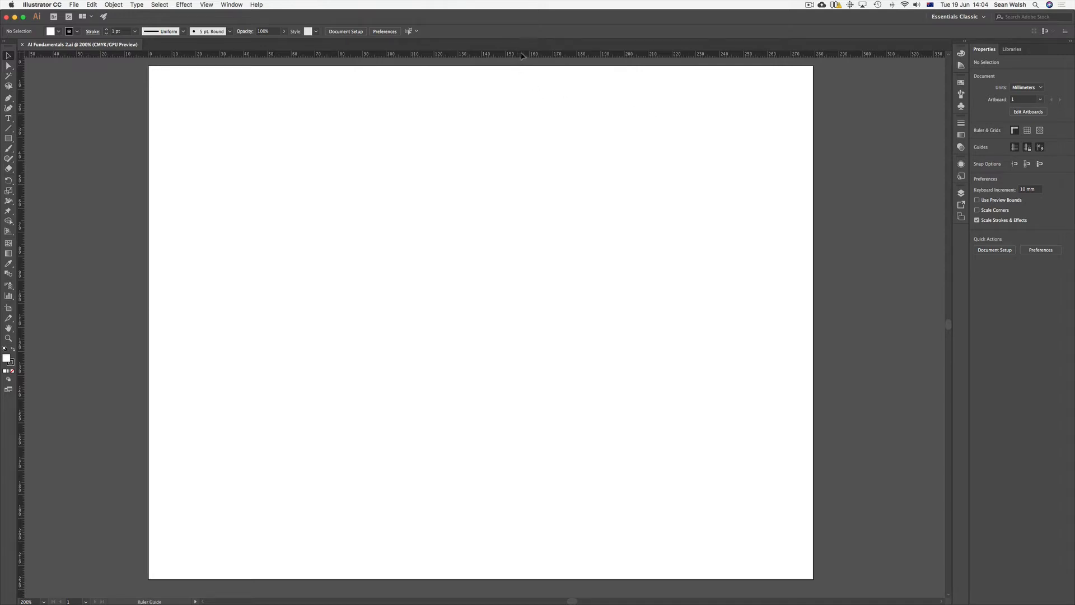
Add a horizontal ruler guide at about 30 mm and a vertical ruler guide at about 74 mm.
left_click_drag(521, 56, 523, 138)
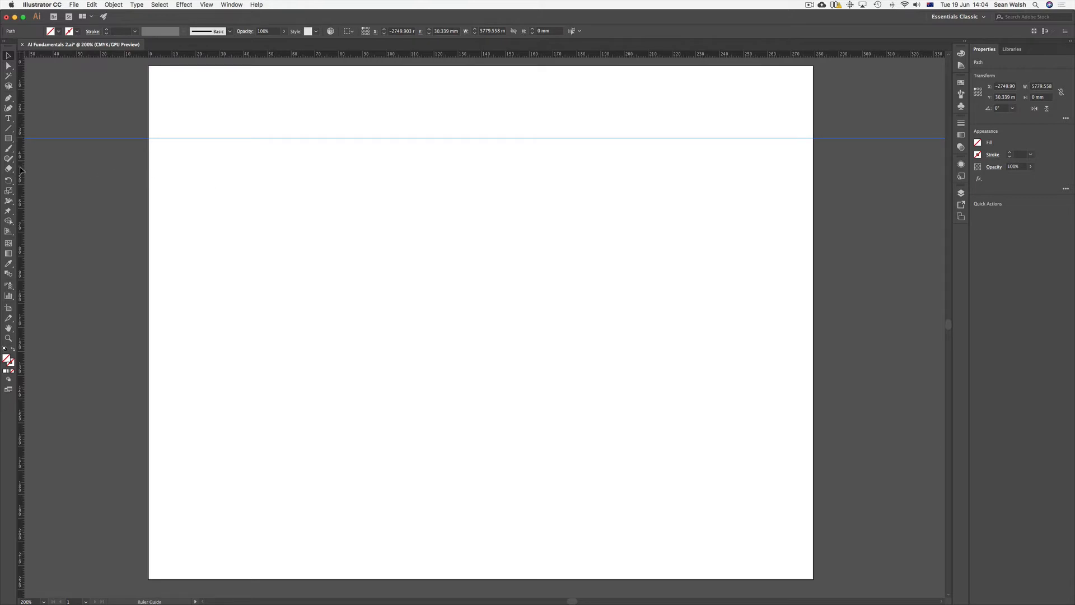
left_click_drag(20, 170, 324, 197)
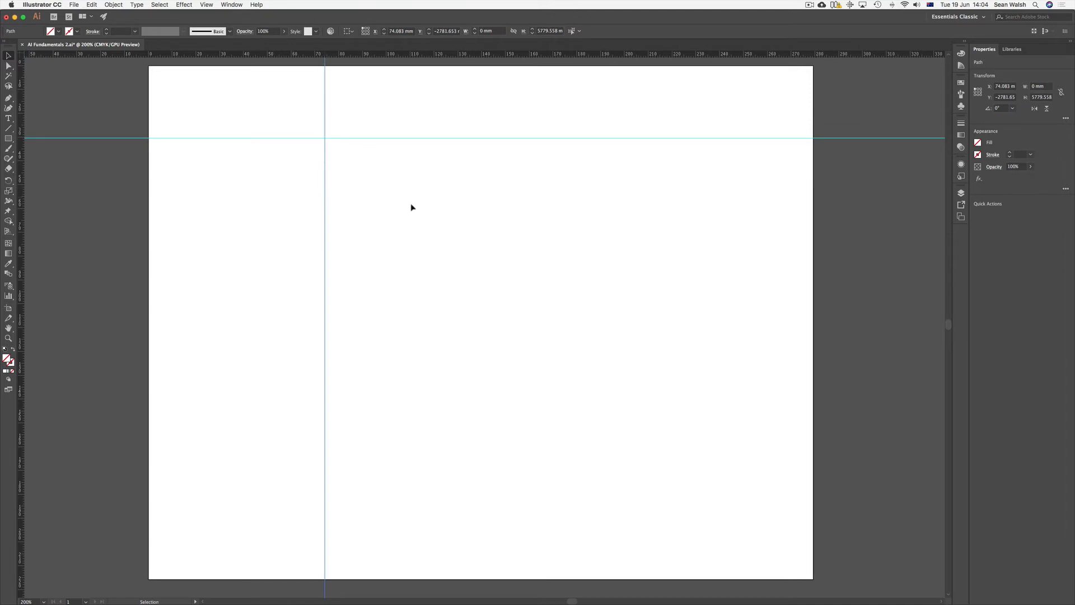
Move the horizontal guide up to about 25 mm, then delete it.
left_click_drag(410, 138, 417, 126)
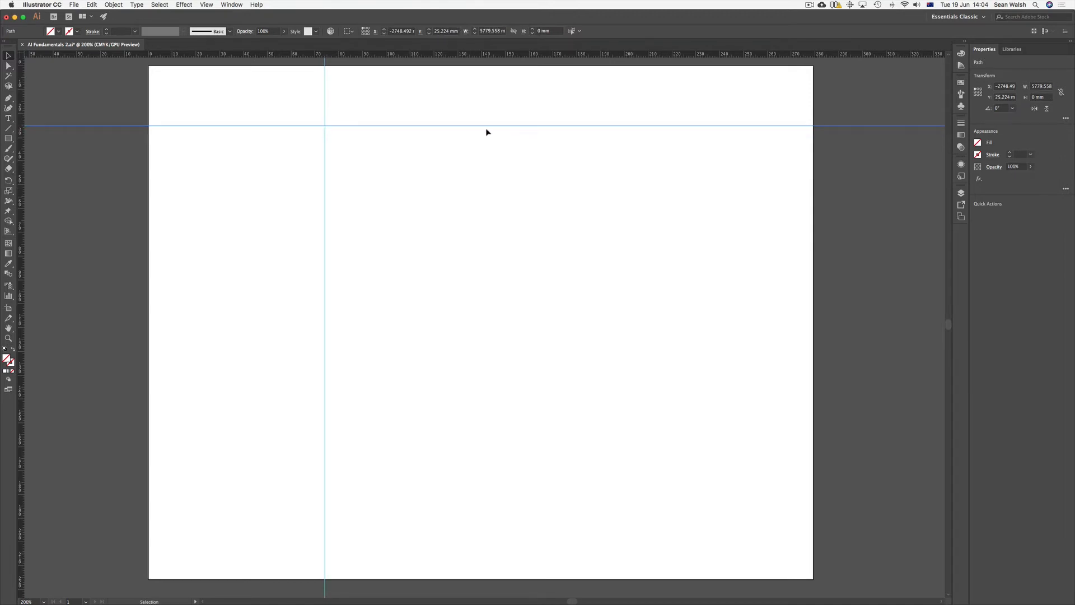
key("Delete")
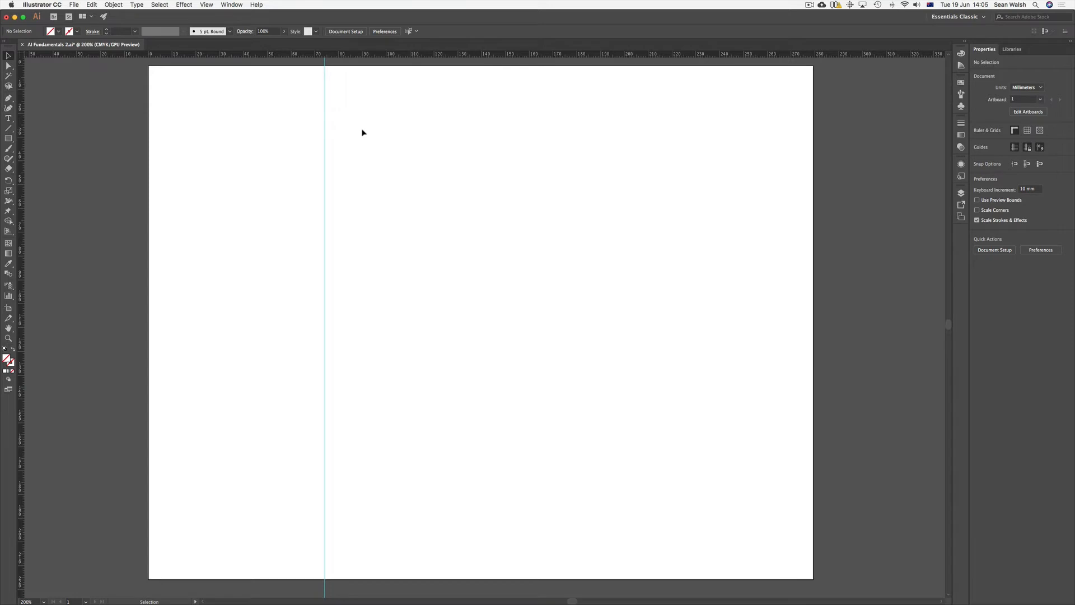
Float the toolbar and draw a rectangle about 75 mm wide and 56 mm high in the artboard's upper-left area.
left_click_drag(7, 50, 119, 89)
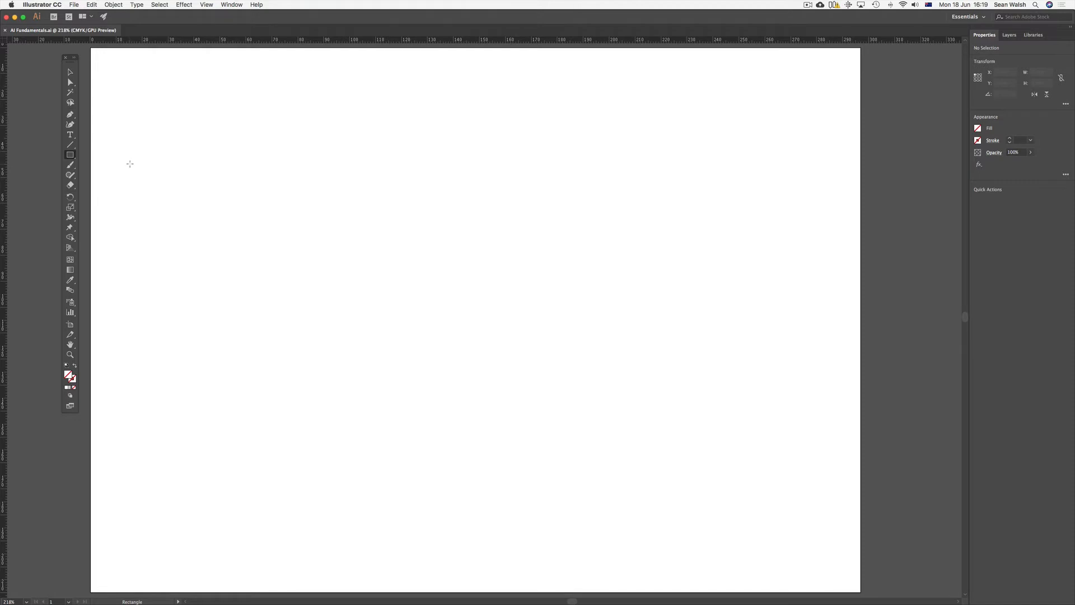
left_click(202, 164)
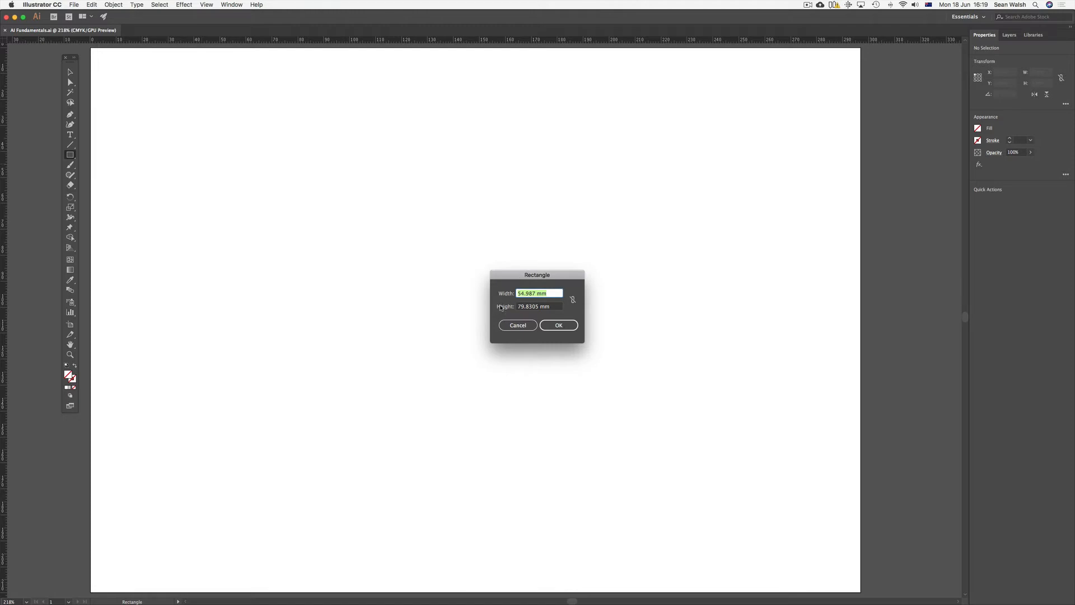
left_click(518, 325)
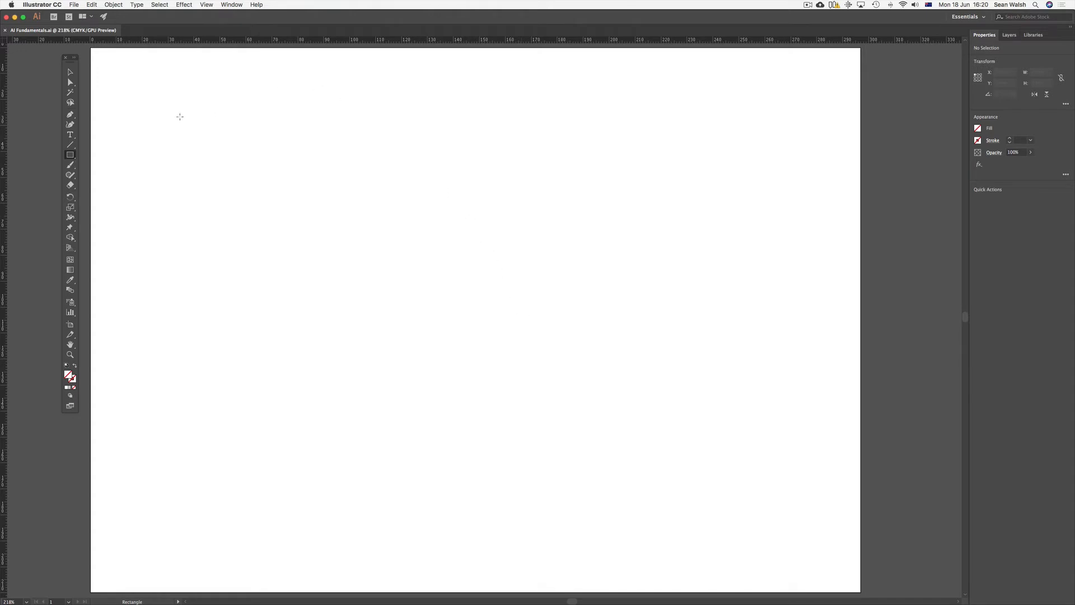
left_click_drag(180, 116, 374, 261)
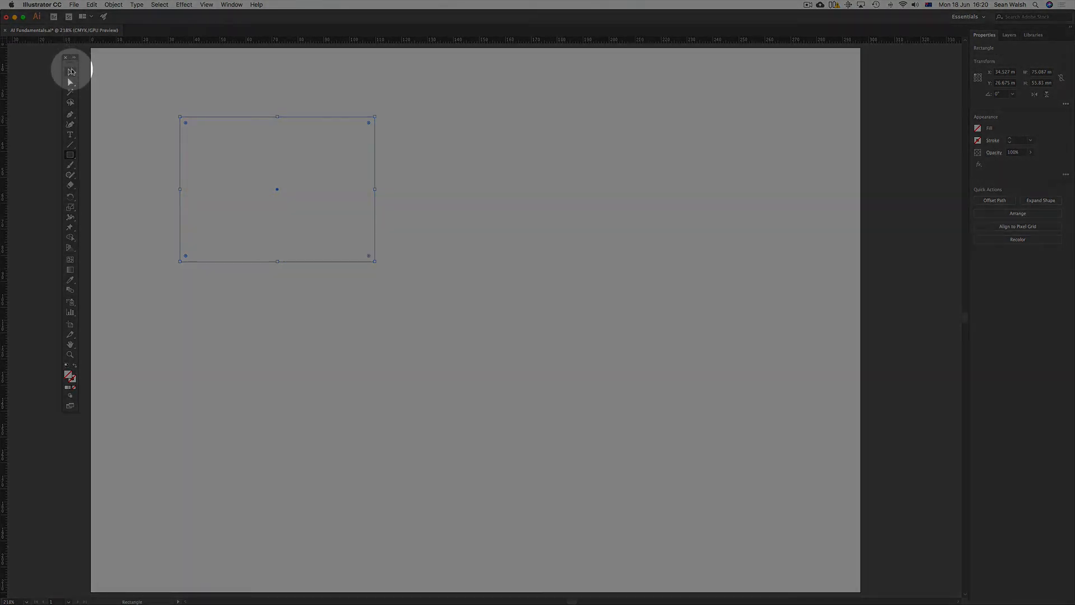
Activate the Selection tool and change the workspace from Essentials to Essentials Classic.
left_click(70, 71)
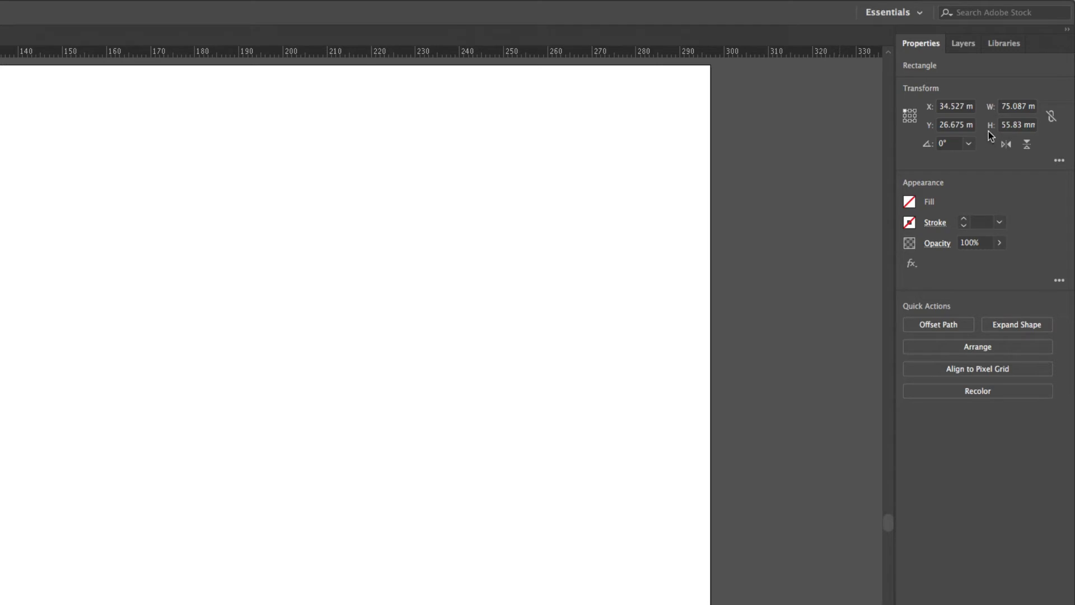
left_click(919, 14)
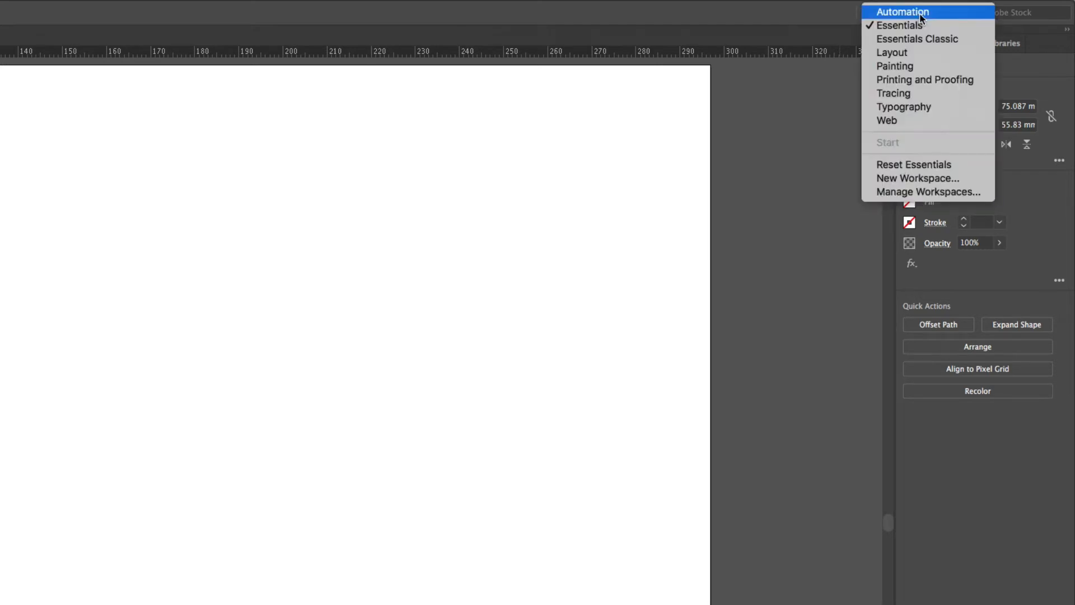
left_click(926, 39)
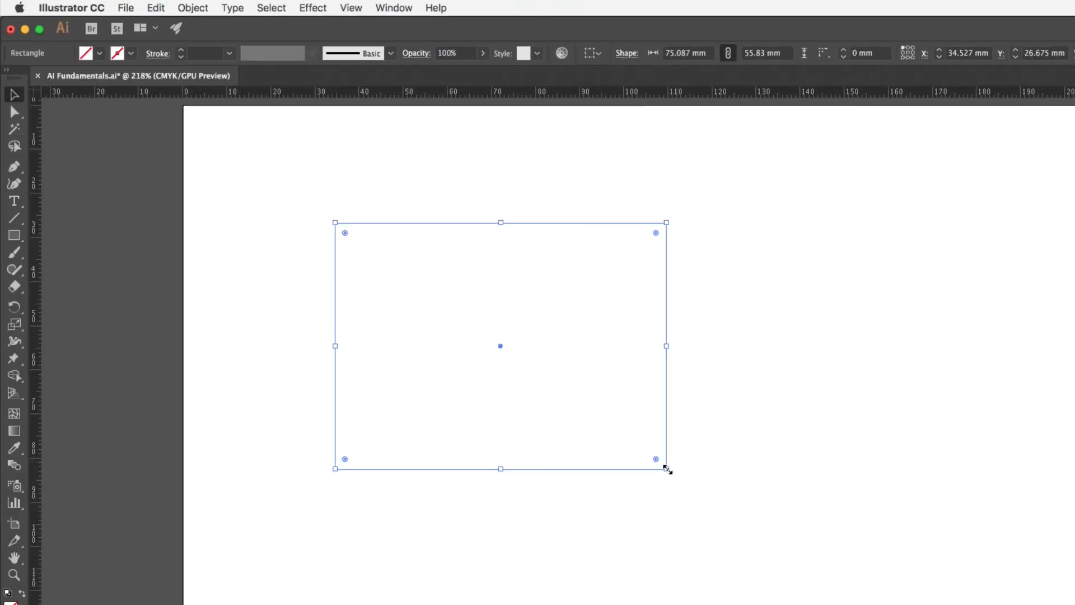
Resize the rectangle freehand to about 112 mm wide and 78 mm high, keeping its upper-left corner in place.
left_click_drag(667, 469, 744, 603)
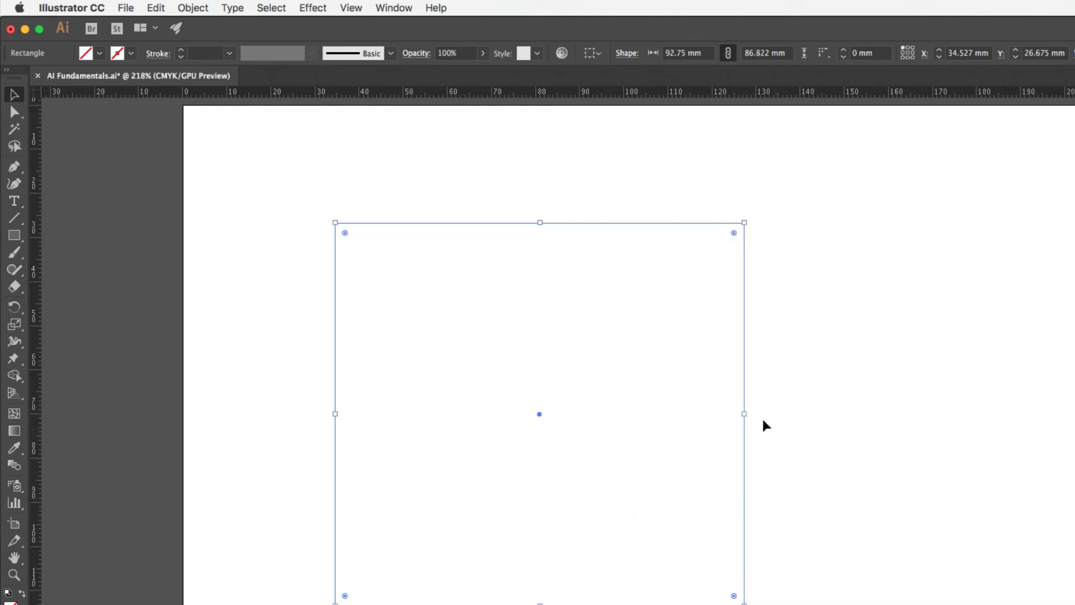
left_click_drag(744, 413, 829, 414)
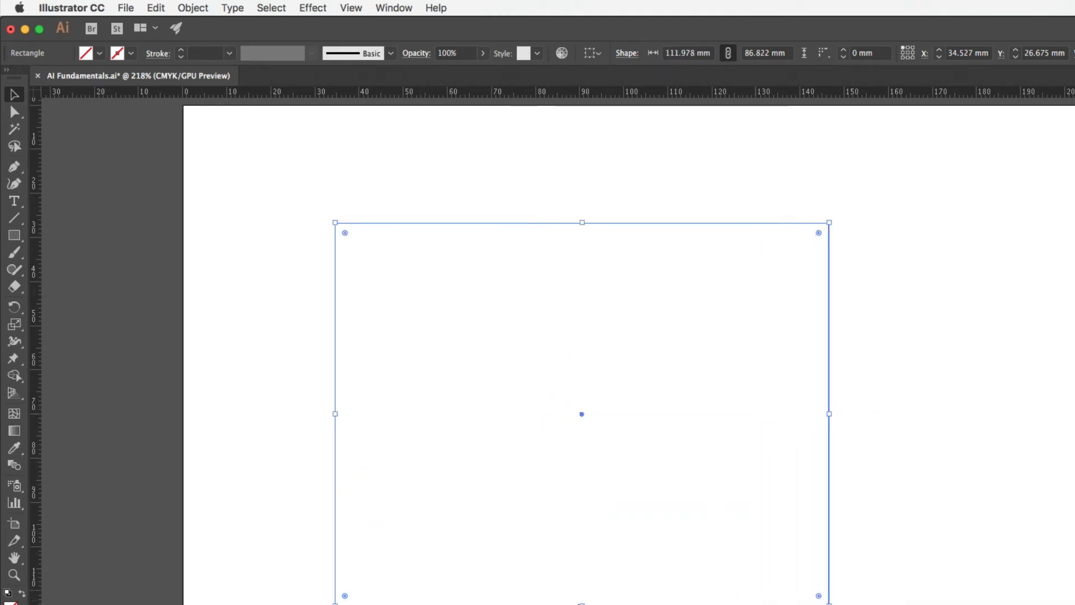
left_click_drag(582, 603, 580, 568)
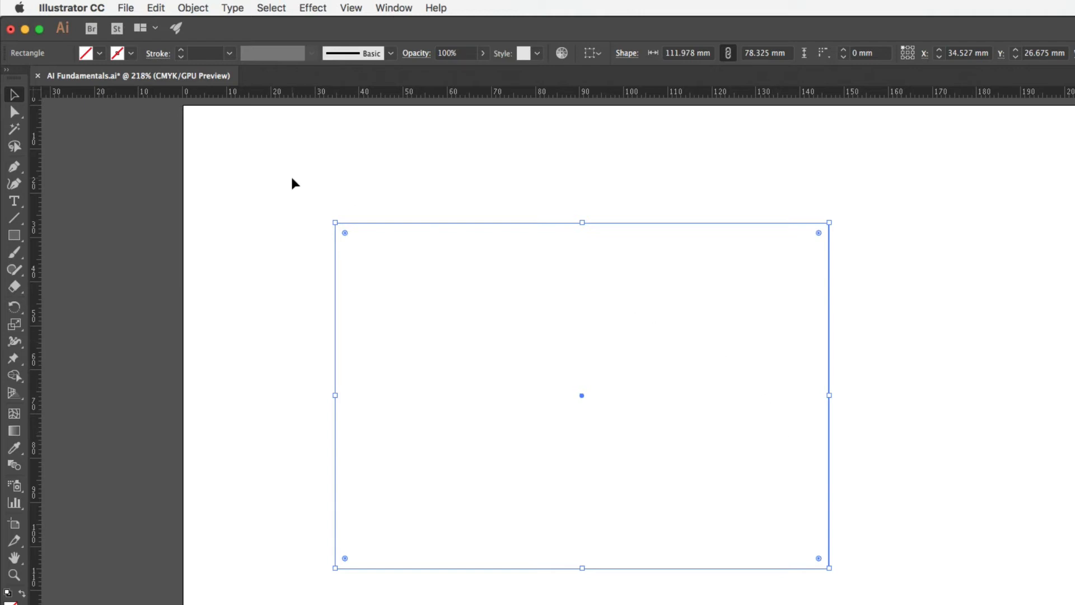
Give the rectangle an orange-red fill and a cyan-blue stroke from the colour swatches.
left_click(101, 54)
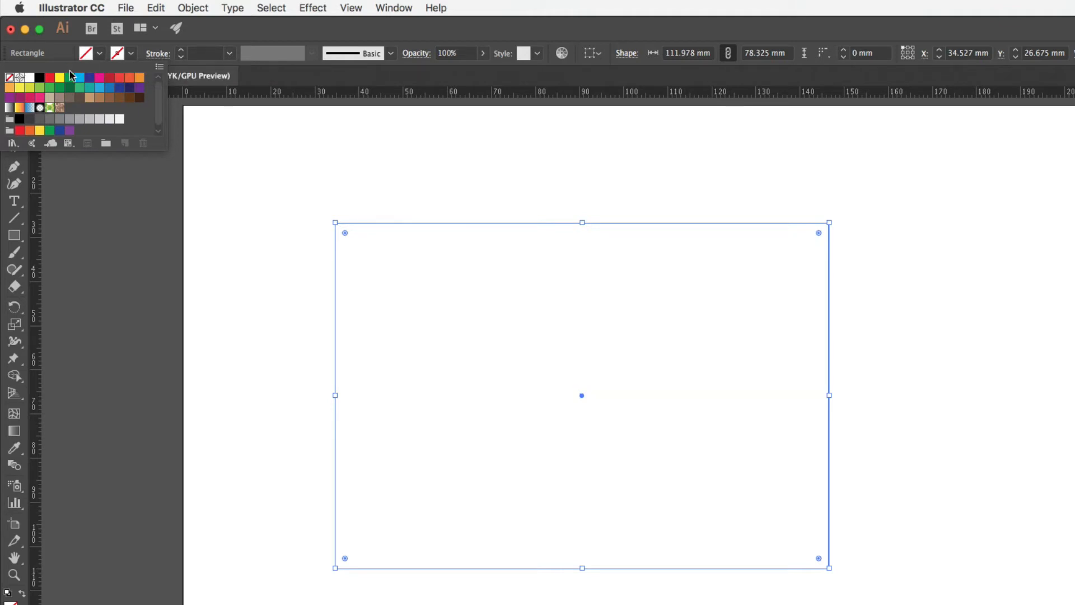
left_click(130, 79)
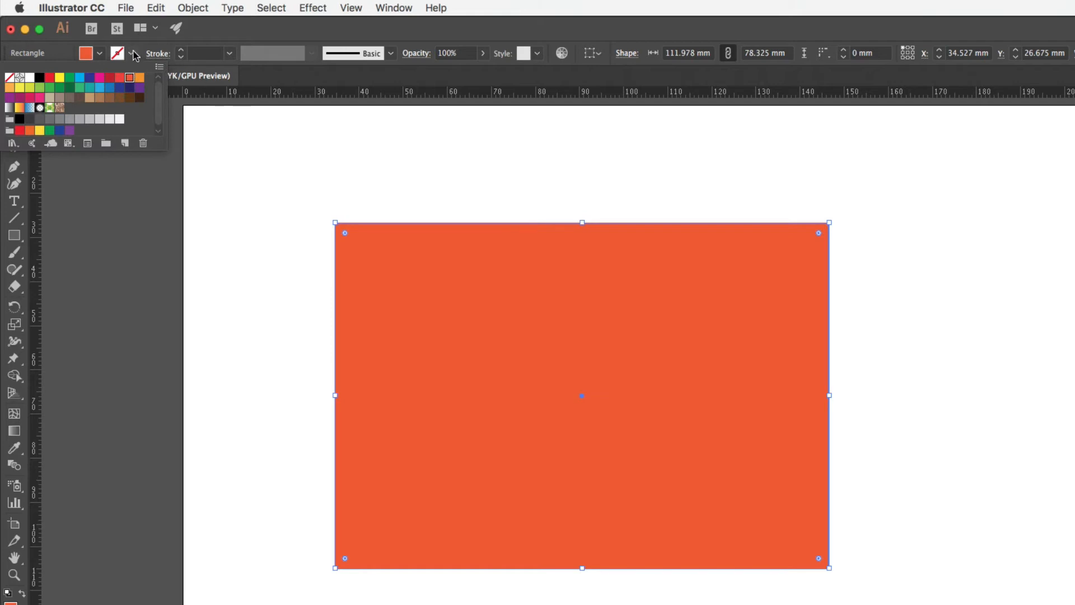
left_click(133, 57)
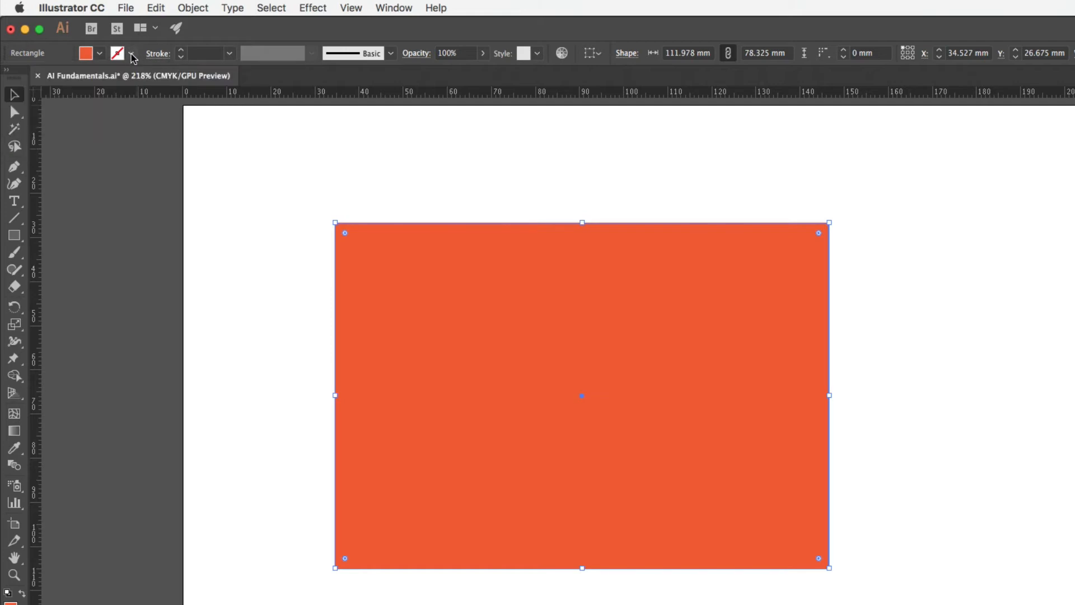
left_click(132, 58)
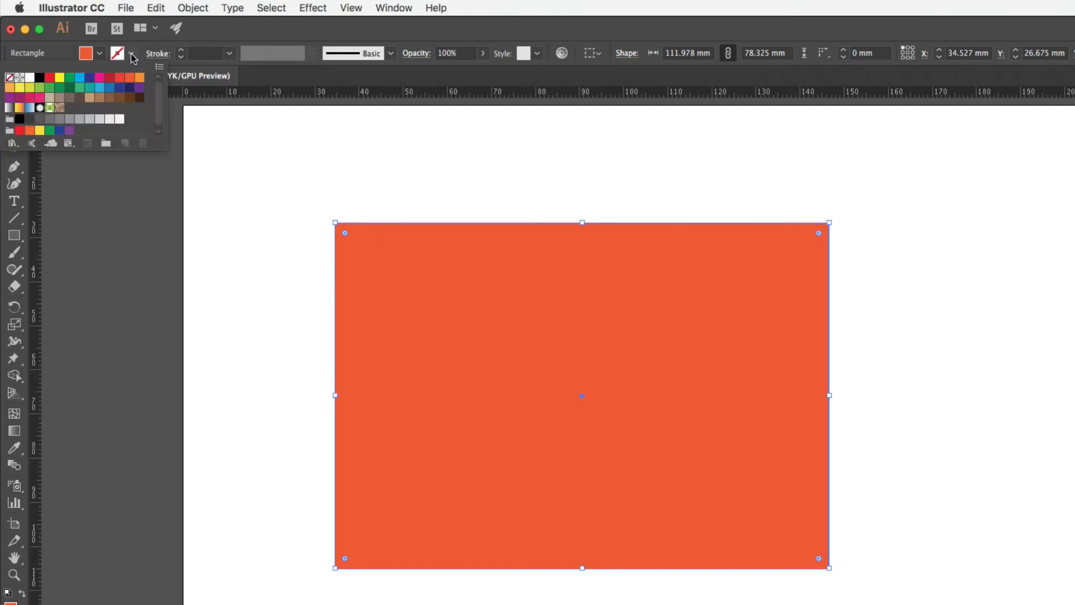
left_click(80, 83)
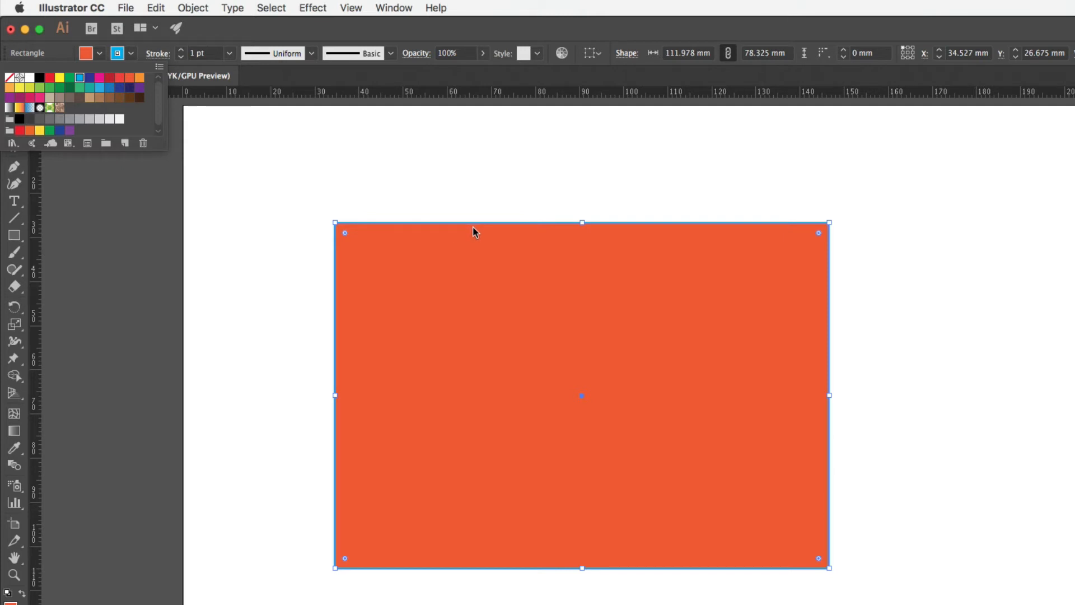
left_click(234, 34)
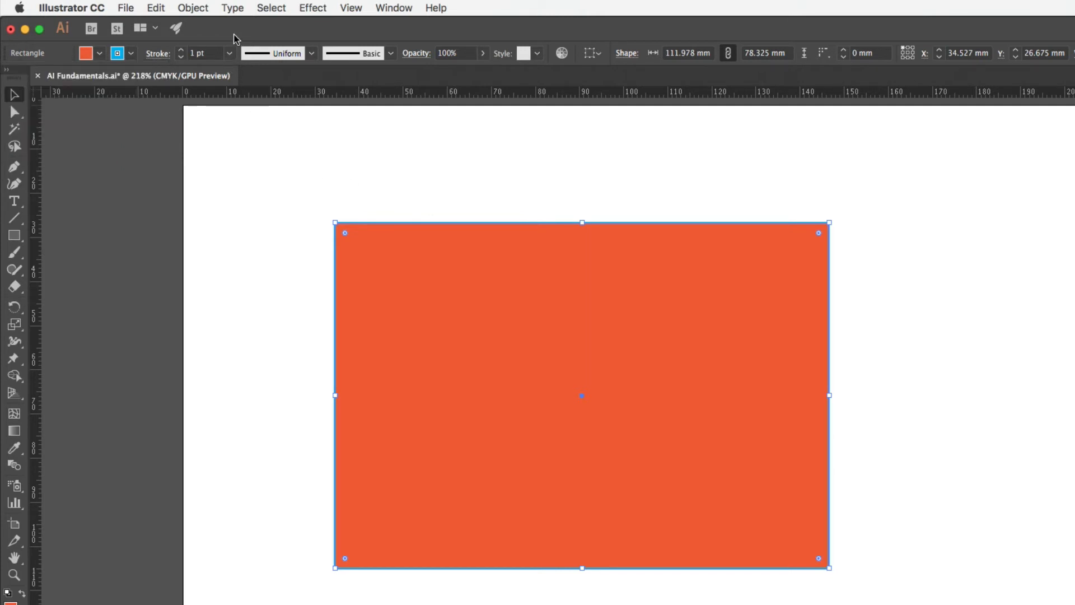
Increase the rectangle's stroke weight to 6 pt.
left_click(181, 51)
left_click(181, 51)
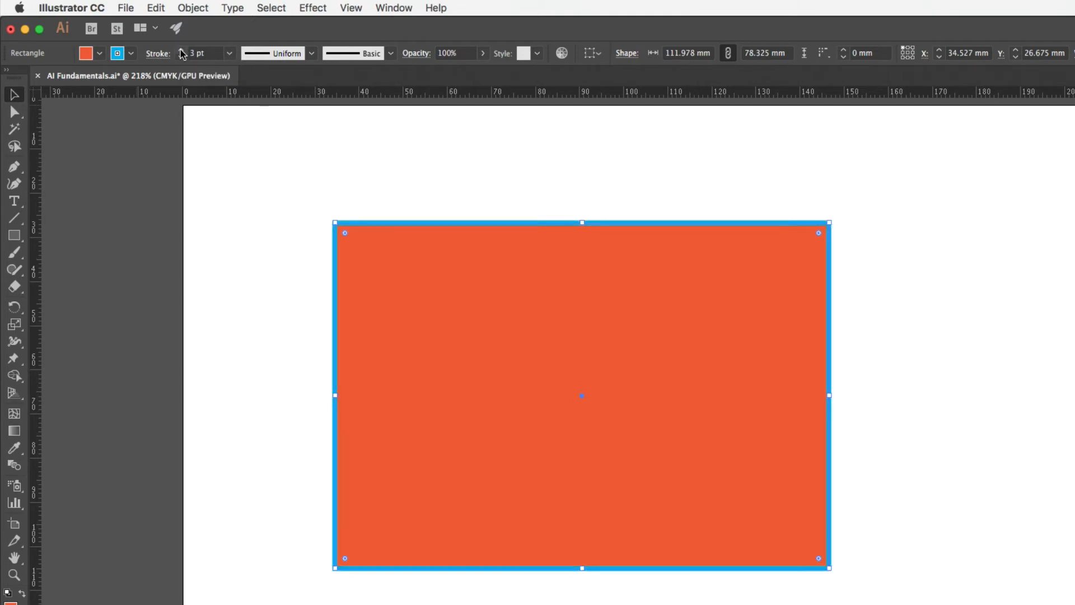
left_click(182, 51)
left_click(181, 50)
left_click(181, 51)
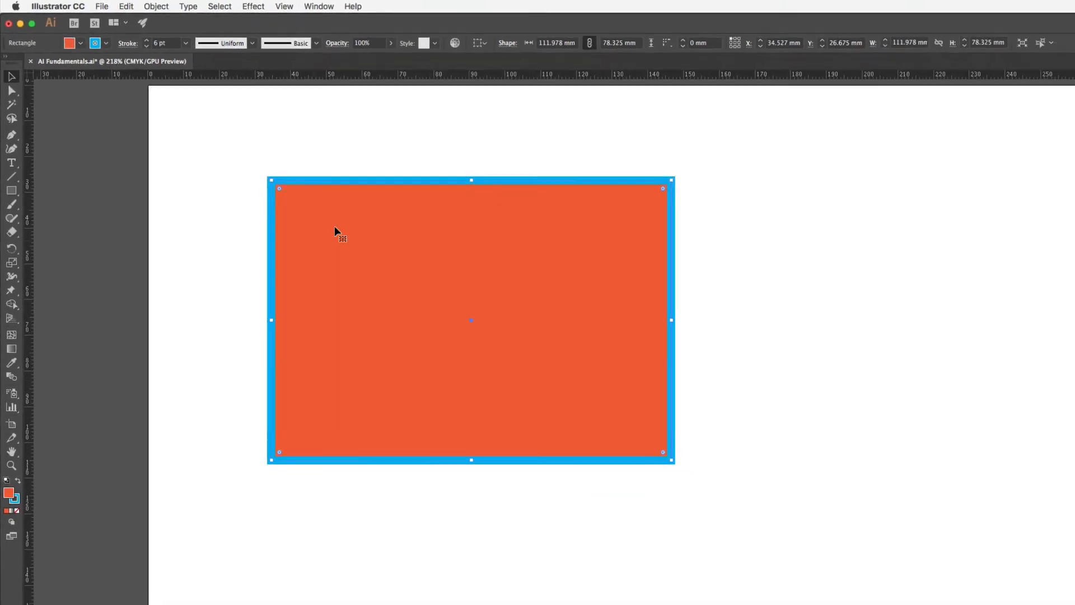
Move the rectangle freehand to about X 22.6 mm, Y 13.2 mm, and nudge it 20 mm to the right.
left_click_drag(375, 258, 483, 231)
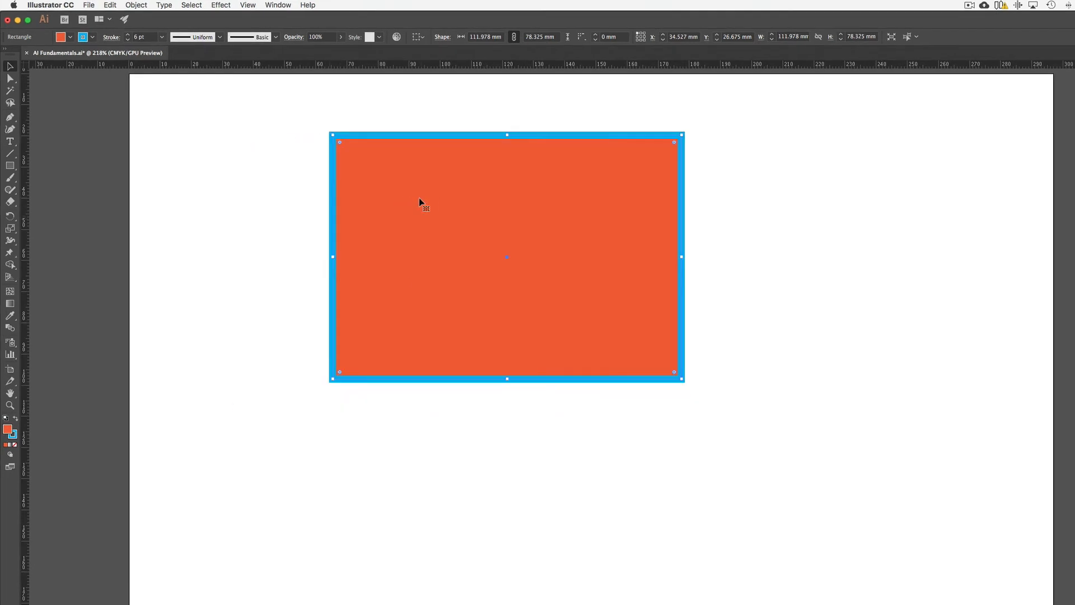
left_click_drag(419, 203, 301, 184)
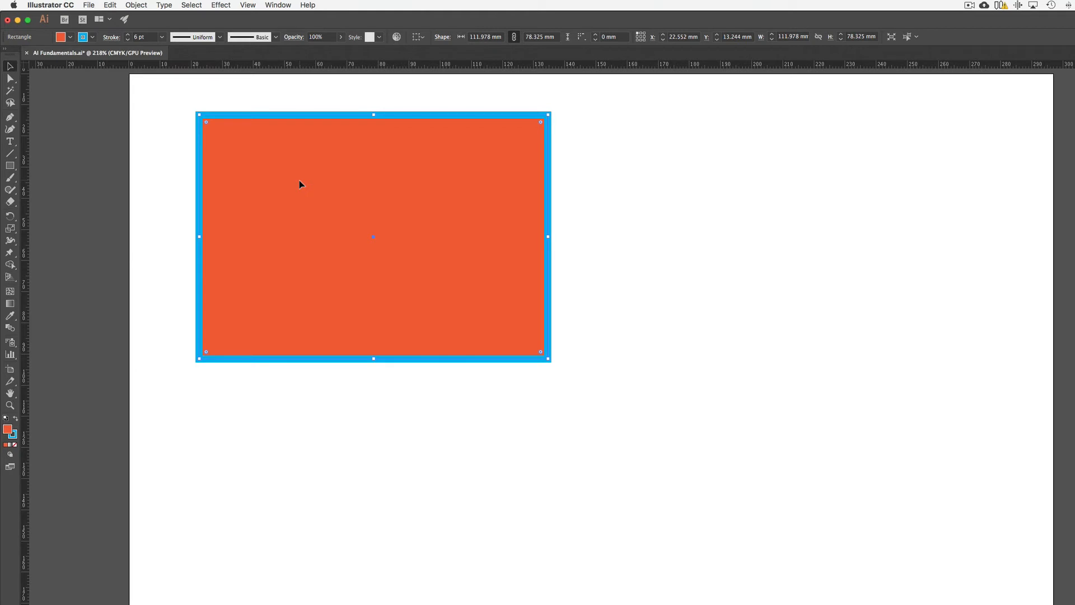
key("shift+Right")
key("shift+Right")
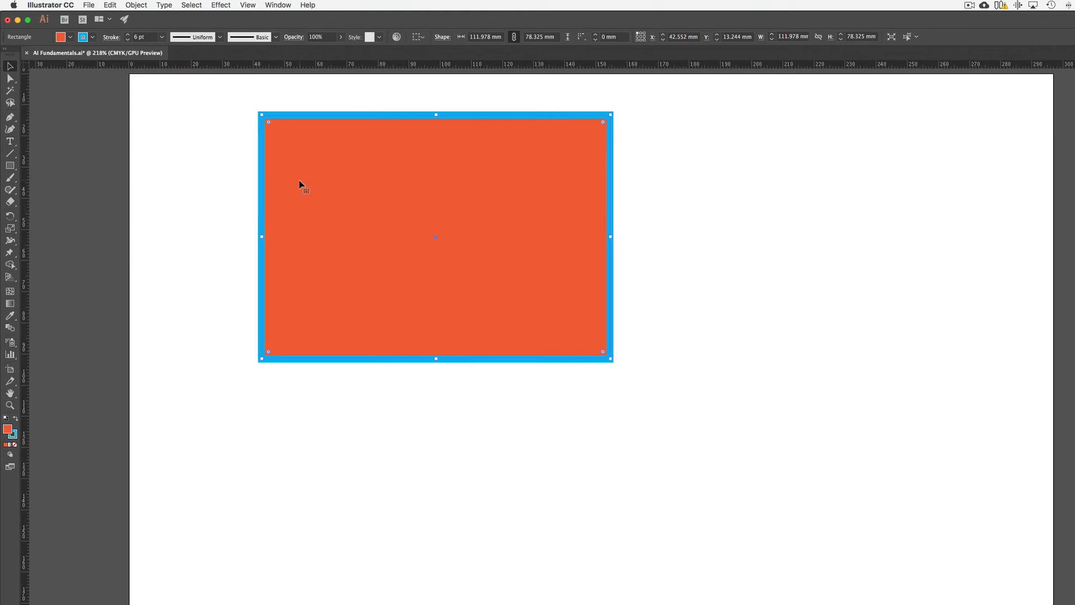
Nudge the rectangle in 10 mm increments: 10 mm left, 30 mm down, 20 mm up and 10 mm right.
key("shift+Left")
key("shift+Down")
key("shift+Down")
key("shift+Down")
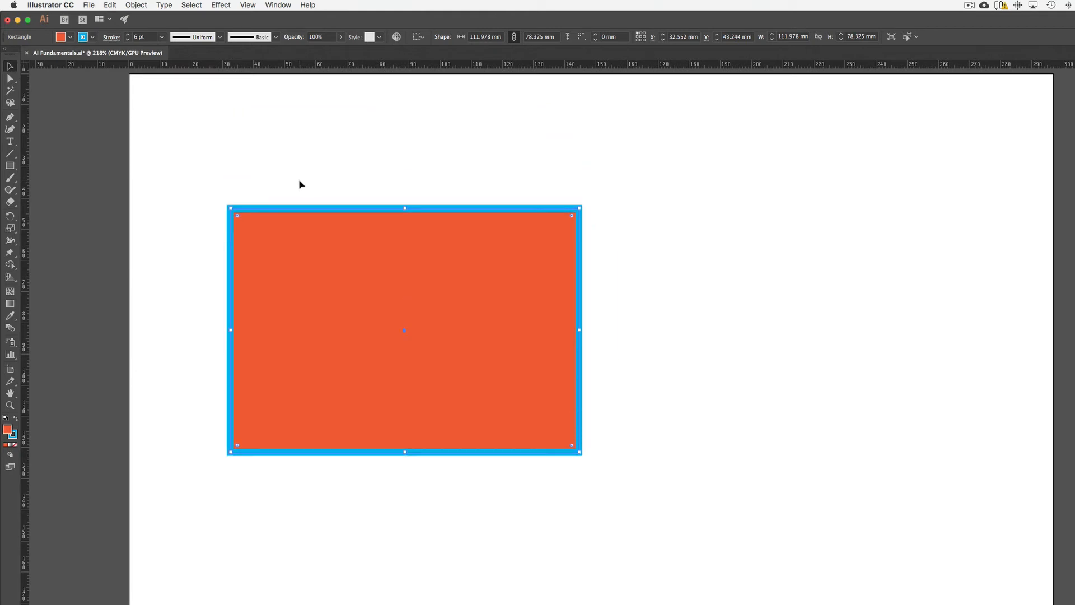
key("shift+Up")
key("shift+Up")
key("shift+Right")
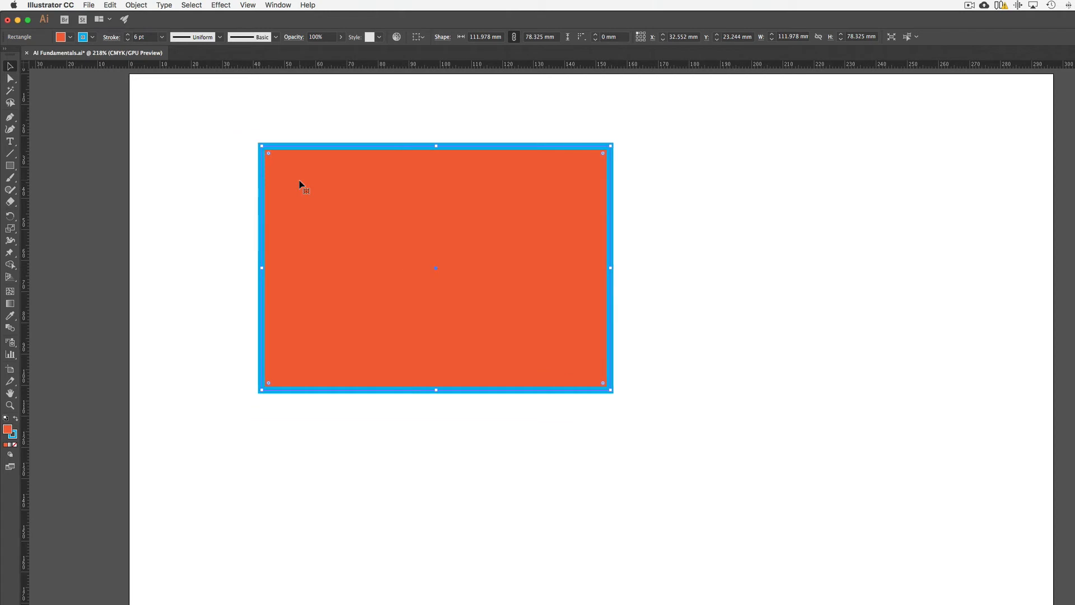
Nudge the rectangle in 10 mm increments past the artboard's right edge, back past its left edge, and return it to X 52.552 mm.
key("shift+Right")
key("shift+Right")
key("shift+Right")
key("shift+Right")
key("shift+Right")
key("shift+Right")
key("shift+Right")
key("shift+Right")
key("shift+Right")
key("shift+Right")
key("shift+Right")
key("shift+Right")
key("shift+Right")
key("shift+Right")
key("shift+Right")
key("shift+Right")
key("shift+Right")
key("shift+Right")
key("shift+Right")
key("shift+Right")
key("shift+Right")
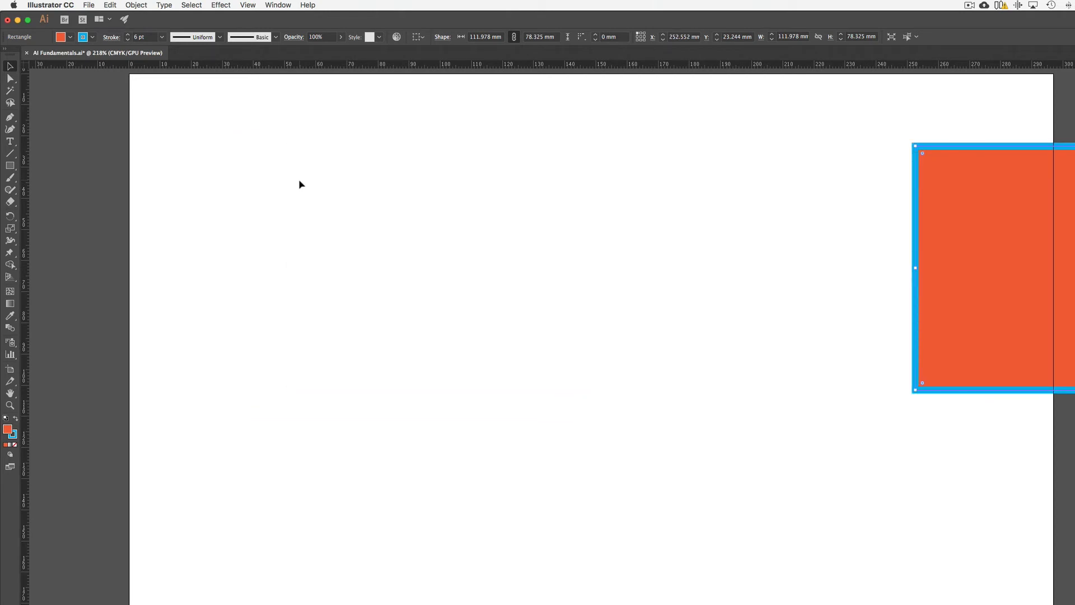
key("shift+Left")
key("shift+Left")
key("shift+Left")
key("shift+Left")
key("shift+Left")
key("shift+Left")
key("shift+Left")
key("shift+Left")
key("shift+Left")
key("shift+Left")
key("shift+Left")
key("shift+Left")
key("shift+Left")
key("shift+Left")
key("shift+Left")
key("shift+Left")
key("shift+Left")
key("shift+Left")
key("shift+Left")
key("shift+Left")
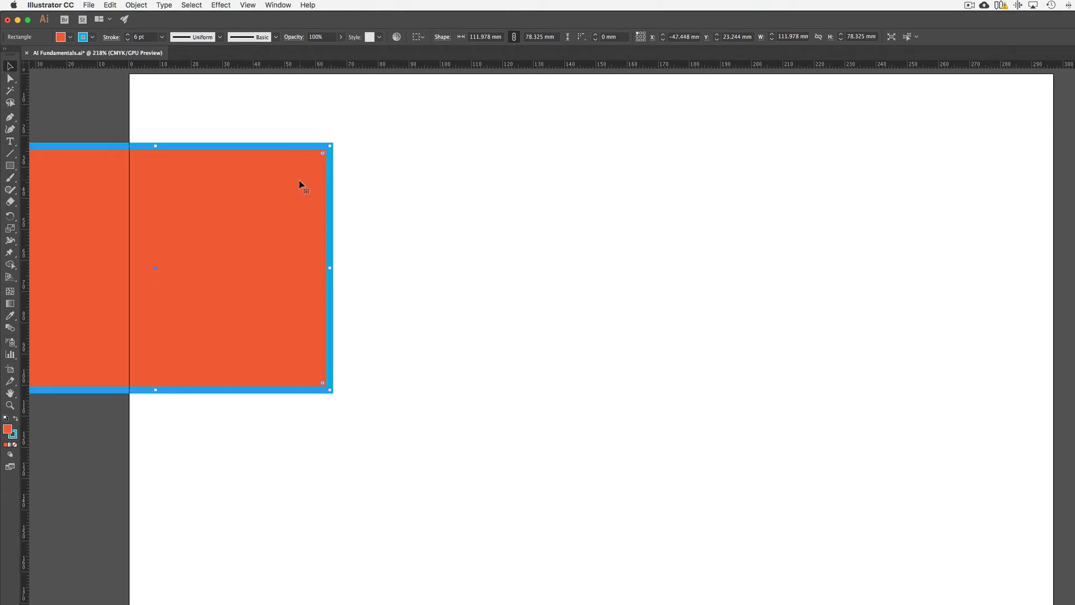
key("shift+Right")
key("shift+Right")
key("shift+Right")
key("shift+Right")
key("shift+Right")
key("shift+Right")
key("shift+Right")
key("shift+Right")
key("shift+Right")
key("shift+Right")
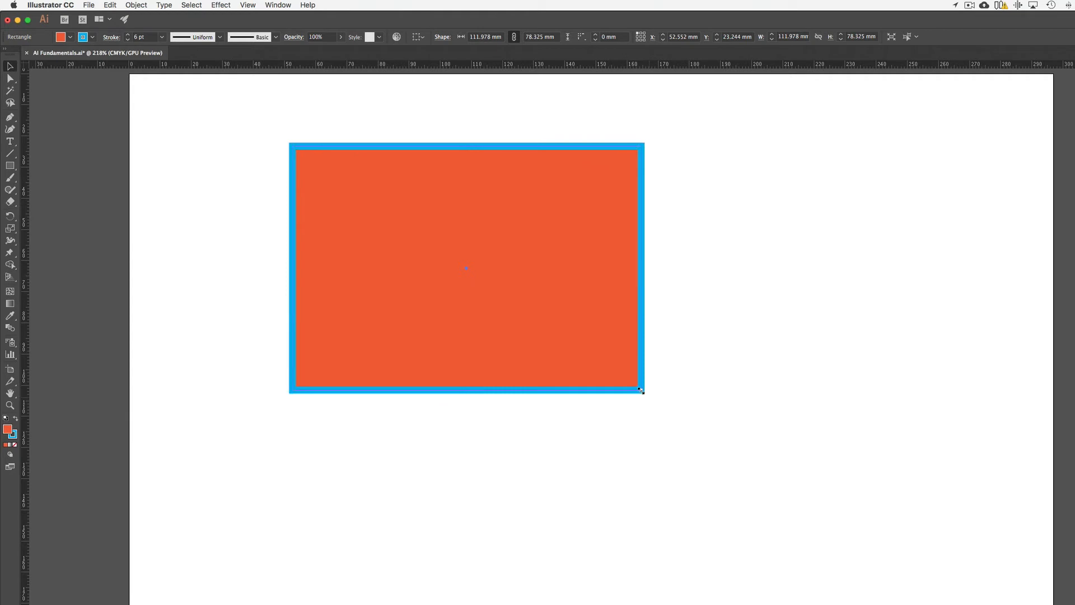
Try resizing the rectangle freehand to about 52 mm wide and 59 mm high without keeping its proportions, and undo the last resizes.
left_click_drag(641, 390, 455, 329)
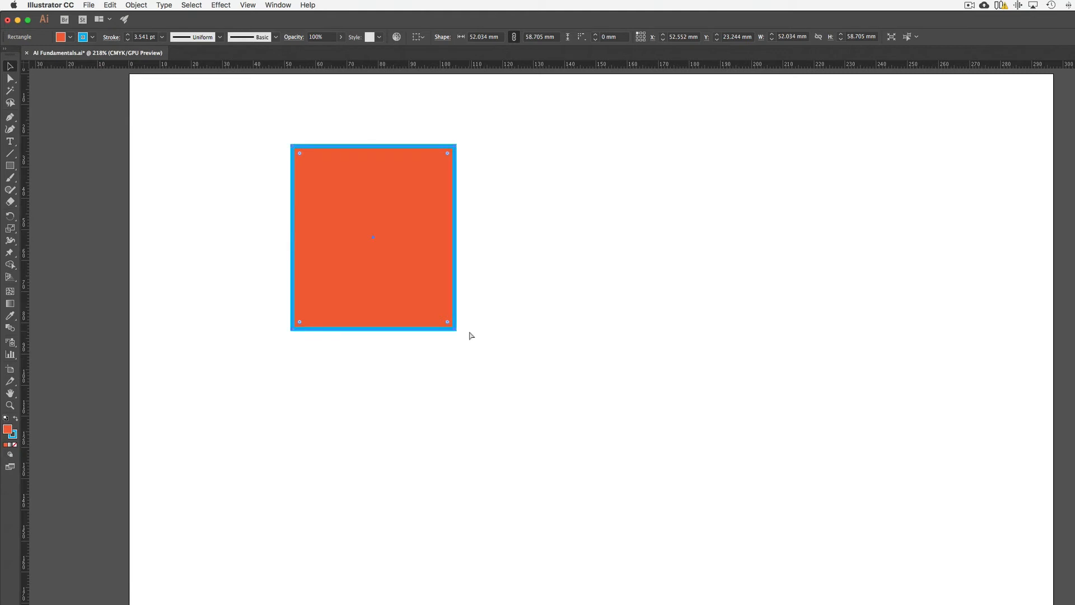
key("super+z")
key("super+z")
key("super+z")
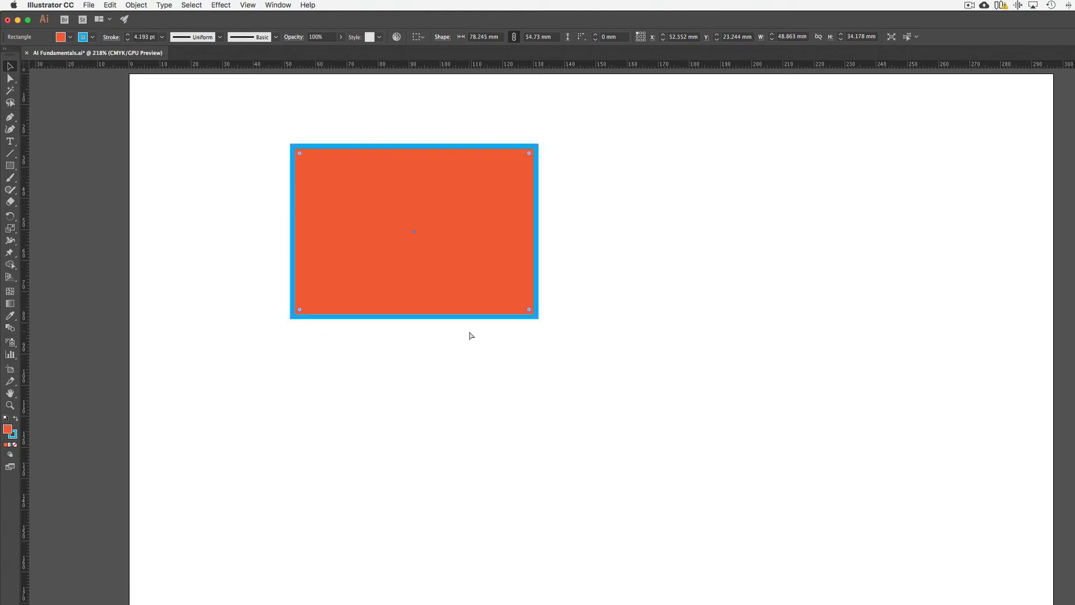
Scale the rectangle proportionally to about 56 mm wide and 39 mm high, and move it to about X 19 mm, Y 14.5 mm.
left_click_drag(536, 316, 480, 272)
left_click_drag(438, 195, 334, 166)
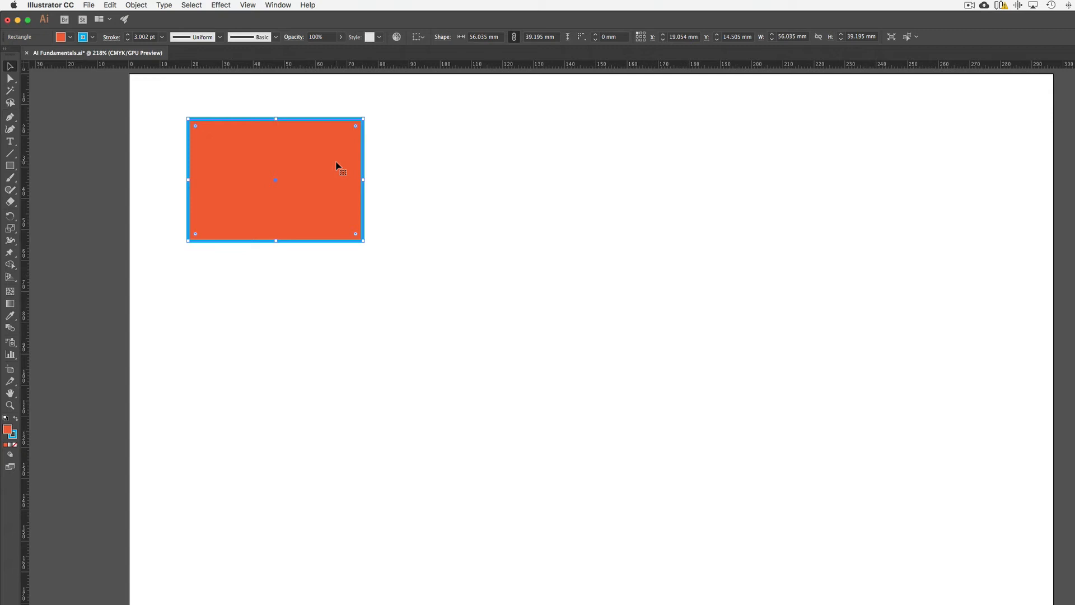
Zoom in and out on the rectangle at levels between 300% and 800%, including with the Zoom tool.
key("super+equal")
key("super+equal")
key("super+equal")
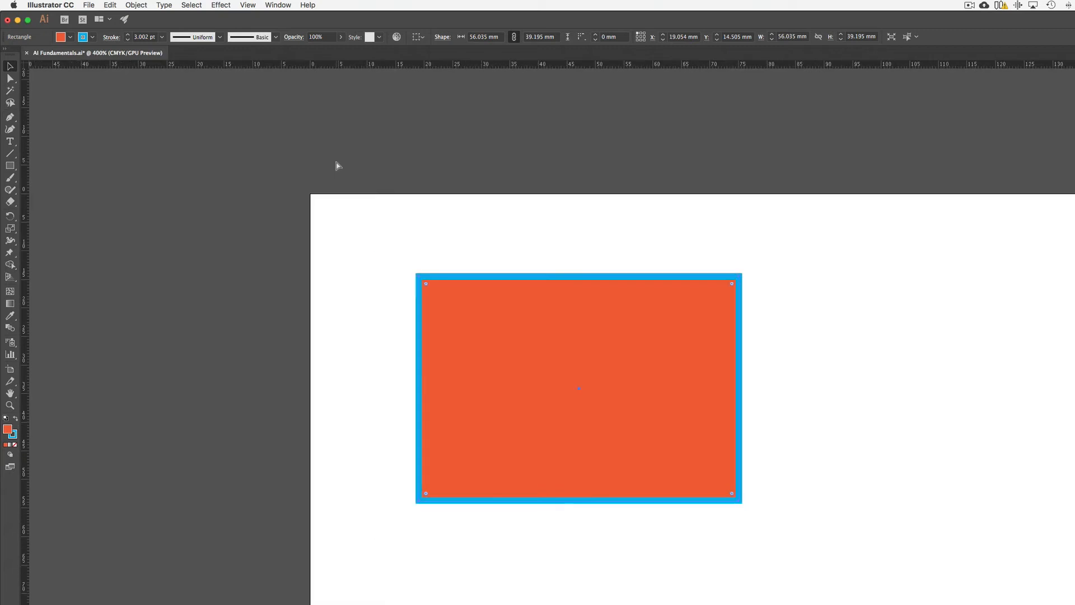
key("super+minus")
key("super+minus")
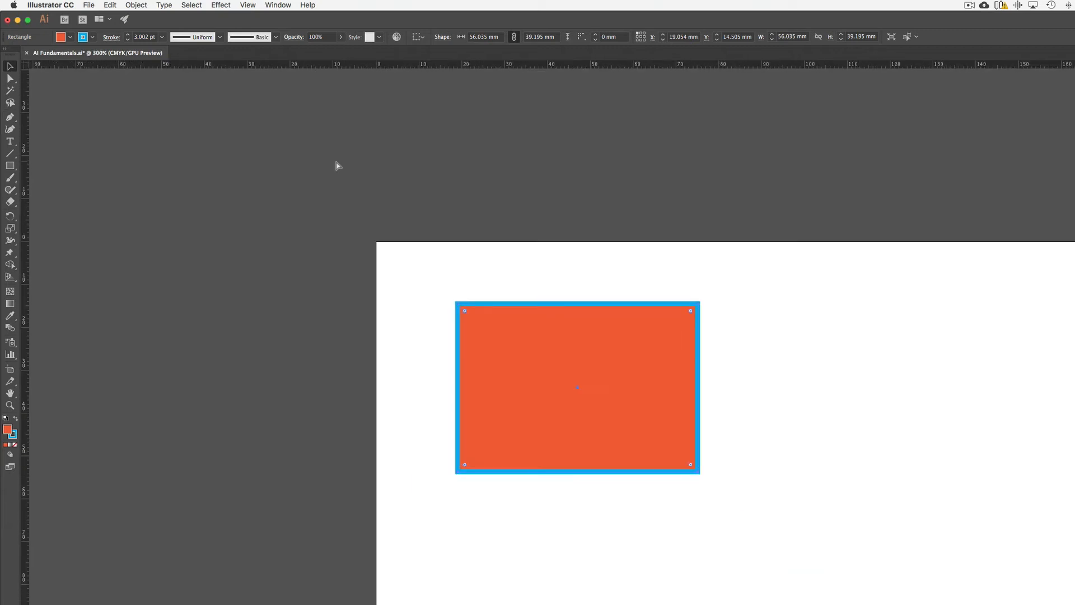
key("super+equal")
key("super+equal")
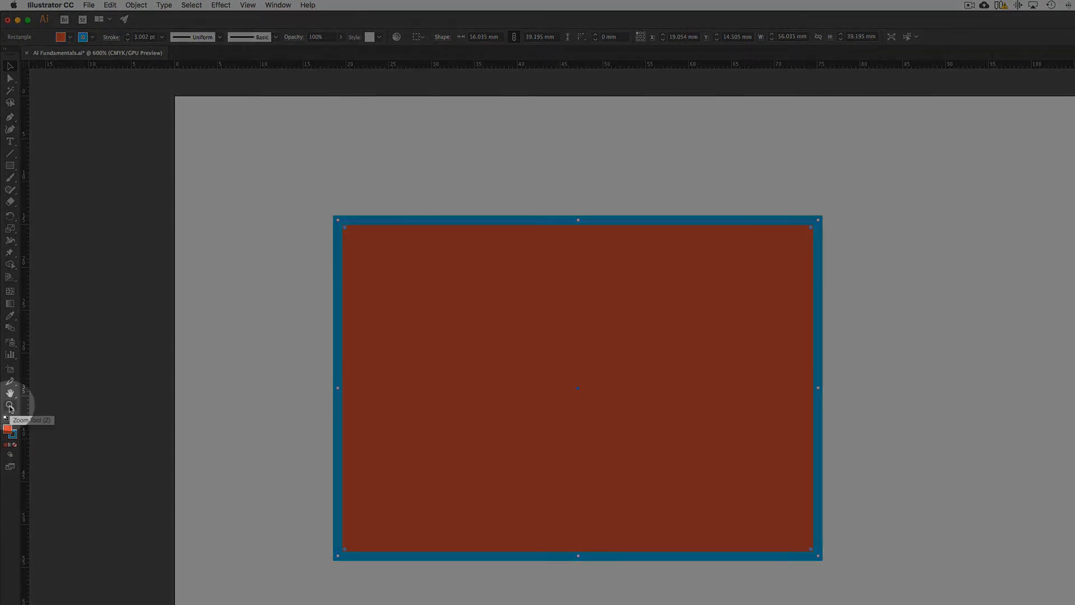
left_click(10, 406)
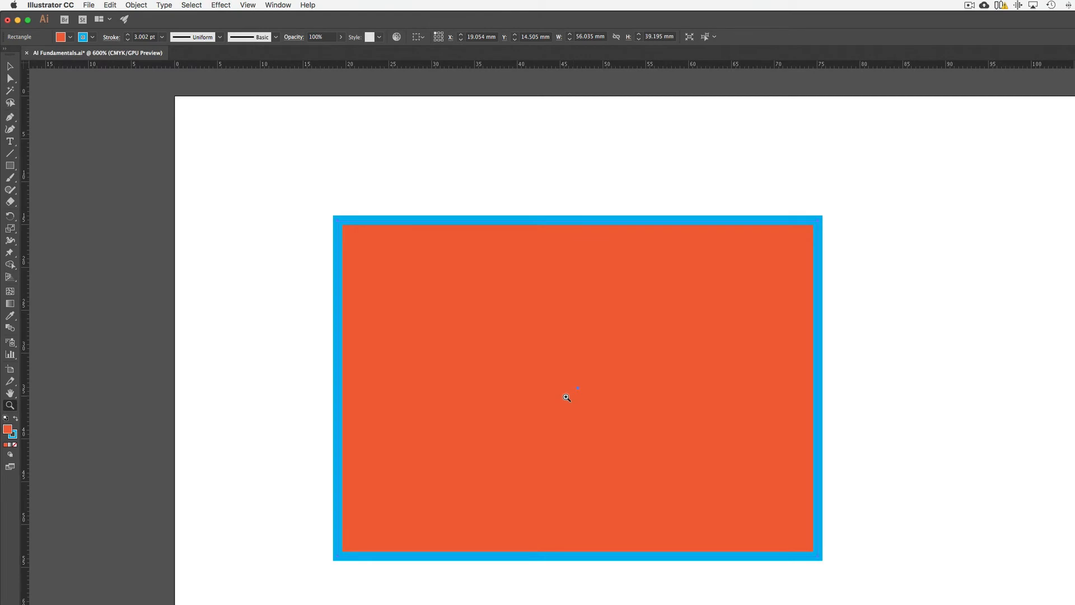
left_click(568, 394)
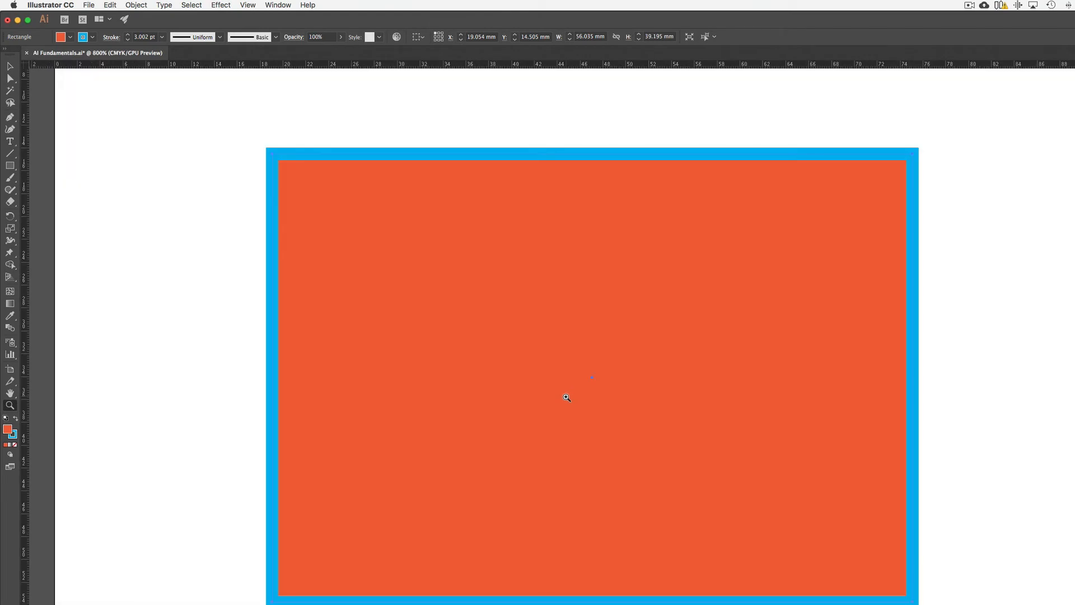
left_click(593, 401, "alt")
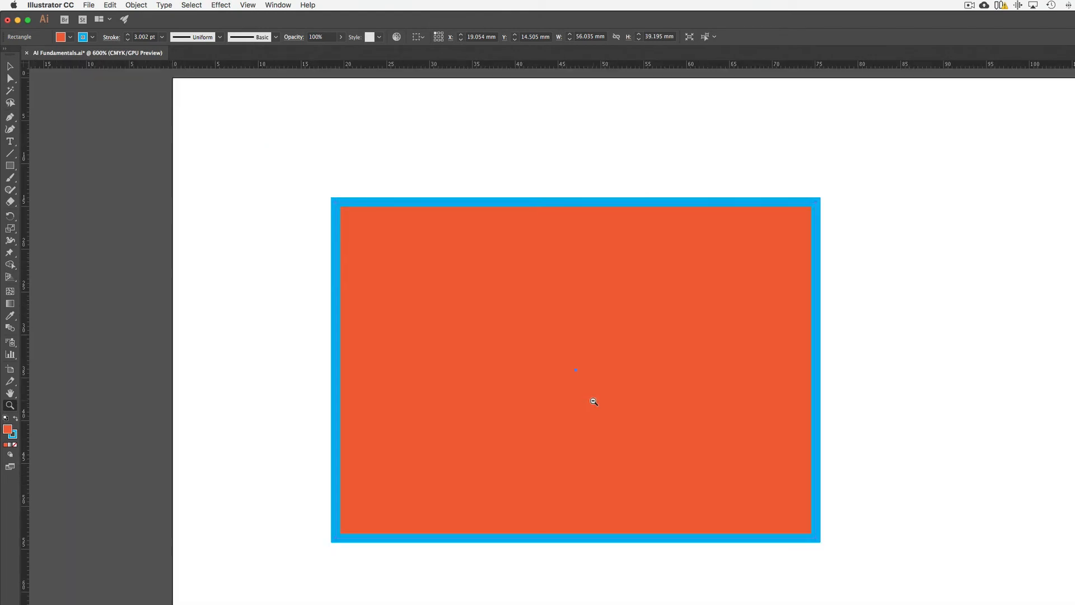
left_click(602, 405, "alt")
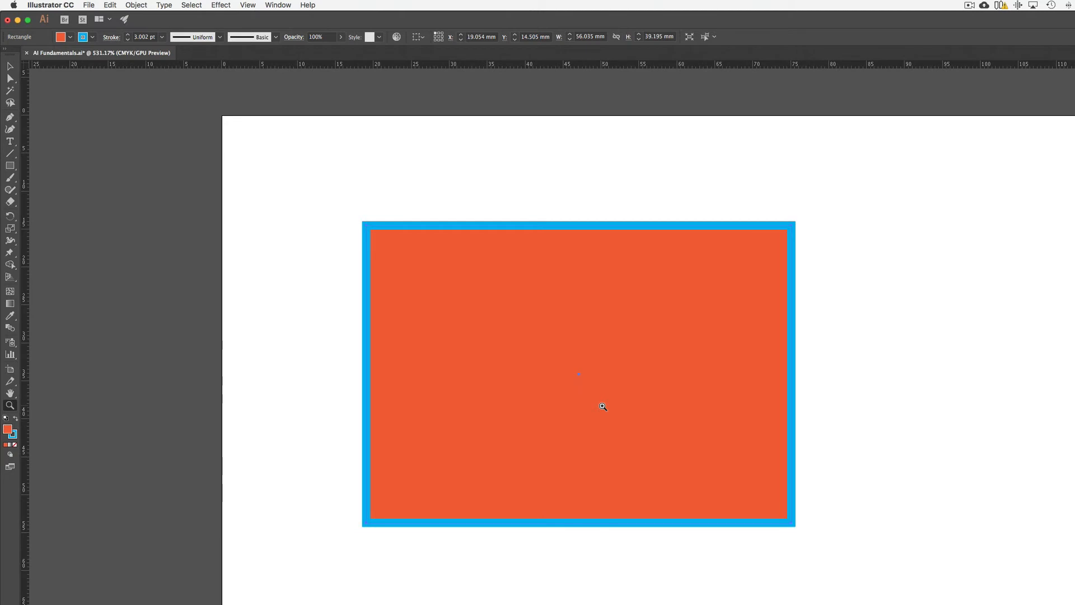
Try rotating the rectangle slightly clockwise freehand with the Selection tool, and undo the rotation.
left_click(10, 66)
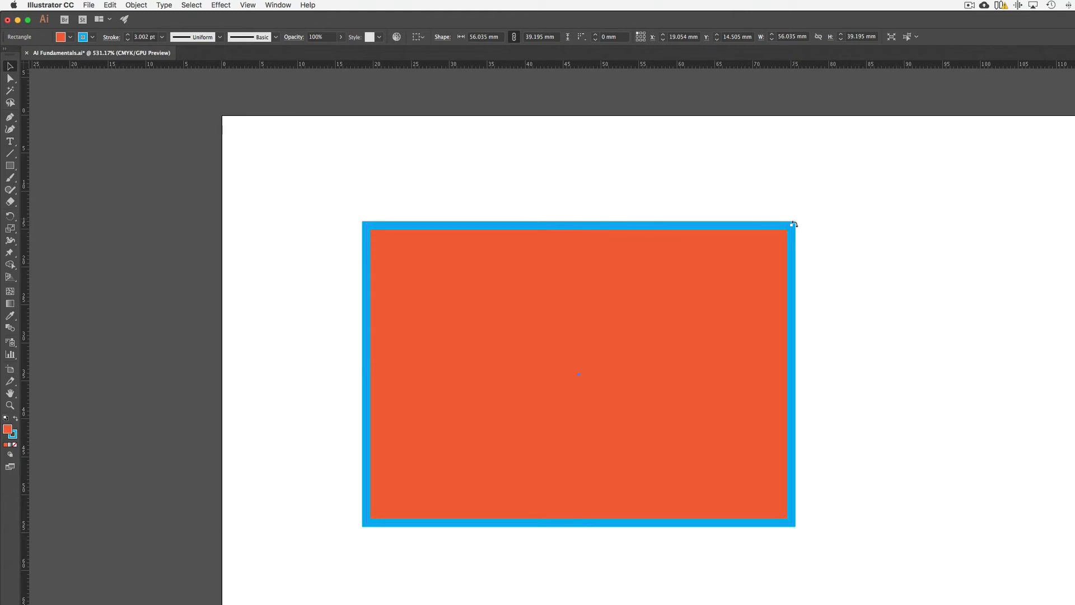
left_click_drag(793, 224, 808, 280)
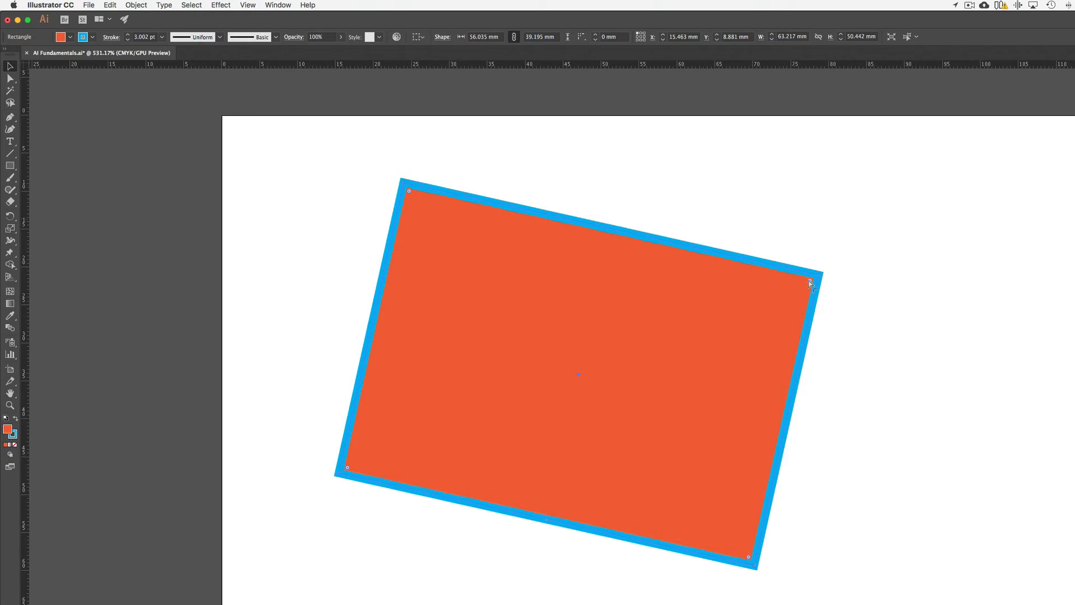
left_click_drag(808, 281, 810, 283)
key("super+z")
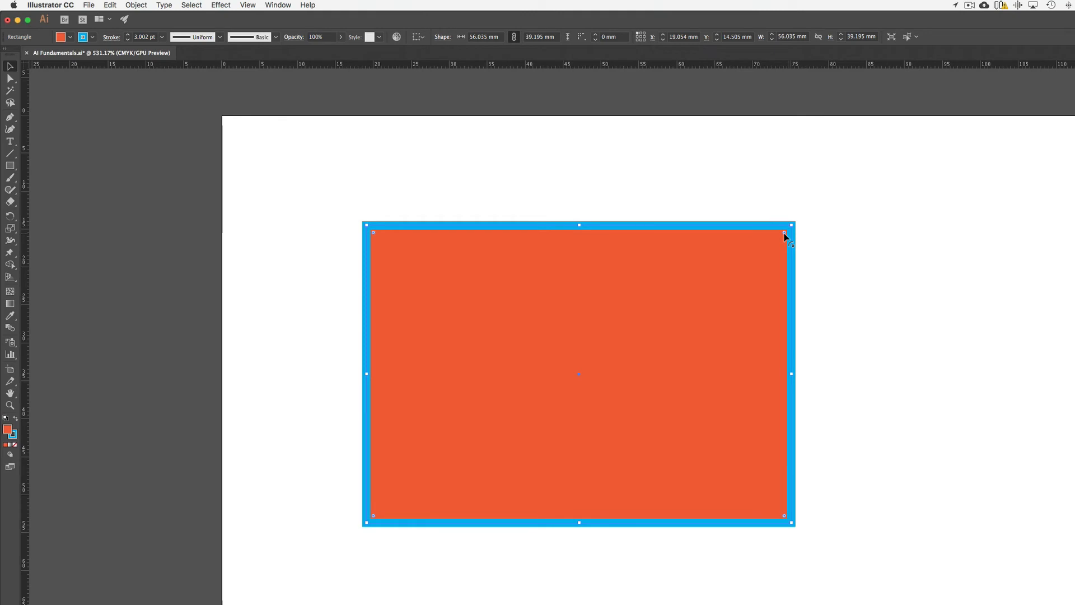
Try rounding only the rectangle's upper-right corner freehand, undo the rounding, and deselect the rectangle.
left_click_drag(784, 236, 768, 262)
left_click(910, 260)
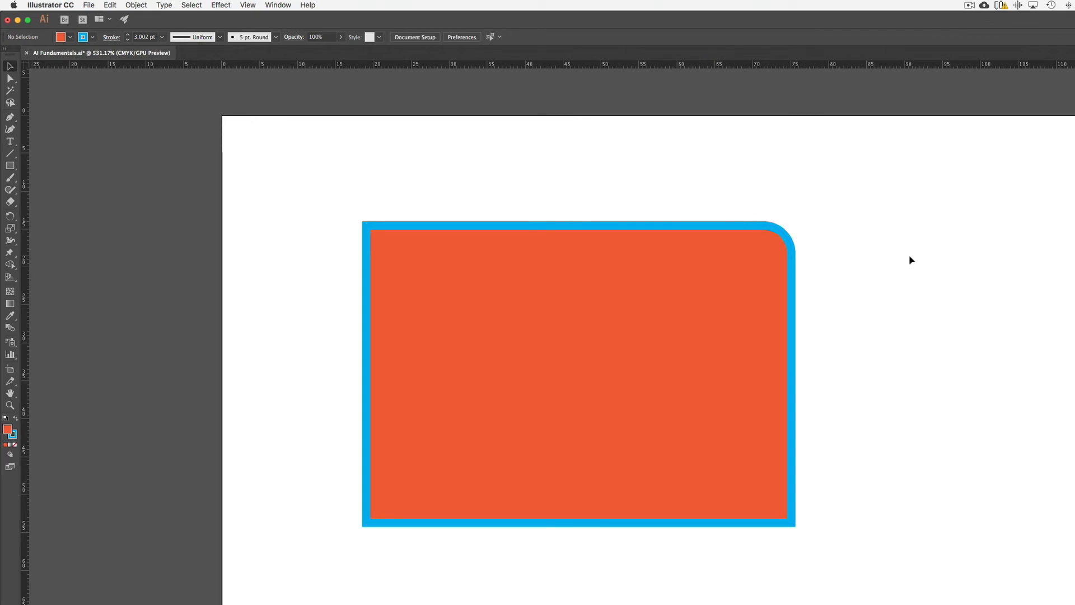
key("super+z")
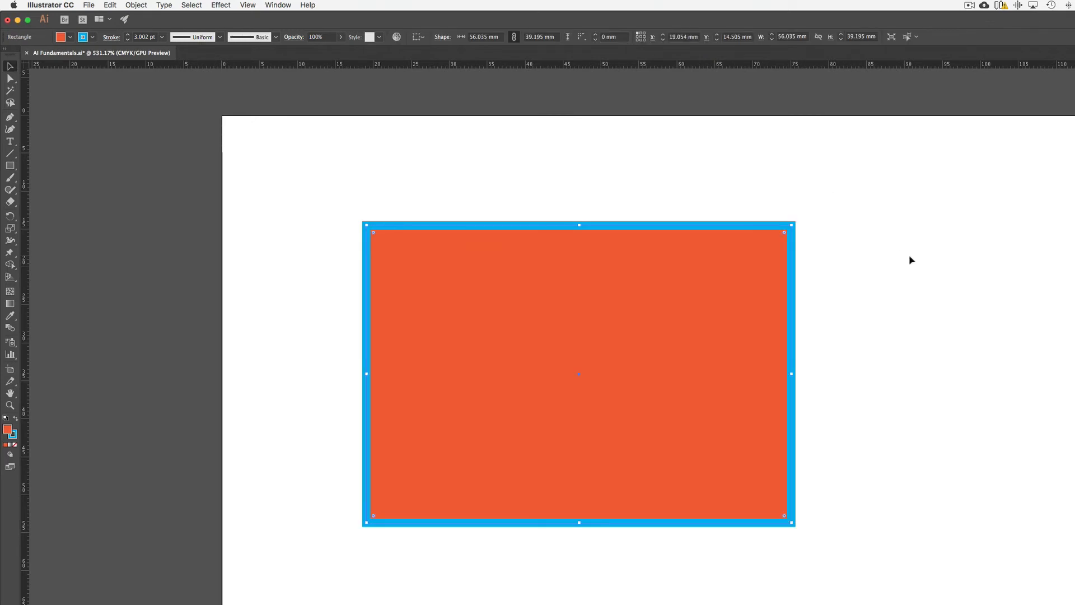
left_click(910, 260)
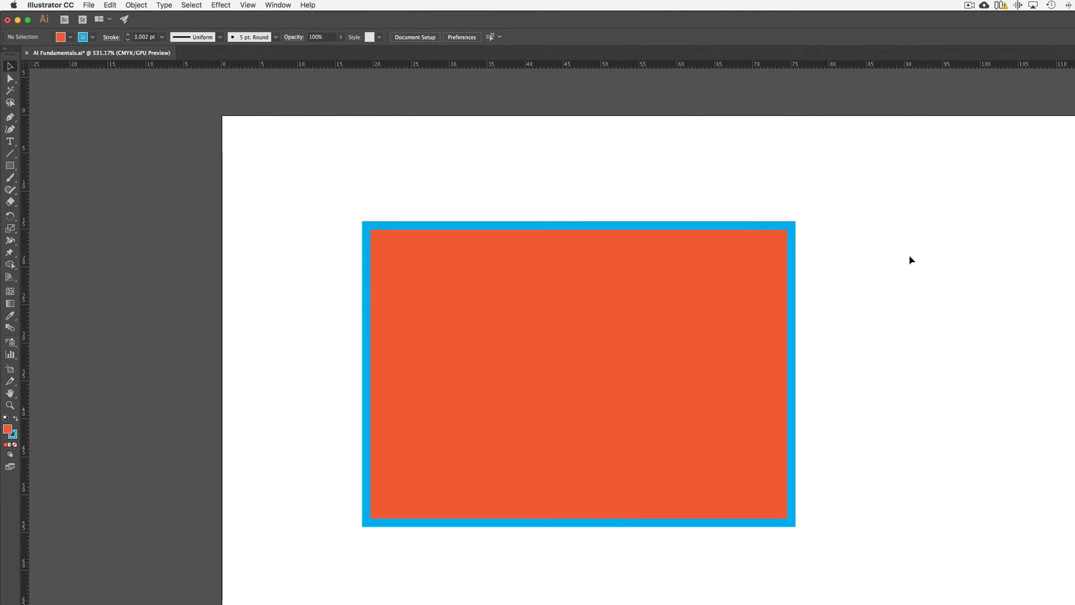
Select the rectangle, try rounding all four corners freehand to a radius of about 4.25 mm, and undo the rounding.
left_click(747, 264)
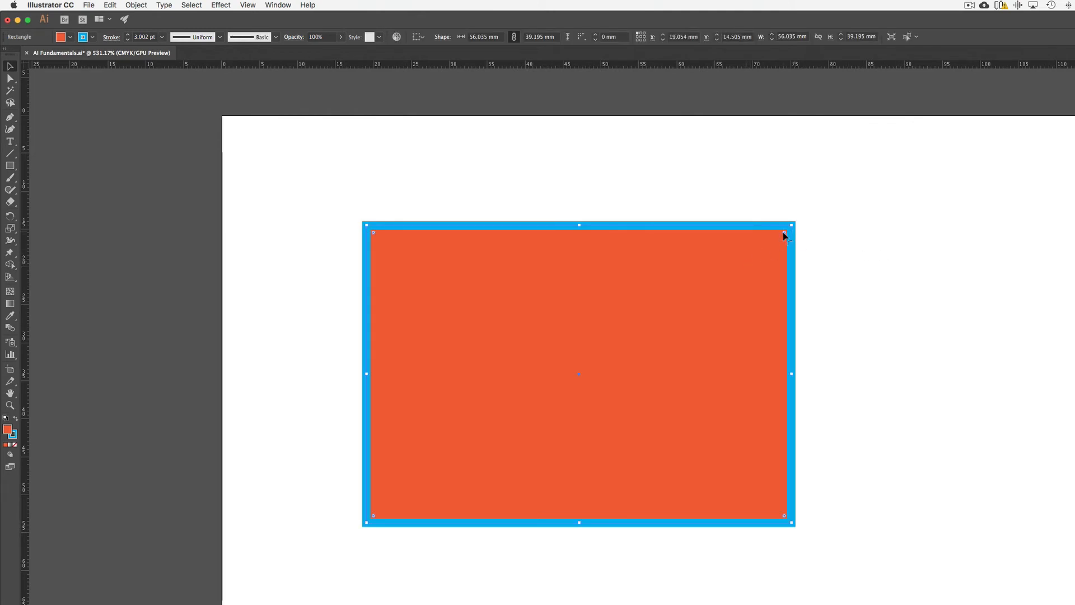
left_click_drag(784, 234, 760, 259)
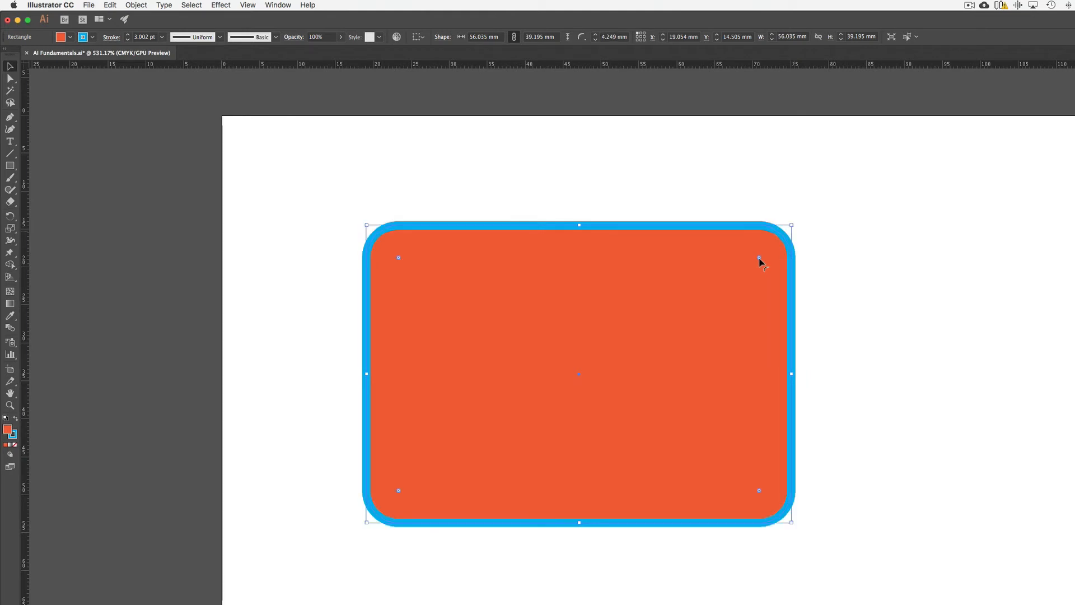
key("super+z")
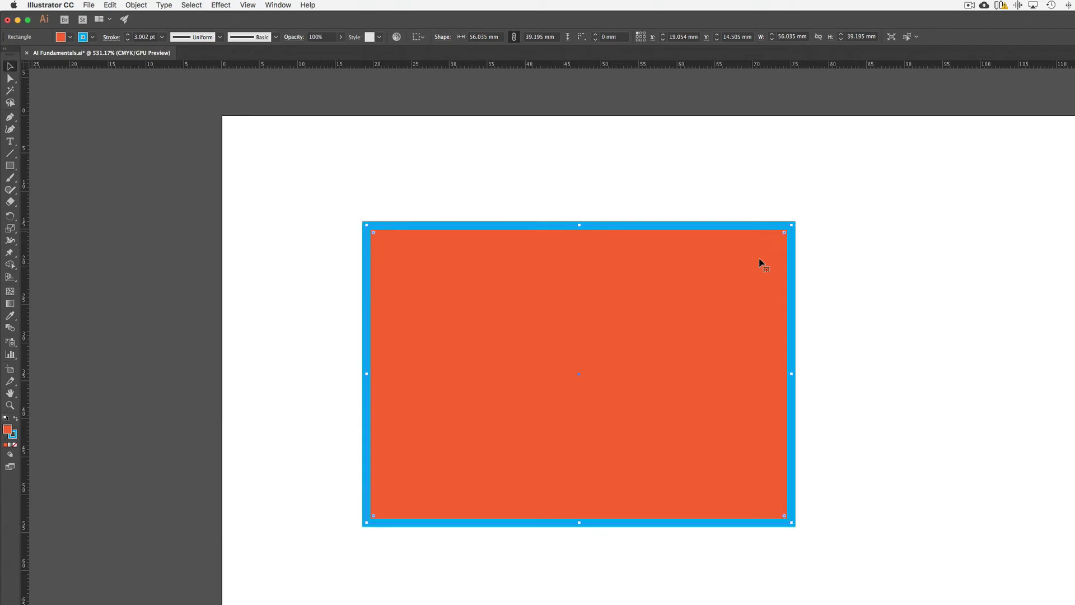
Try rounding the rectangle's corners freehand twice, the second time all four to about 4.4 mm, undo each rounding, and deselect.
left_click(880, 259)
left_click(783, 234)
left_click_drag(783, 234, 763, 254)
key("super+z")
left_click(901, 237)
left_click(784, 236)
left_click_drag(785, 238, 762, 262)
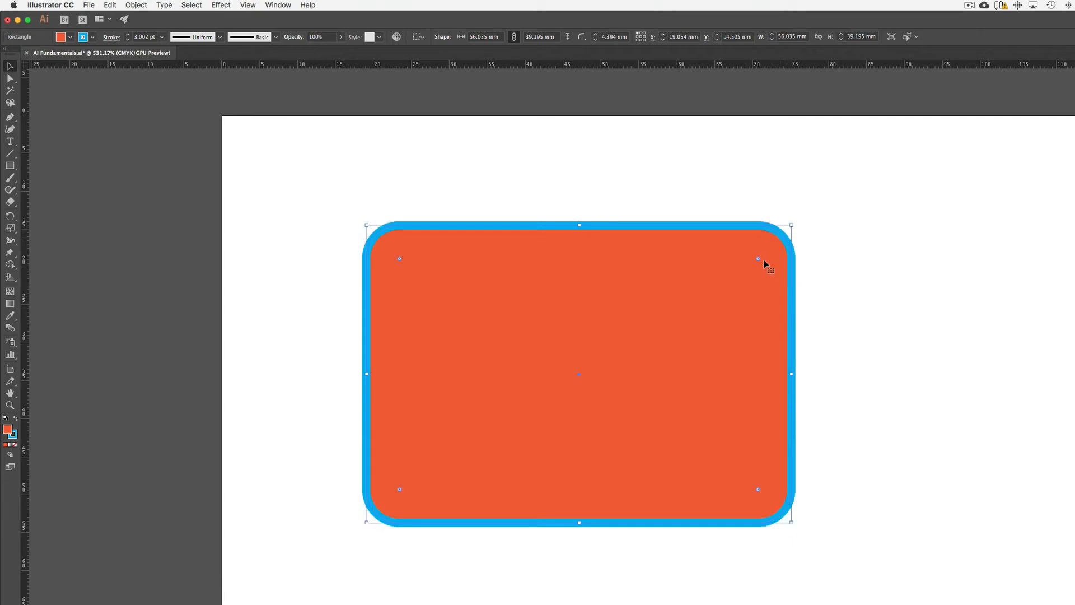
key("super+z")
left_click(865, 244)
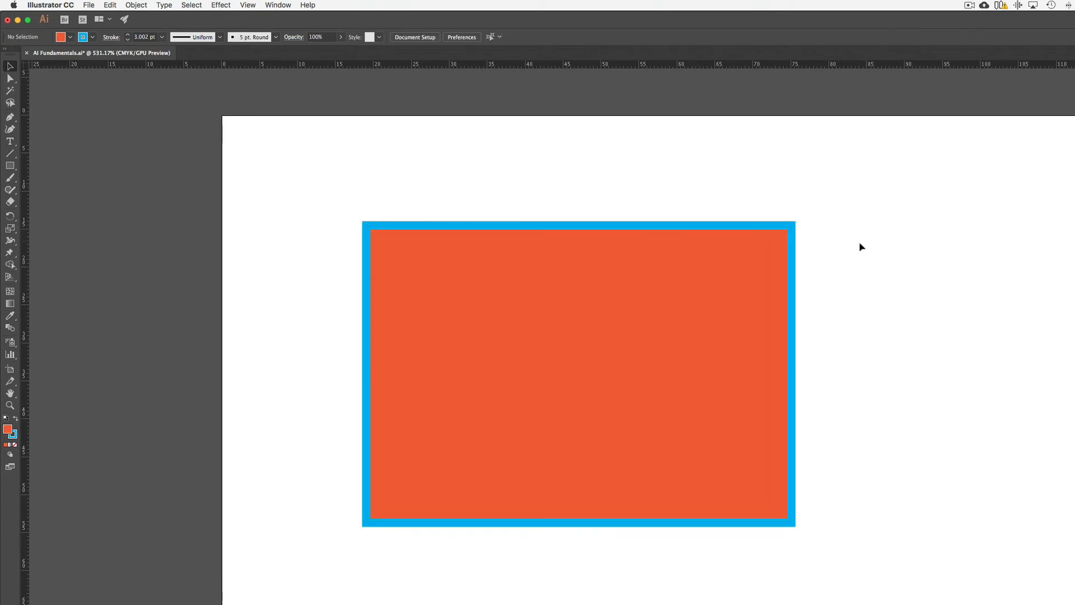
Move the rectangle to the artboard's upper-left corner, scale it down to about 31.7 × 22.2 mm, and deselect it.
left_click_drag(731, 273, 625, 193)
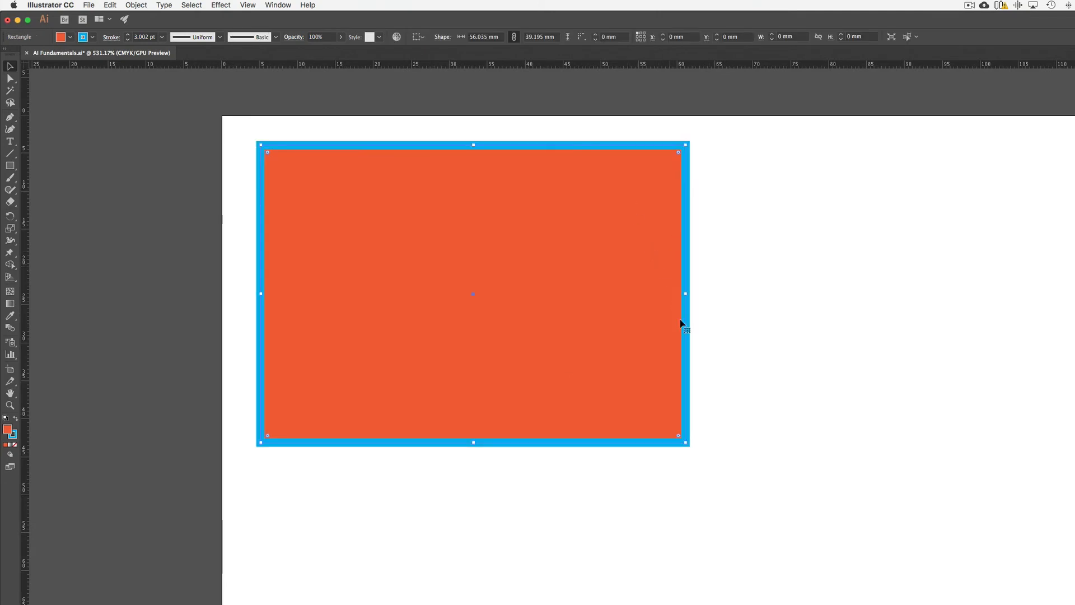
mouse_move(685, 443)
left_mouse_down()
mouse_move(695, 442)
mouse_move(601, 378)
mouse_move(539, 315)
left_mouse_up()
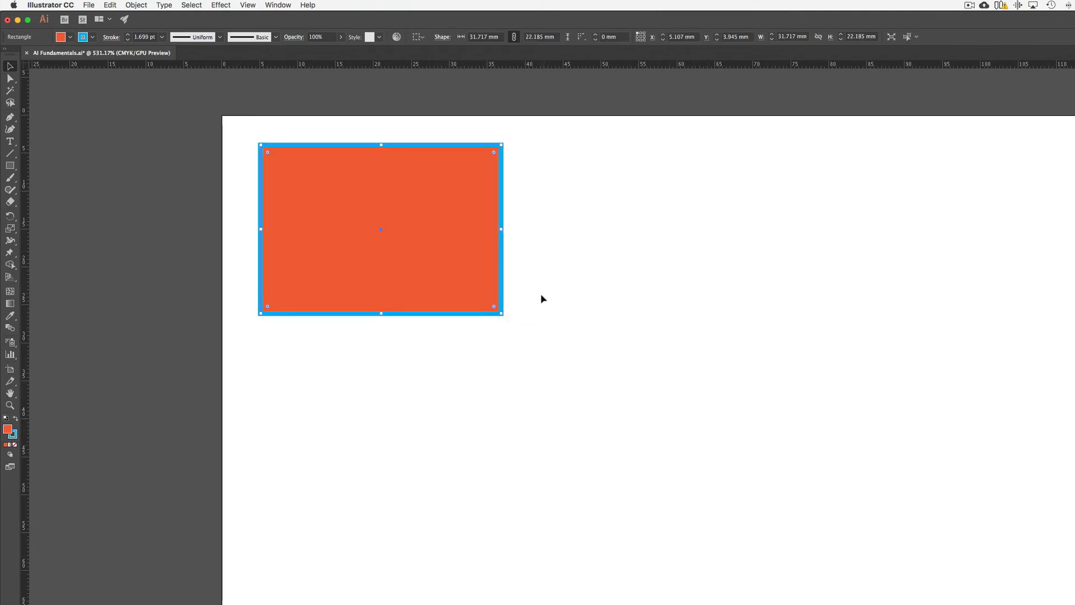
left_click(551, 297)
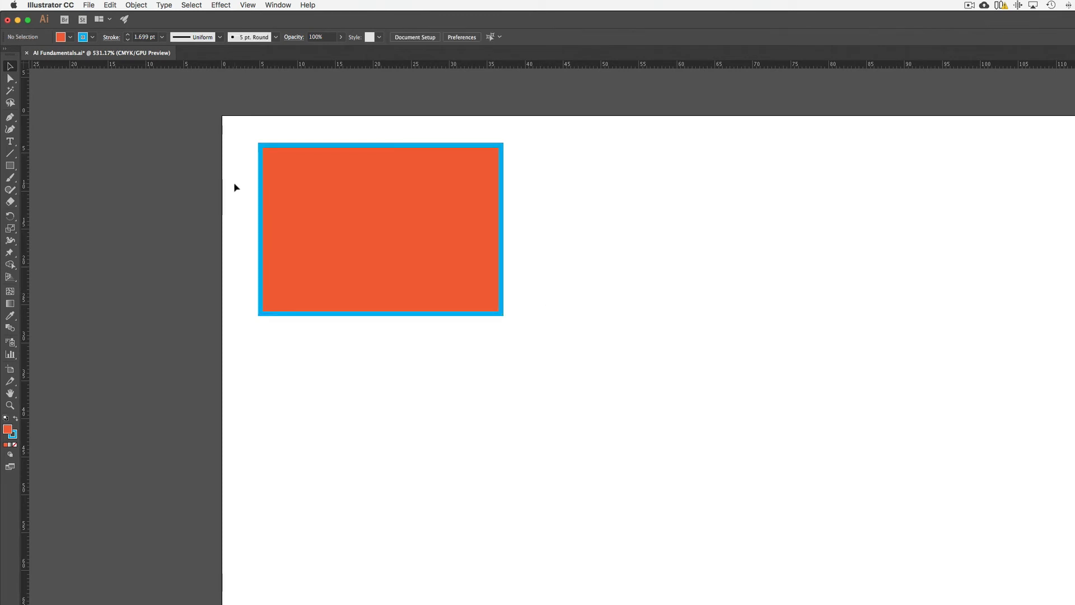
Draw a tall ellipse about 9.5 × 23 mm beside the rectangle and a circle about 23.6 mm across beside it.
left_click_drag(10, 166, 58, 194)
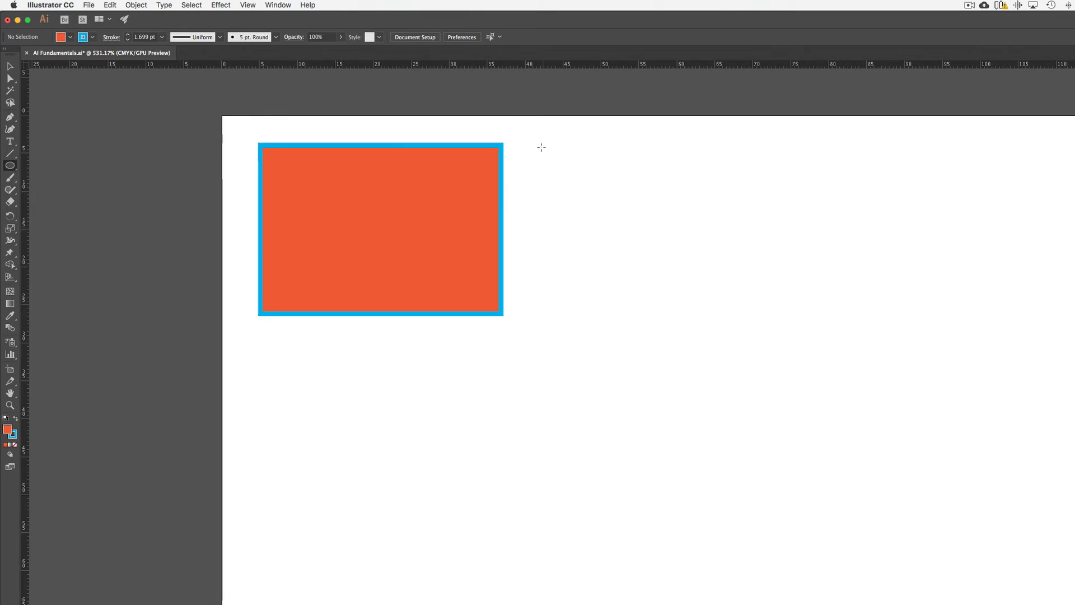
mouse_move(540, 145)
left_mouse_down()
mouse_move(603, 244)
mouse_move(613, 318)
left_mouse_up()
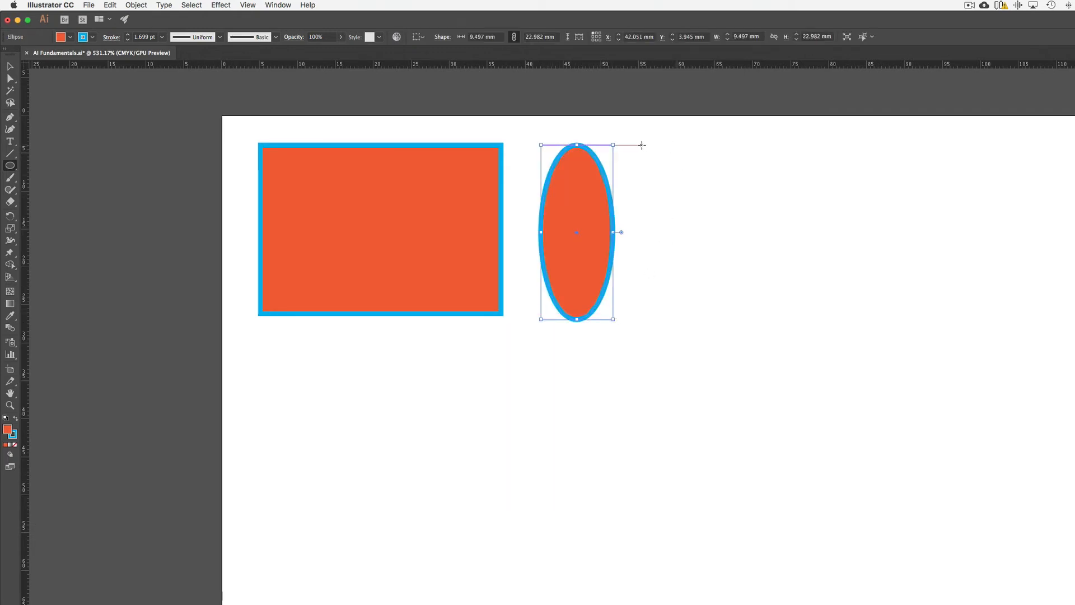
left_click_drag(641, 145, 821, 323)
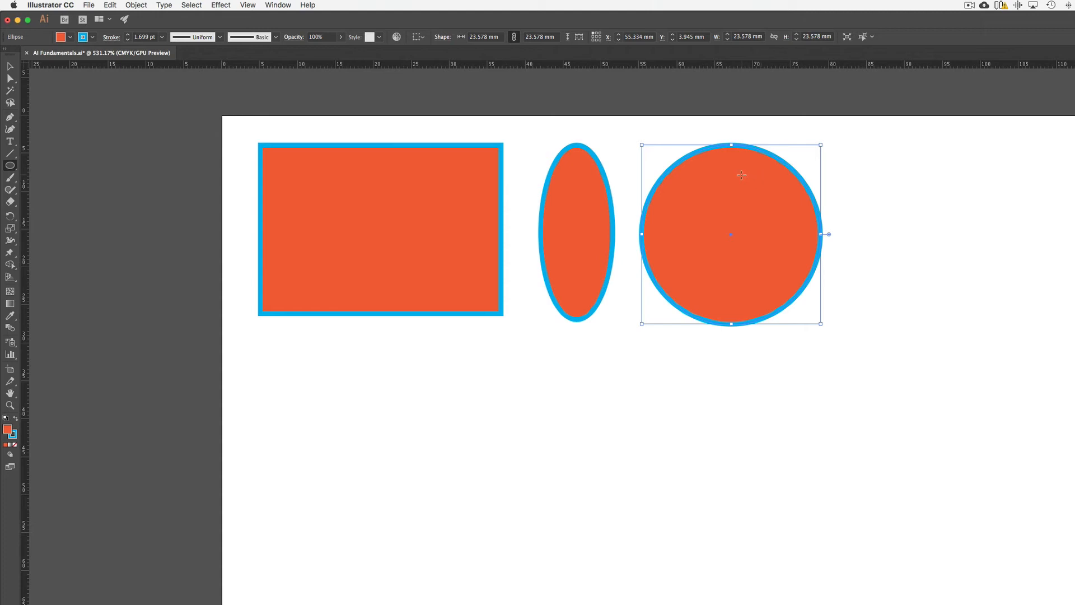
Give the circle a magenta fill and a yellow stroke.
left_click(70, 37)
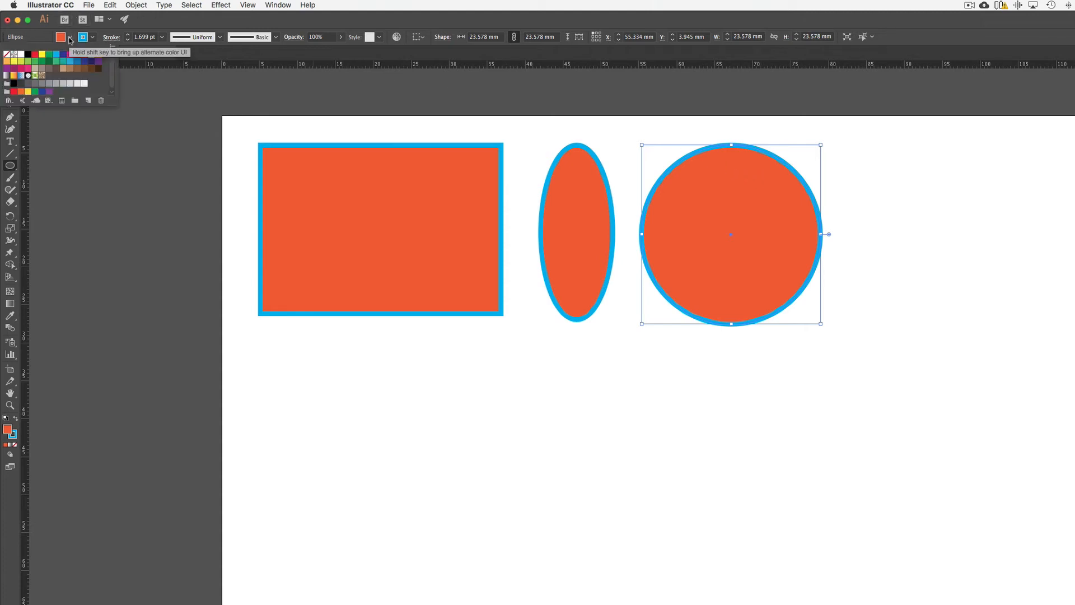
left_click(71, 55)
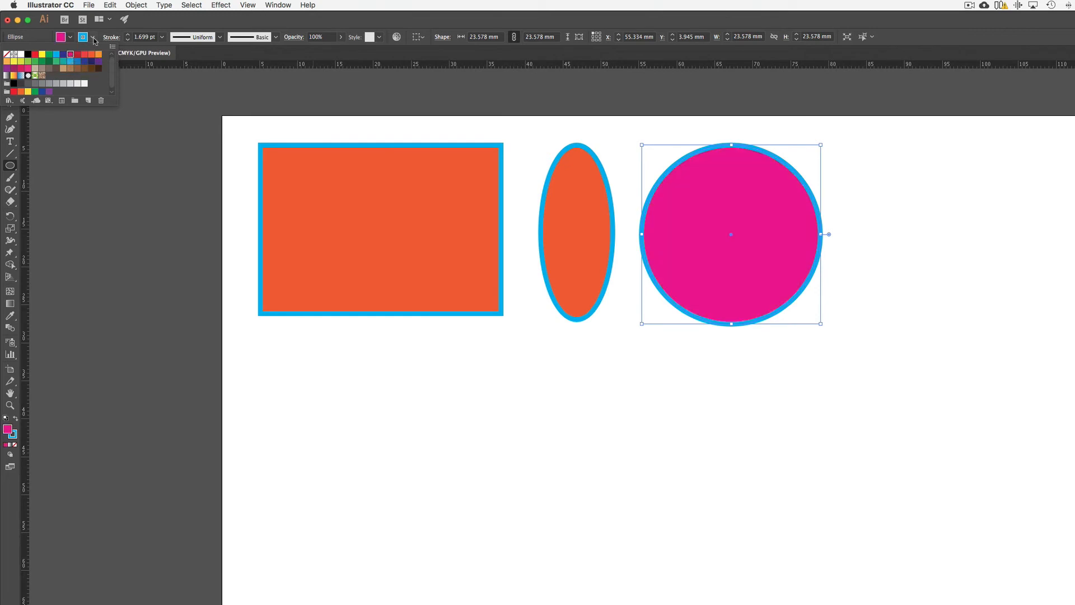
left_click(94, 39)
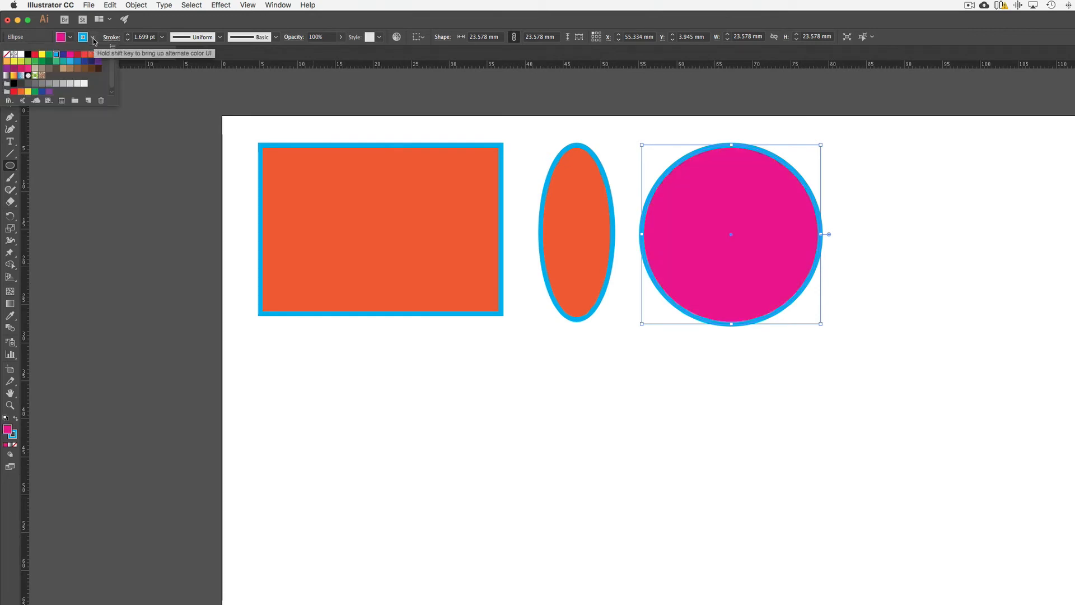
left_click(42, 56)
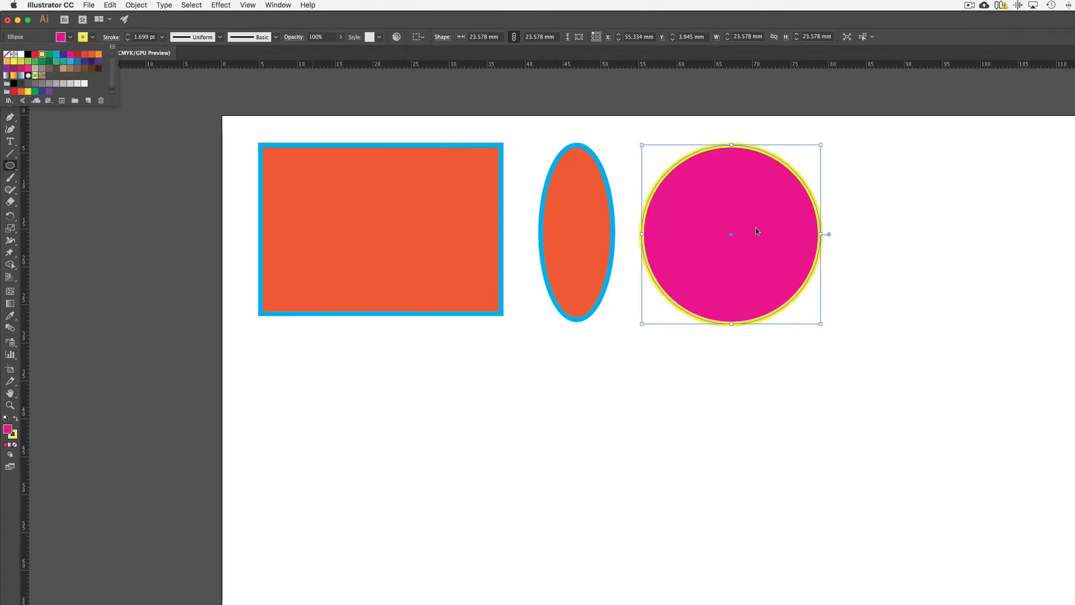
Draw a hexagon about 17.5 mm wide with the Polygon tool and move it onto the artboard beside the circle.
left_click(13, 167)
left_click_drag(13, 167, 61, 204)
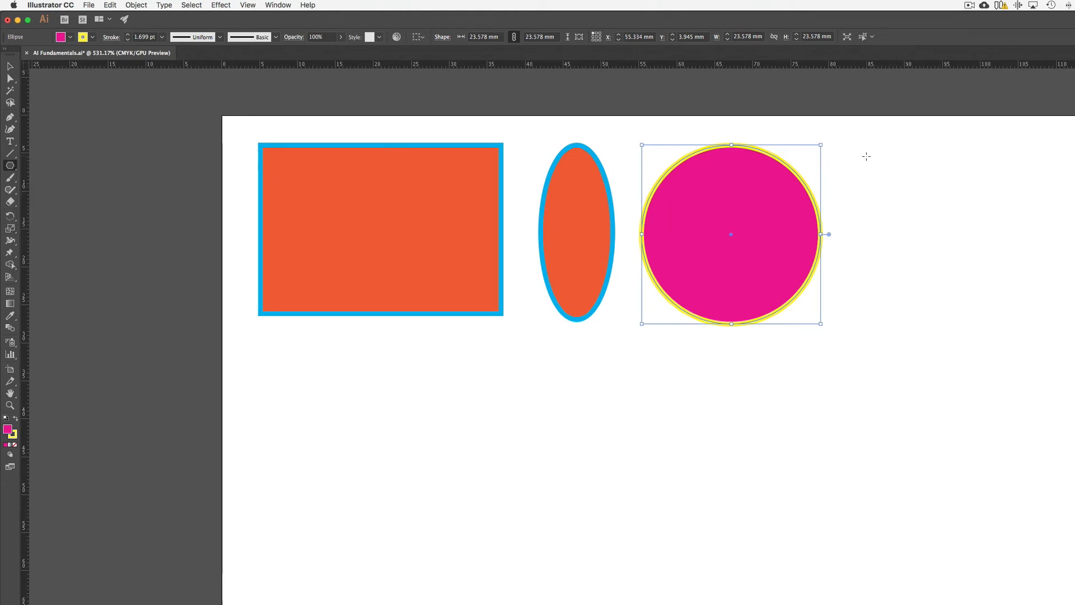
mouse_move(866, 157)
left_mouse_down()
mouse_move(898, 171)
mouse_move(899, 214)
left_mouse_up()
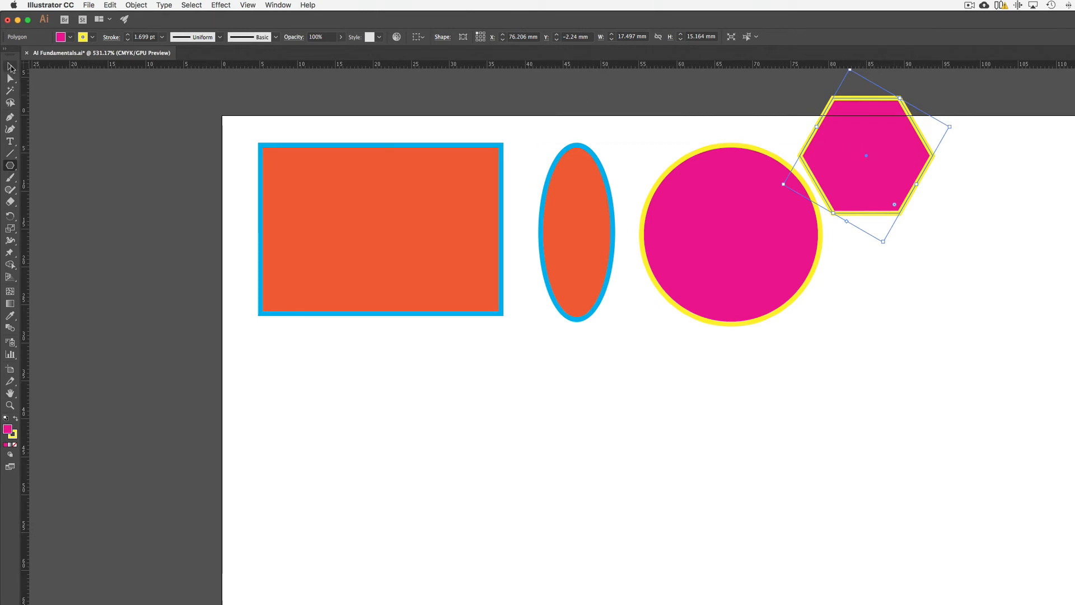
left_click(10, 67)
left_click_drag(901, 142, 949, 231)
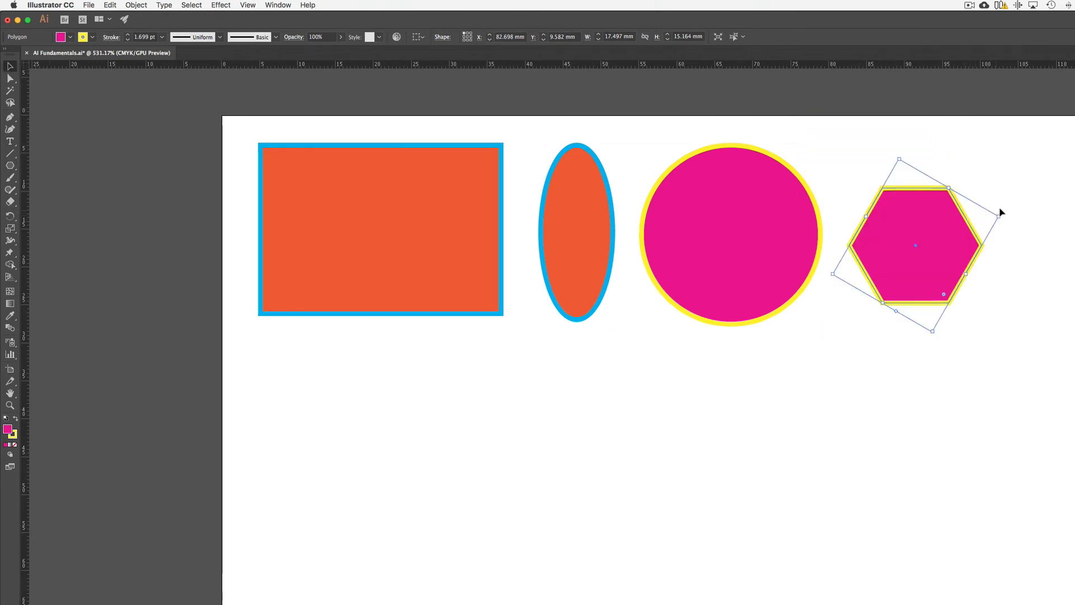
Give the hexagon a cyan fill and a light green stroke.
left_click(71, 36)
left_click(61, 55)
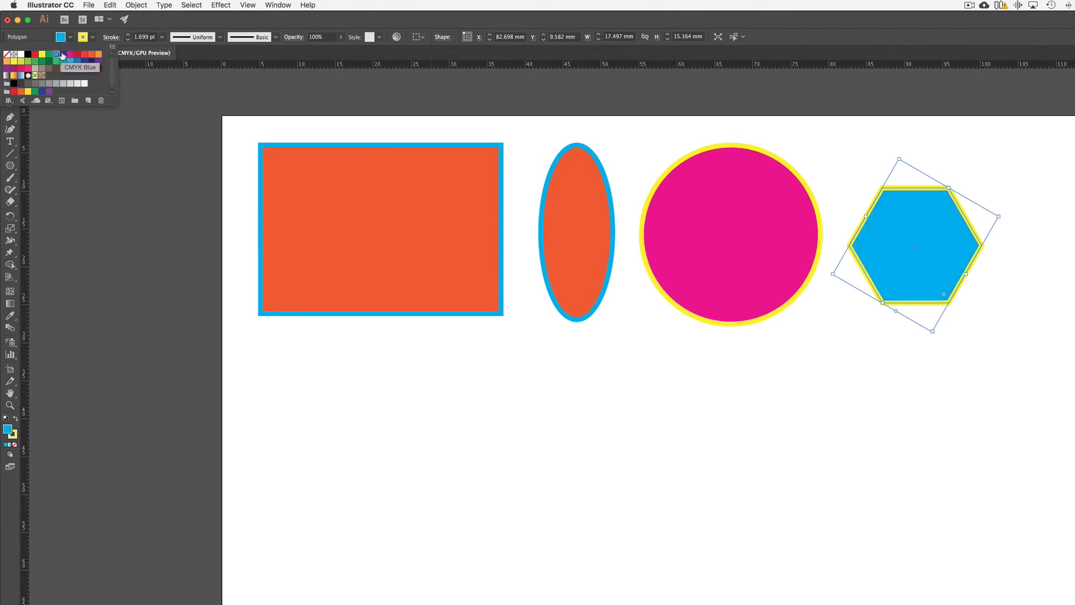
left_click(92, 37)
left_click(93, 37)
left_click(28, 61)
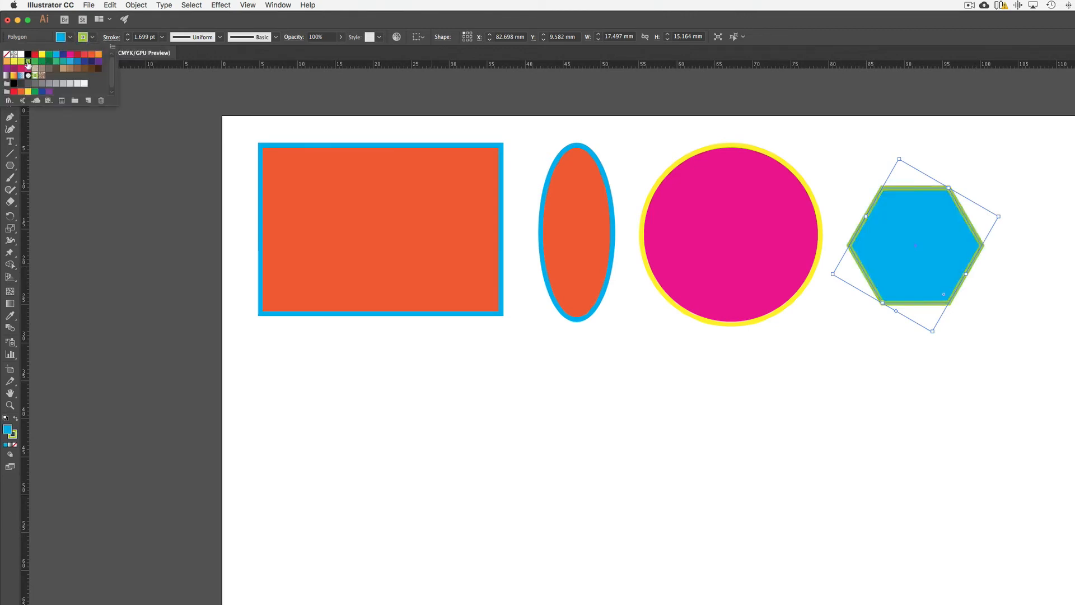
left_click(1019, 188, "super")
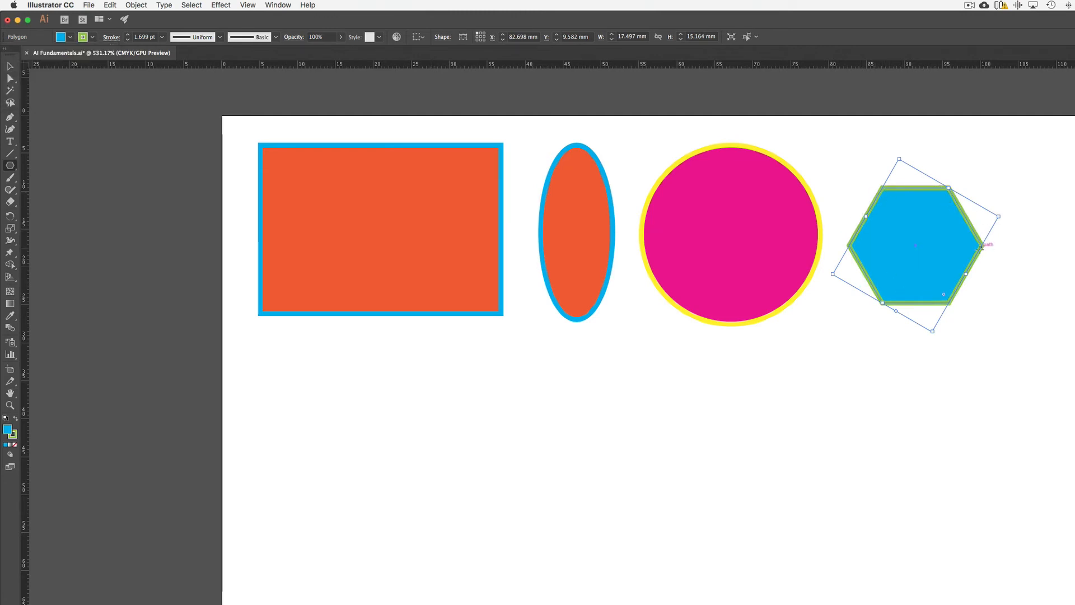
Create a three-sided polygon with a radius of 8.7487 mm just below the circle and hexagon.
left_click(798, 370)
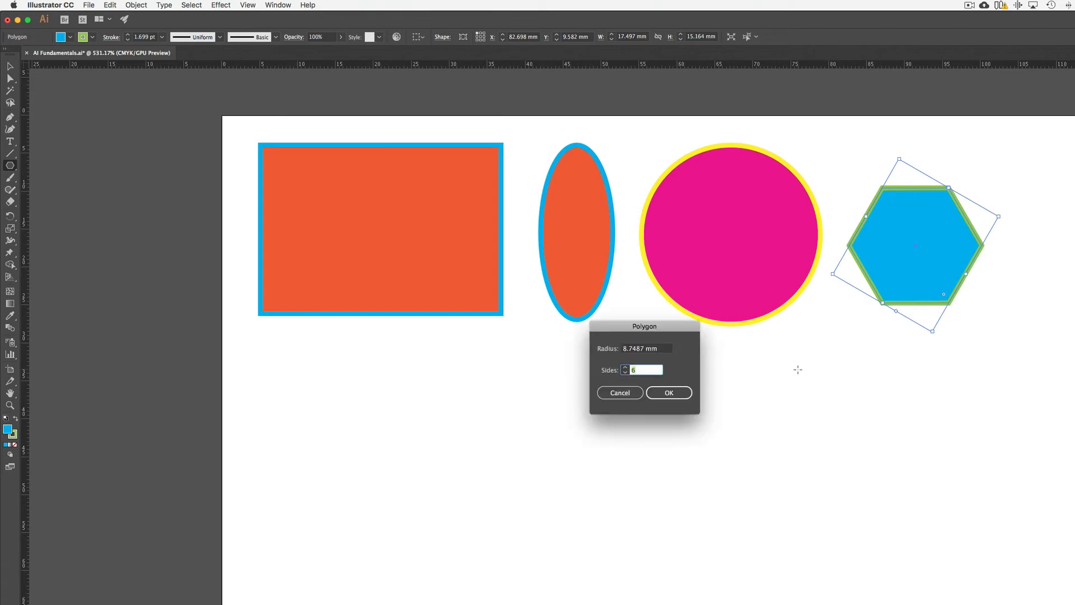
left_click(626, 368)
left_click(679, 397)
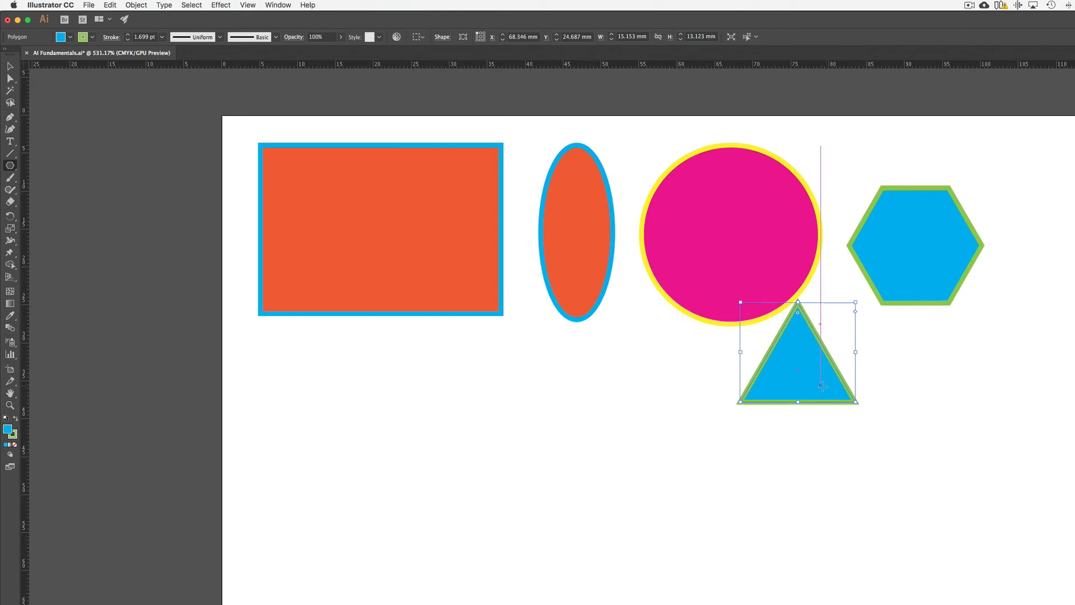
Draw a five-pointed star about 19.3 mm wide with the Star tool and move it clear below the rectangle.
left_click(13, 167)
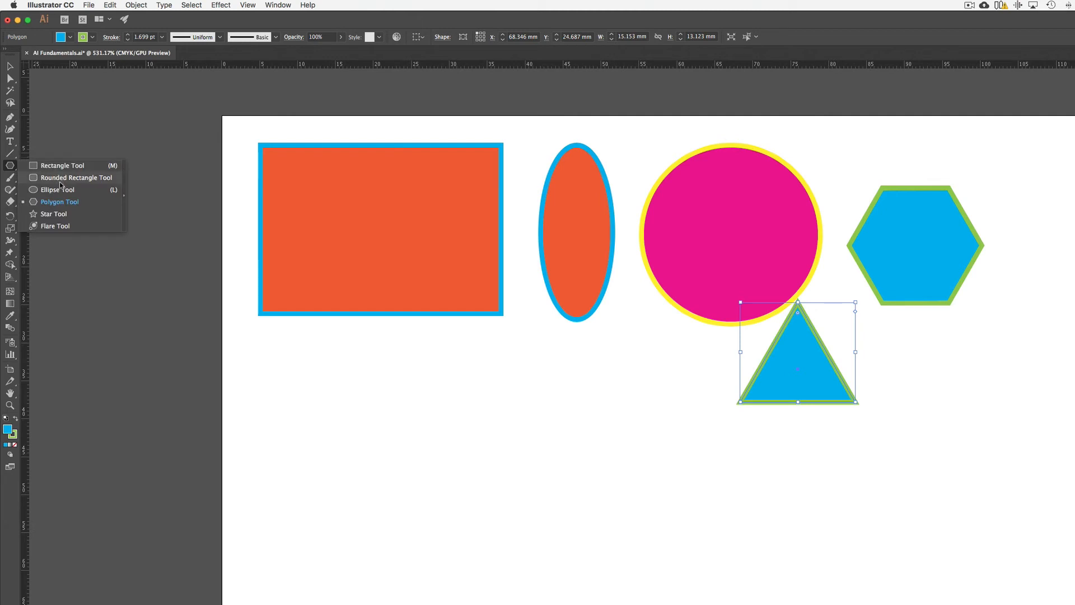
left_click(60, 215)
left_click_drag(291, 373, 337, 437)
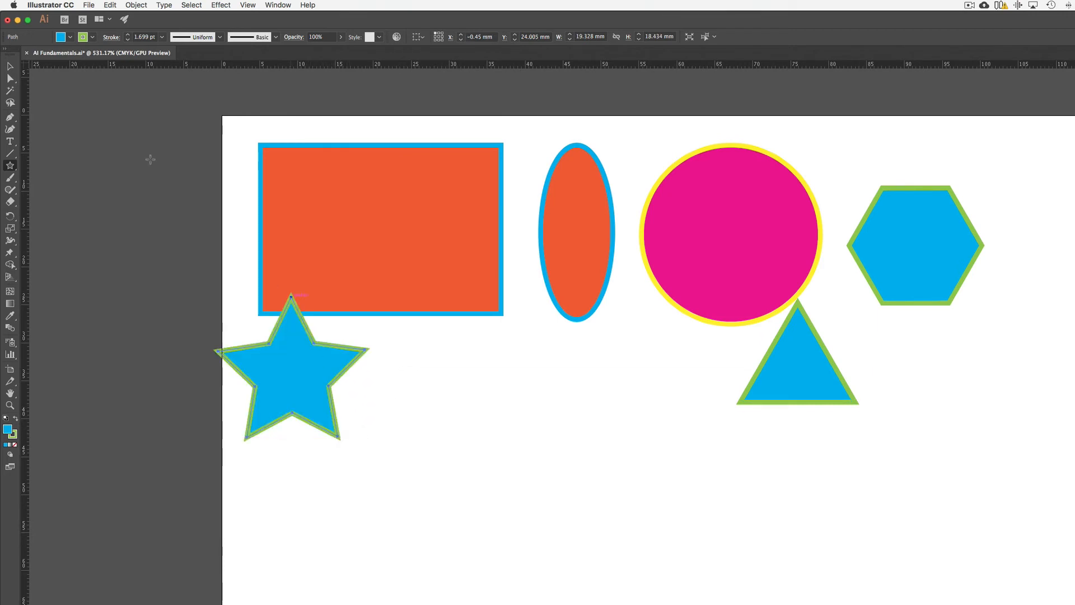
key("v")
left_click_drag(300, 368, 351, 454)
Create a 12-point star below the tall ellipse with Radius 1 of 20 mm and Radius 2 of 2 mm.
left_click(10, 165)
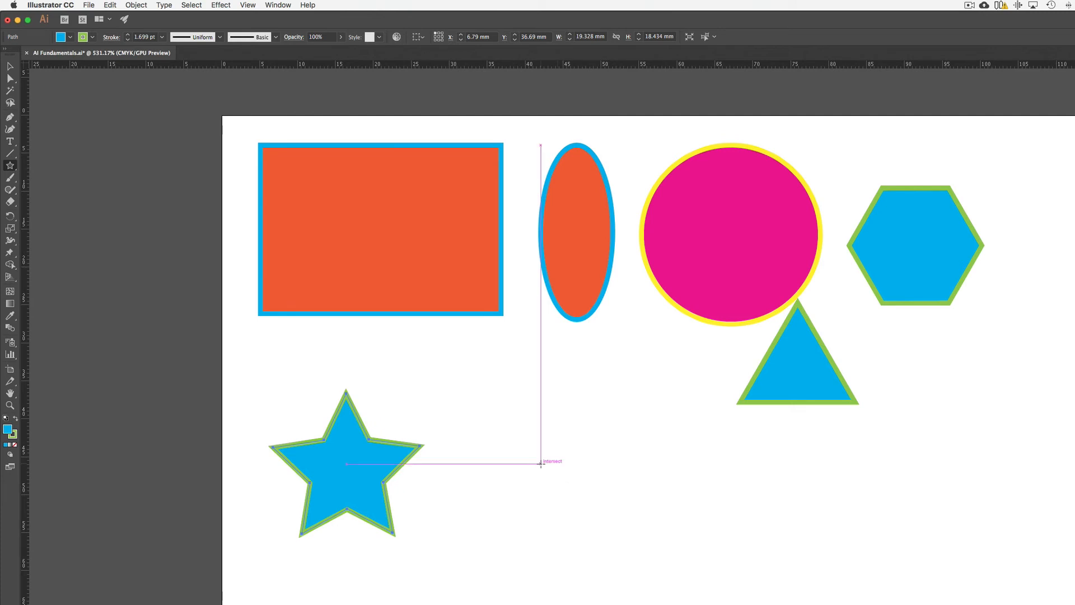
left_click(541, 464)
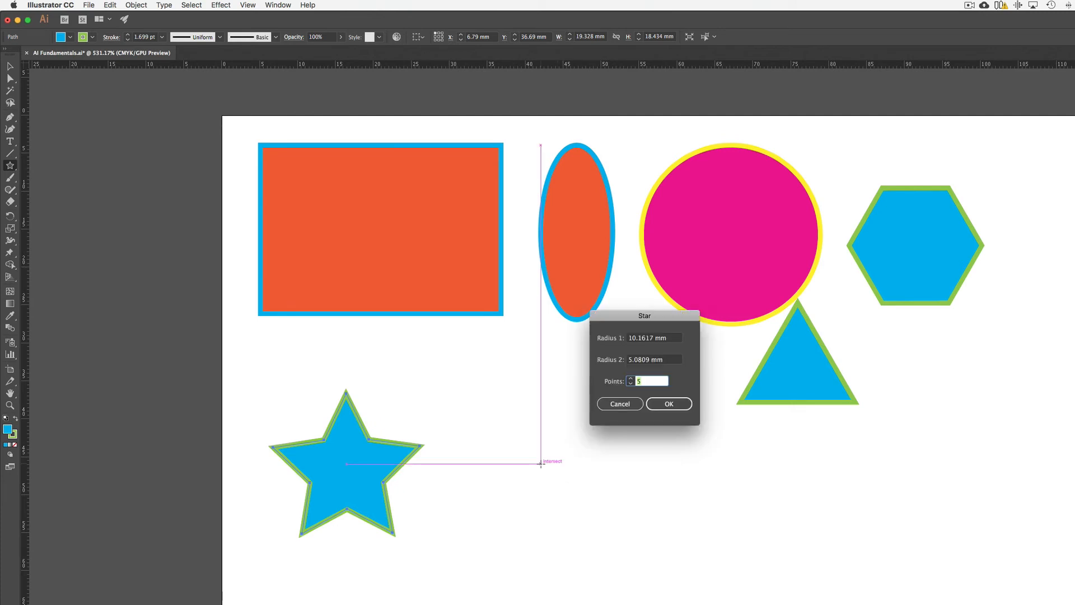
left_click(631, 379)
left_click(631, 379)
left_click_drag(655, 338, 634, 338)
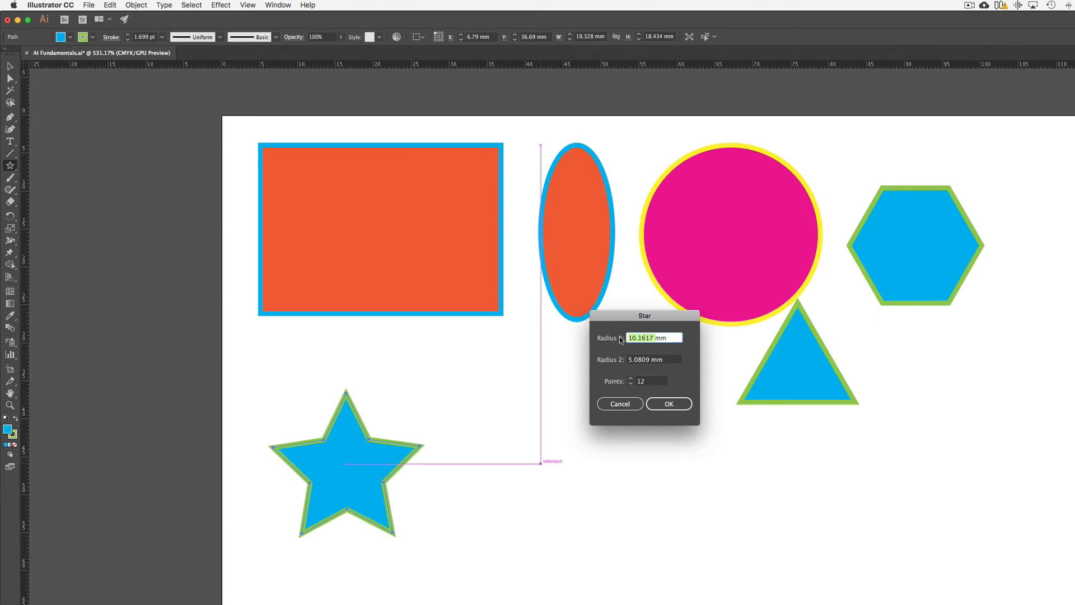
type("20")
left_click(629, 360)
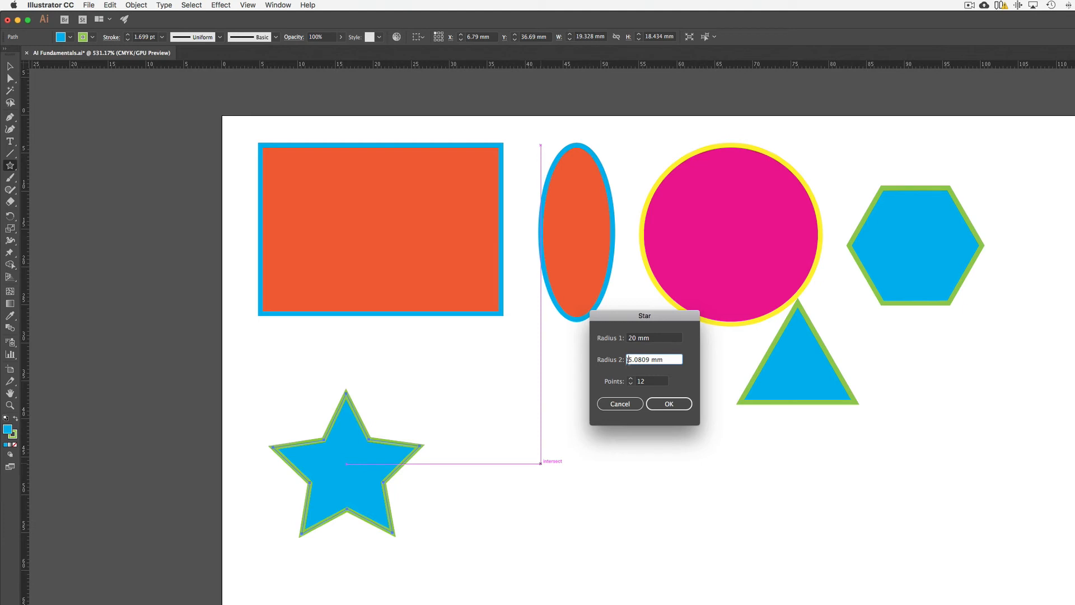
left_click_drag(628, 359, 648, 360)
type("2")
left_click(668, 403)
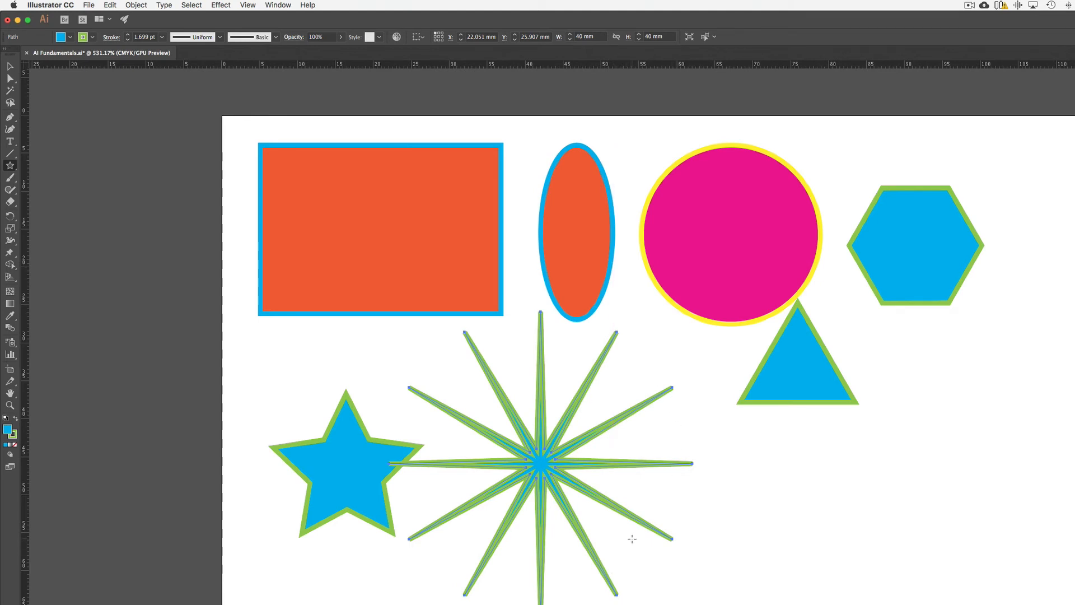
Set the 12-point star's stroke weight to 0.25 pt and reposition both stars so they no longer overlap.
key("v")
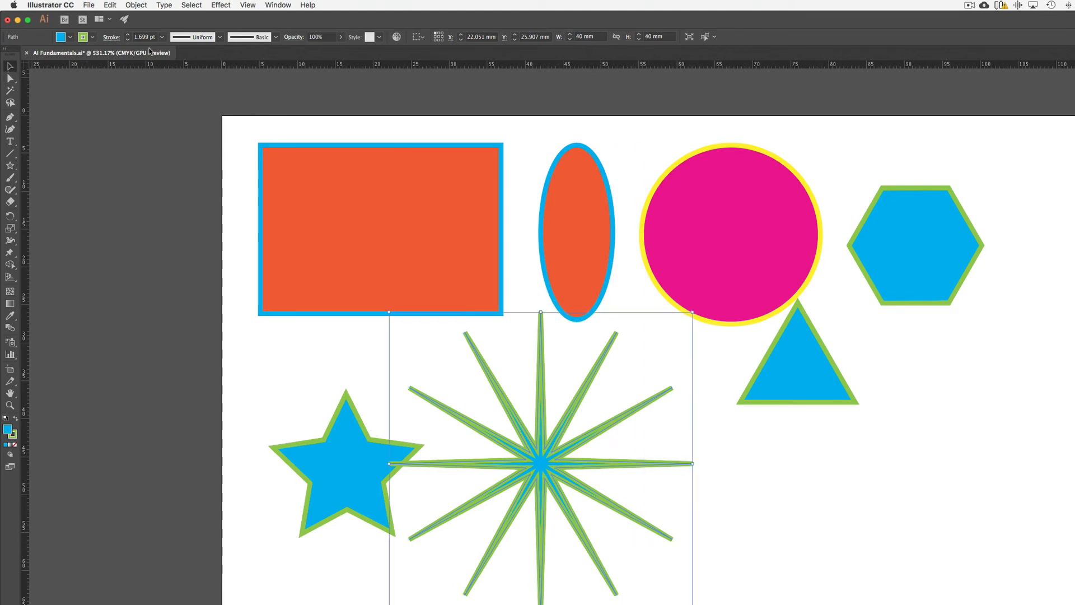
left_click(162, 37)
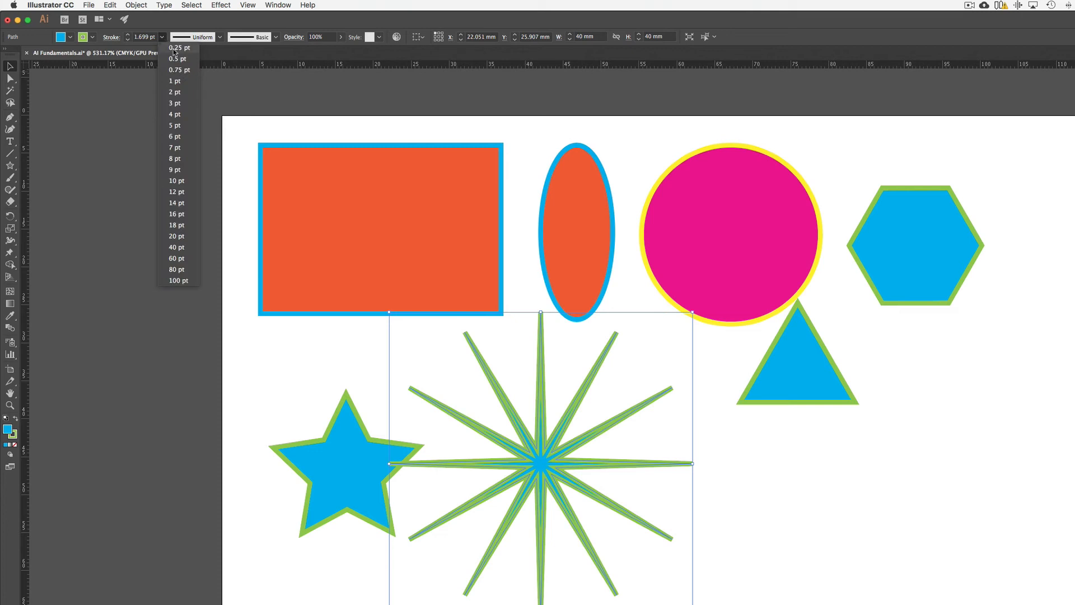
left_click(174, 48)
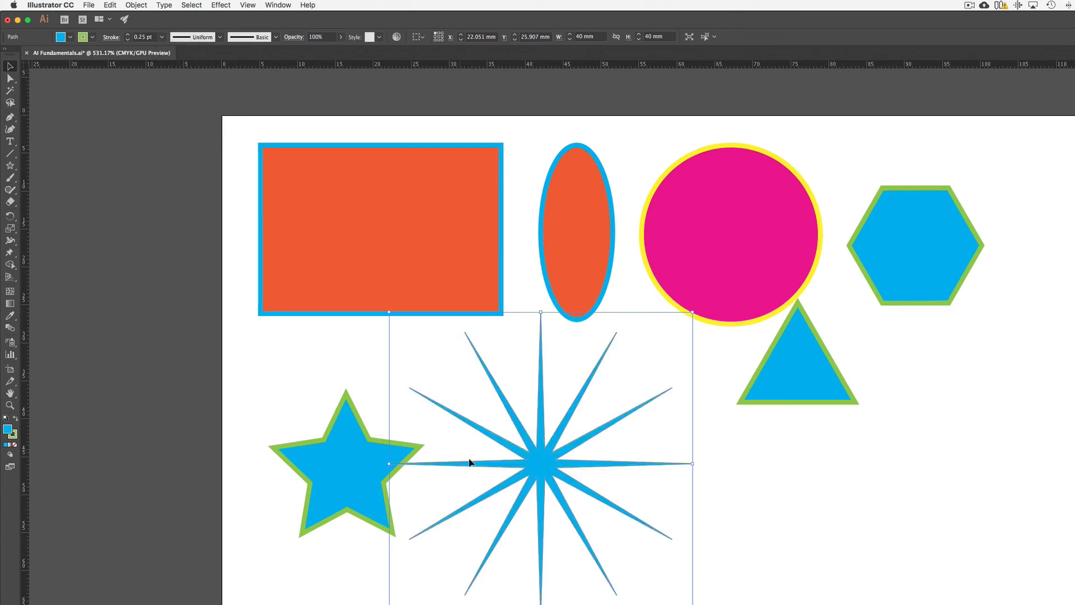
left_click_drag(537, 464, 584, 499)
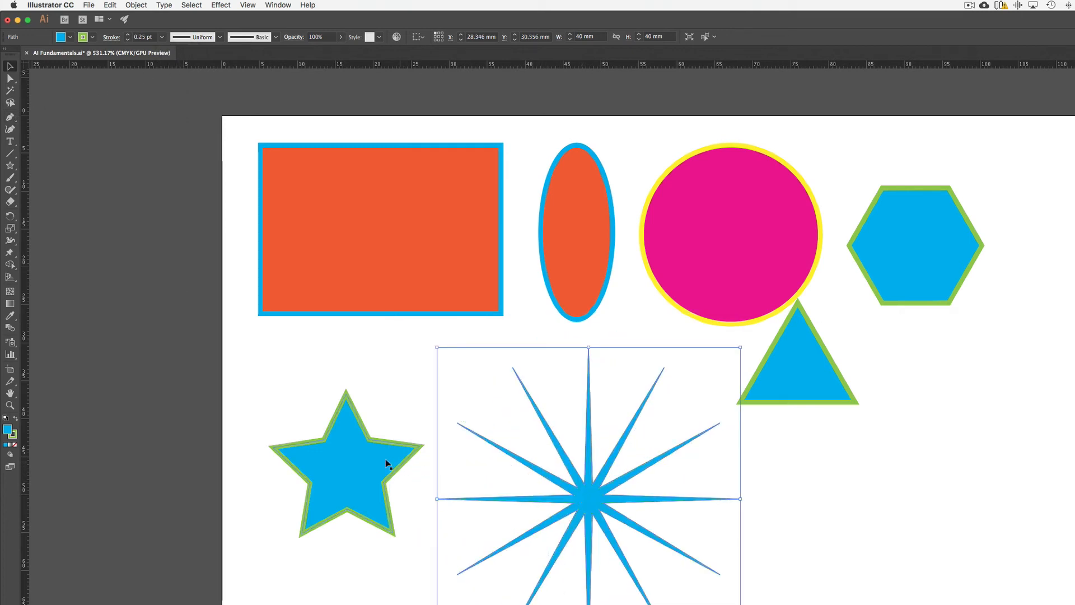
left_click_drag(365, 458, 368, 473)
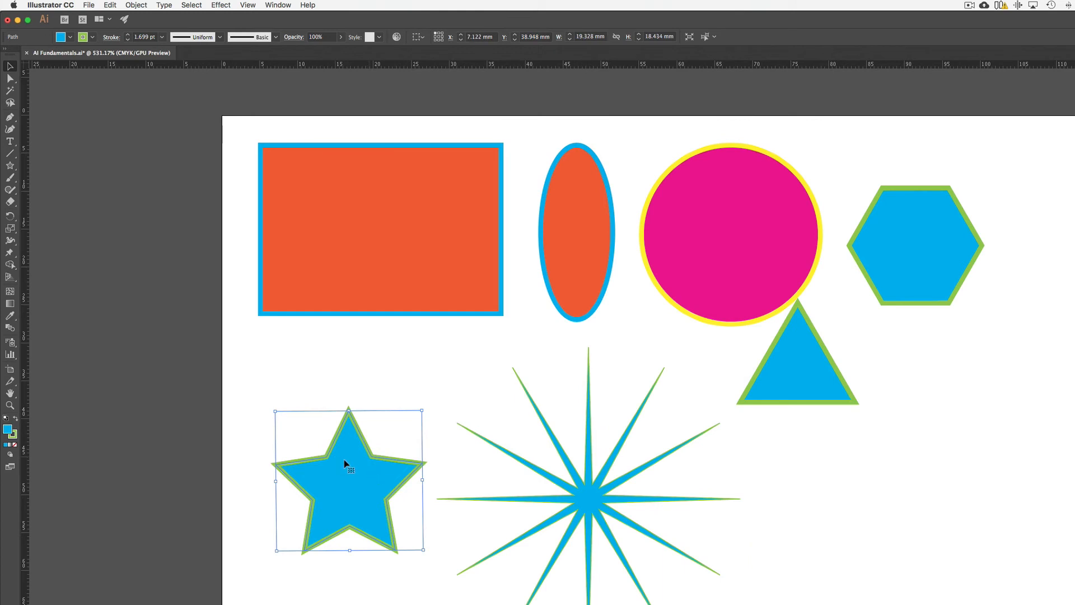
Duplicate the 12-point star twice to the right, scale the last copy down to about 23.4 mm, and move it further aside.
left_click(588, 496)
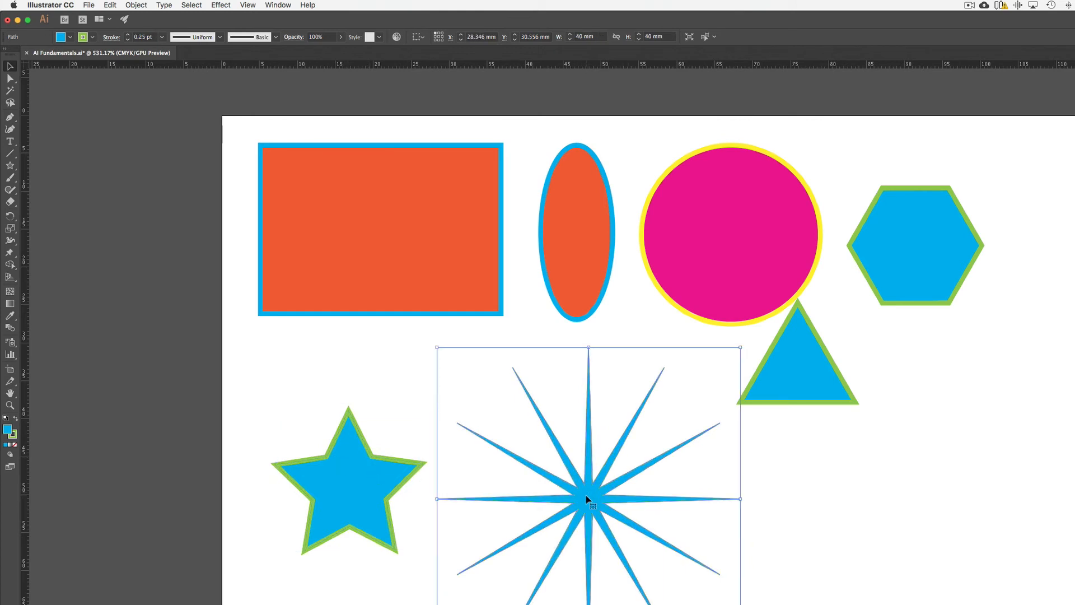
left_click_drag(587, 497, 988, 509)
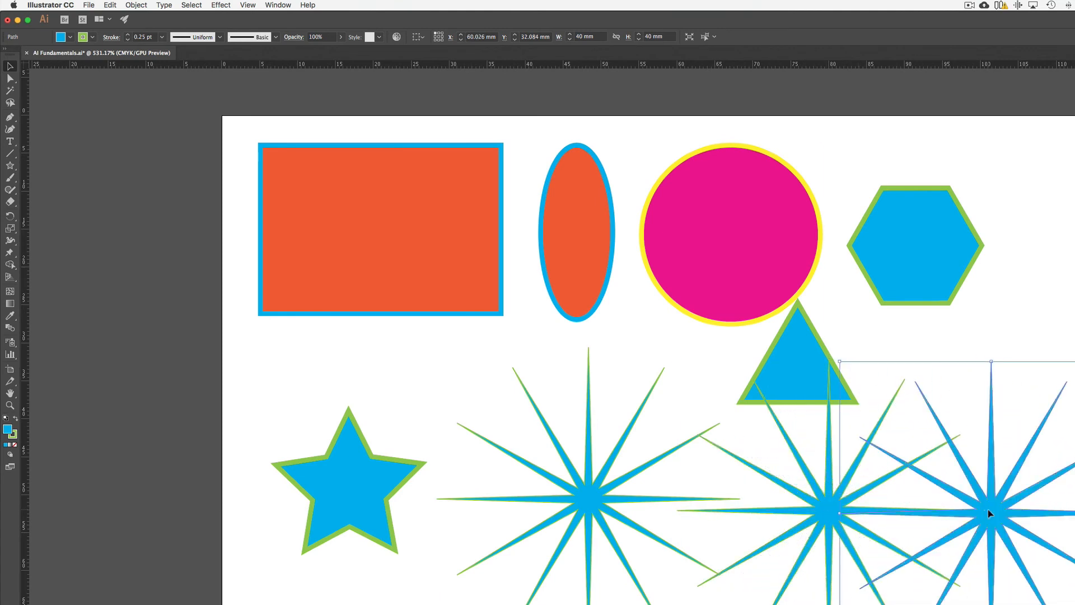
left_click_drag(840, 363, 964, 486)
left_click_drag(1050, 582, 1038, 488)
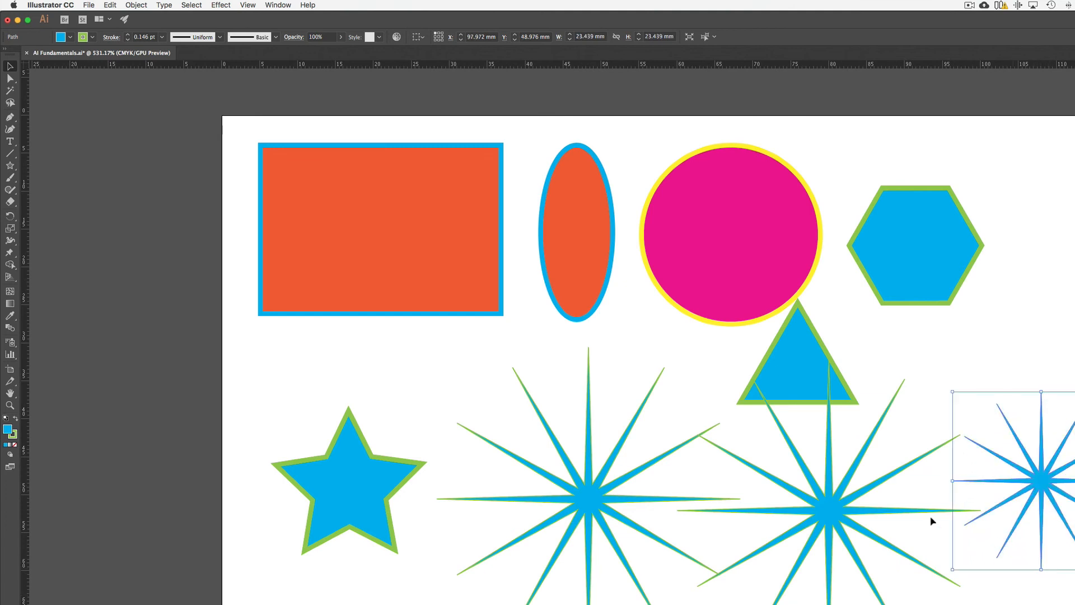
Scale the middle 12-point star down to 20 mm wide and move it beside the smaller copy.
left_click(848, 532)
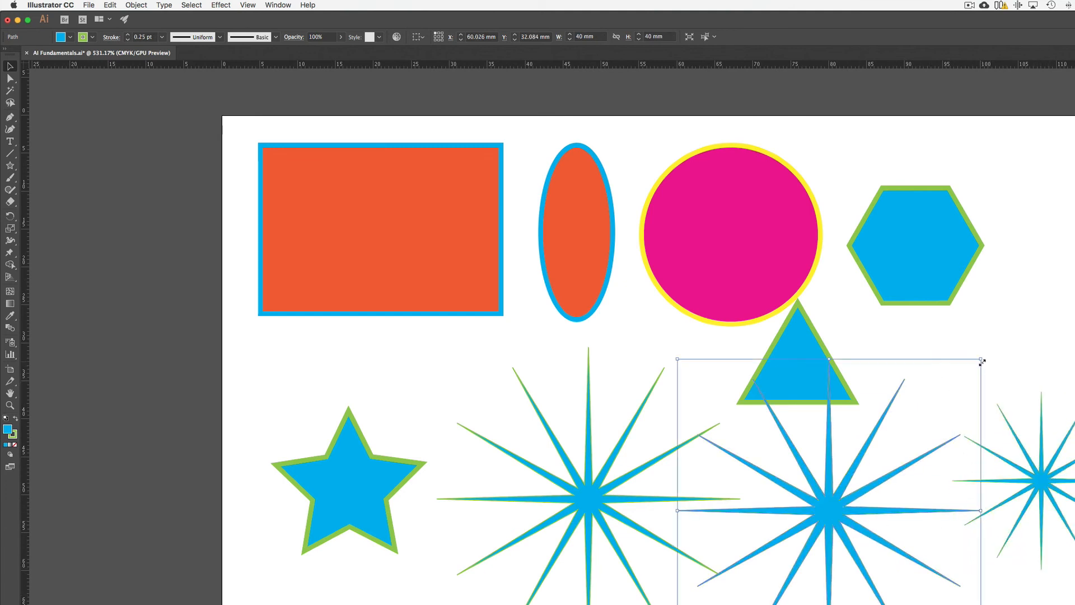
left_click_drag(980, 359, 828, 510)
left_click_drag(791, 574, 934, 543)
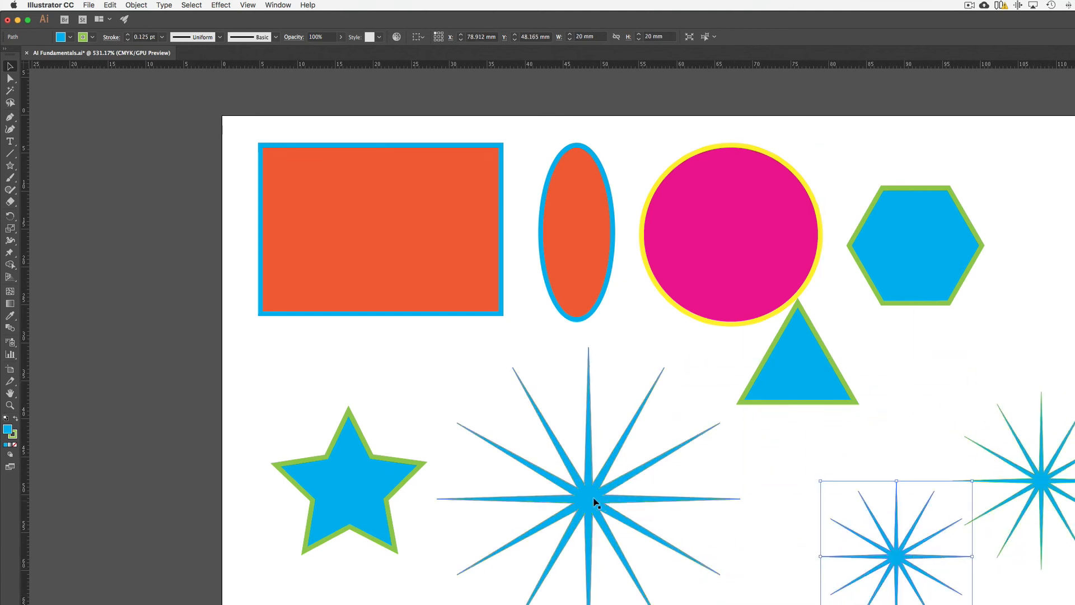
Scale down the remaining large 12-point star and arrange all three spiky stars in a loose row below the triangle.
left_click_drag(587, 498, 668, 549)
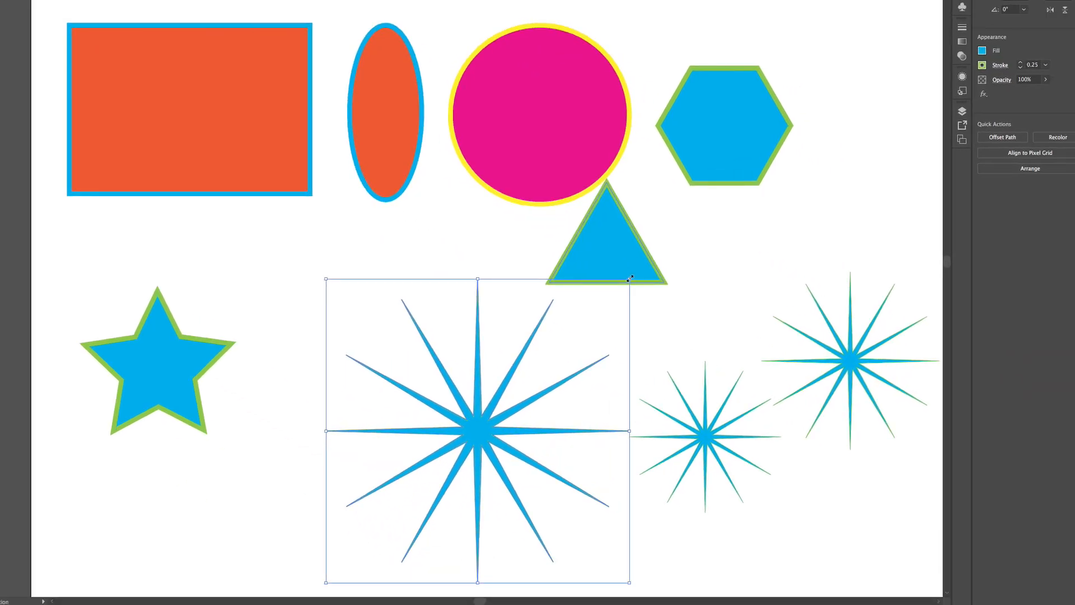
left_click_drag(629, 278, 514, 394)
left_click_drag(418, 485, 564, 415)
left_click_drag(860, 366, 843, 387)
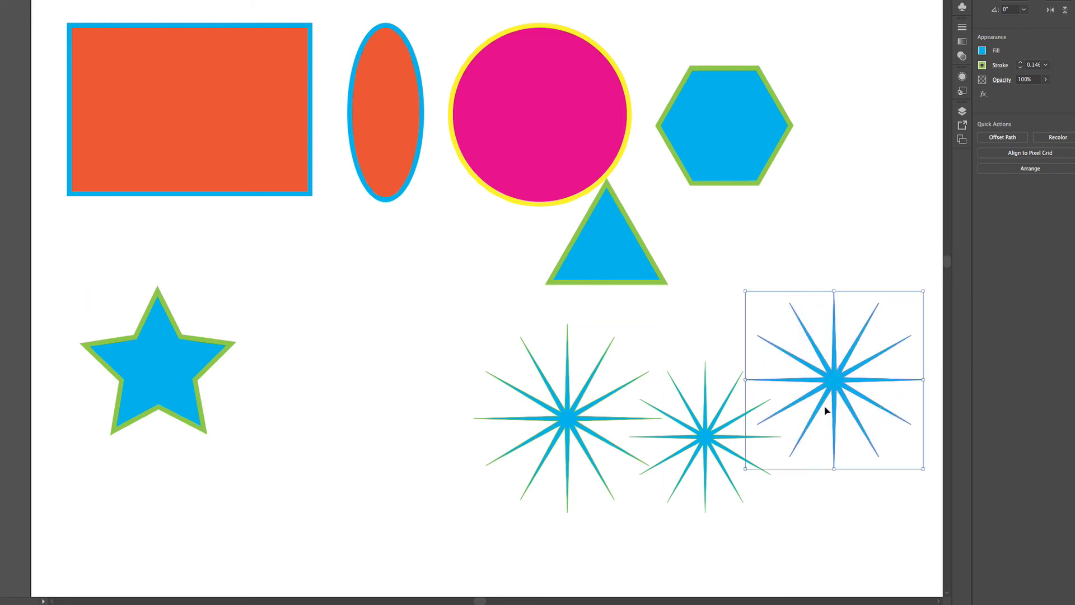
Select the three 12-point stars together and group them.
left_click_drag(400, 361, 881, 514)
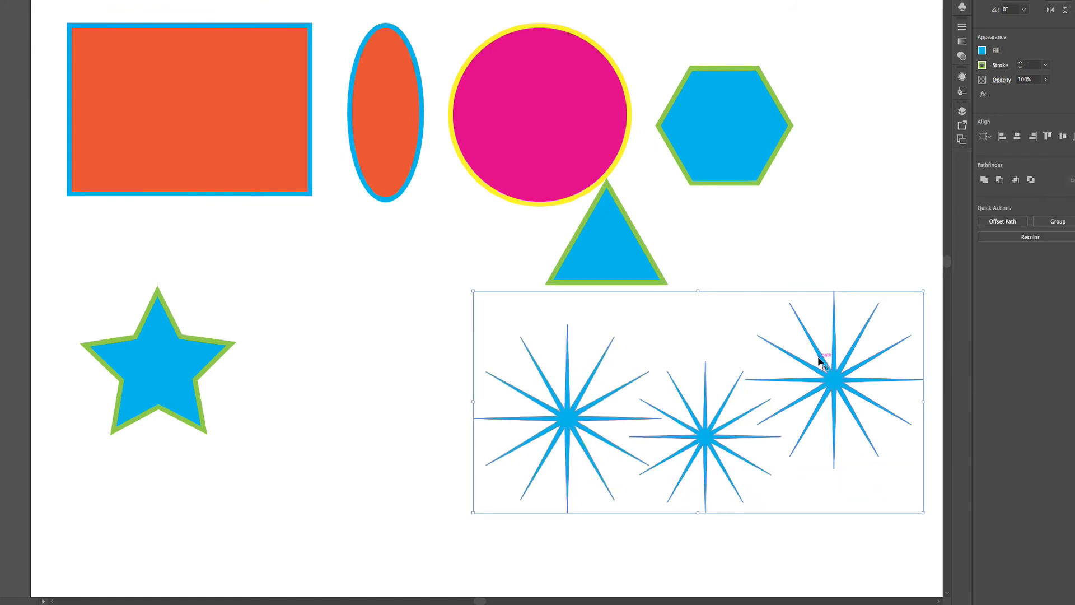
left_click(399, 401)
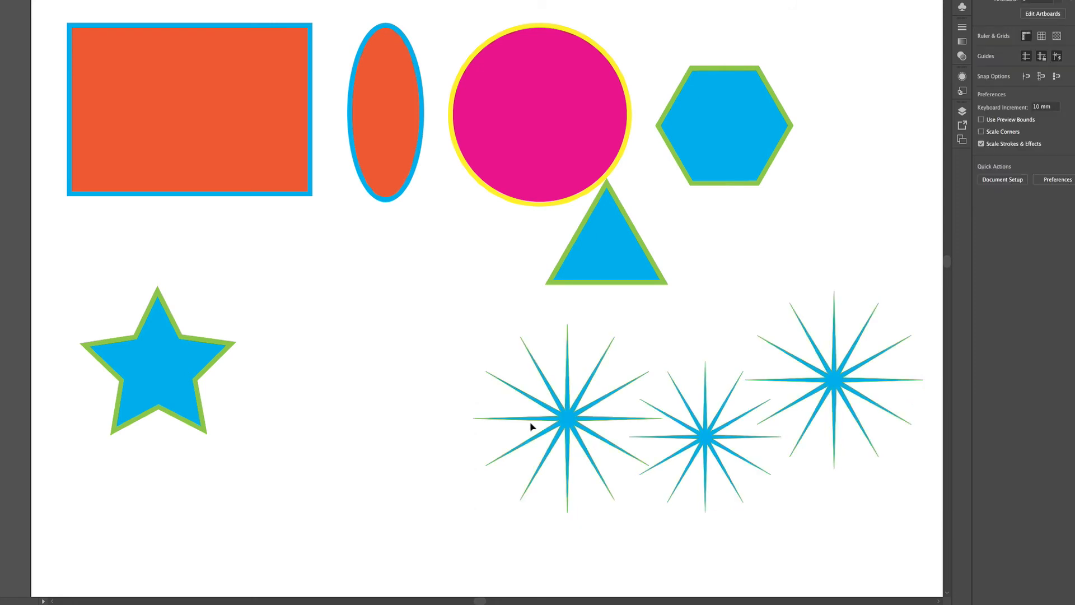
left_click(567, 419)
left_click(707, 438, "shift")
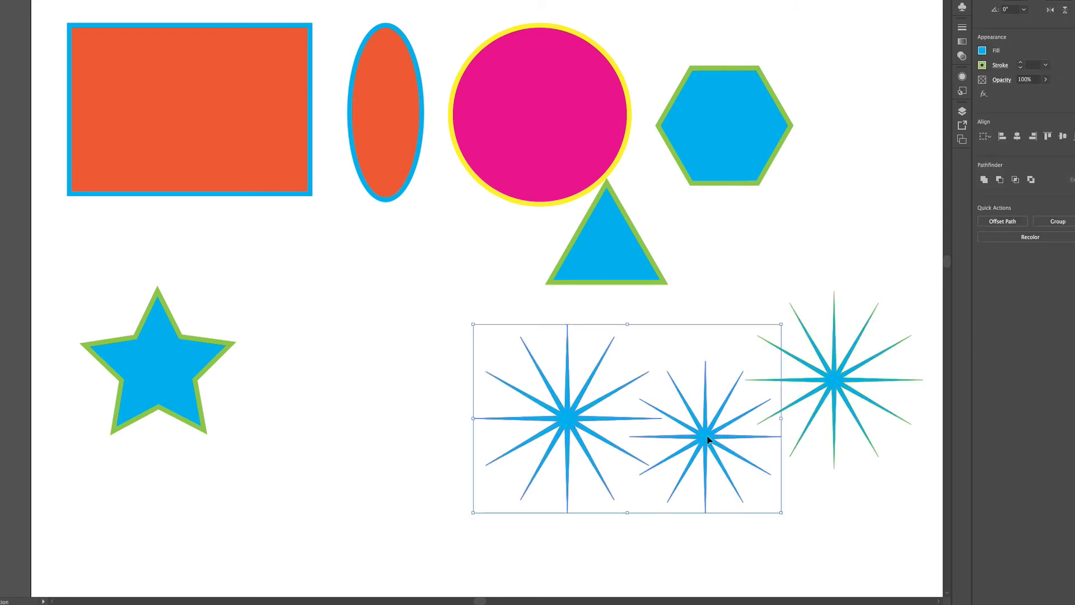
left_click(838, 381, "shift")
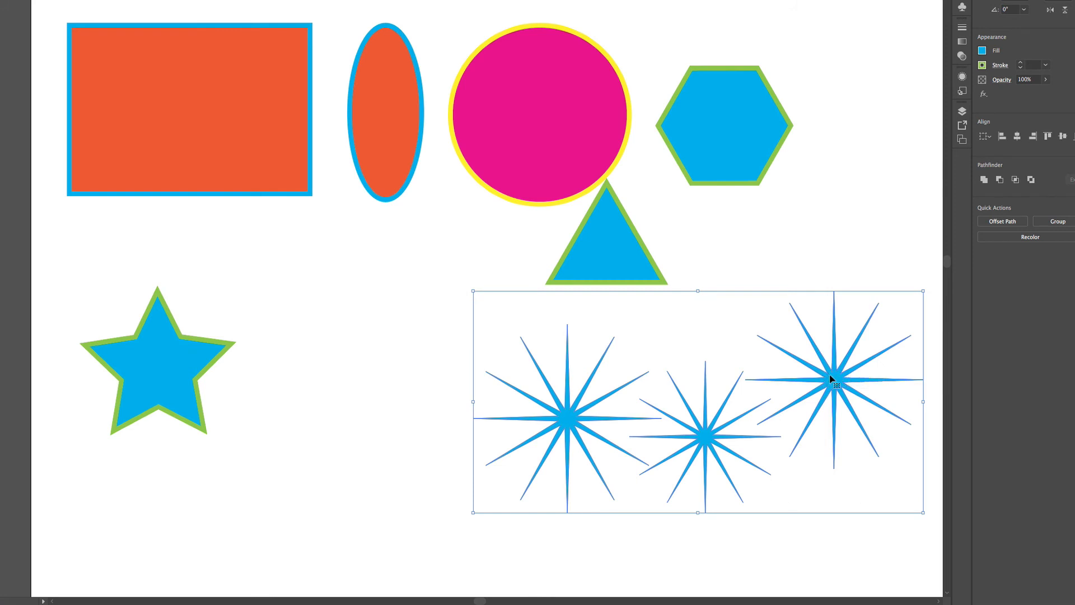
right_click(830, 378)
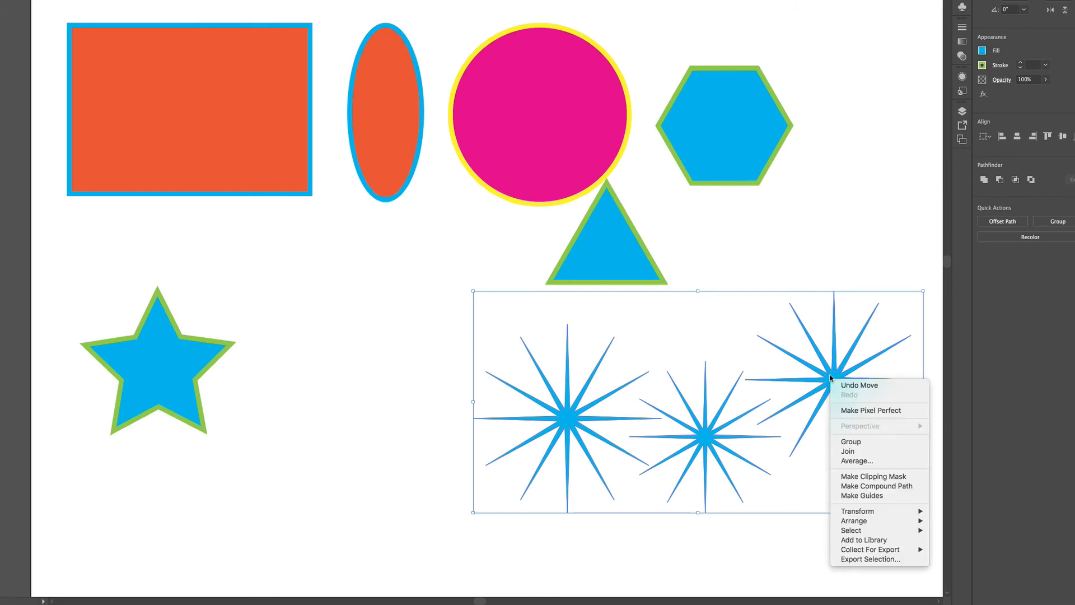
left_click(845, 442)
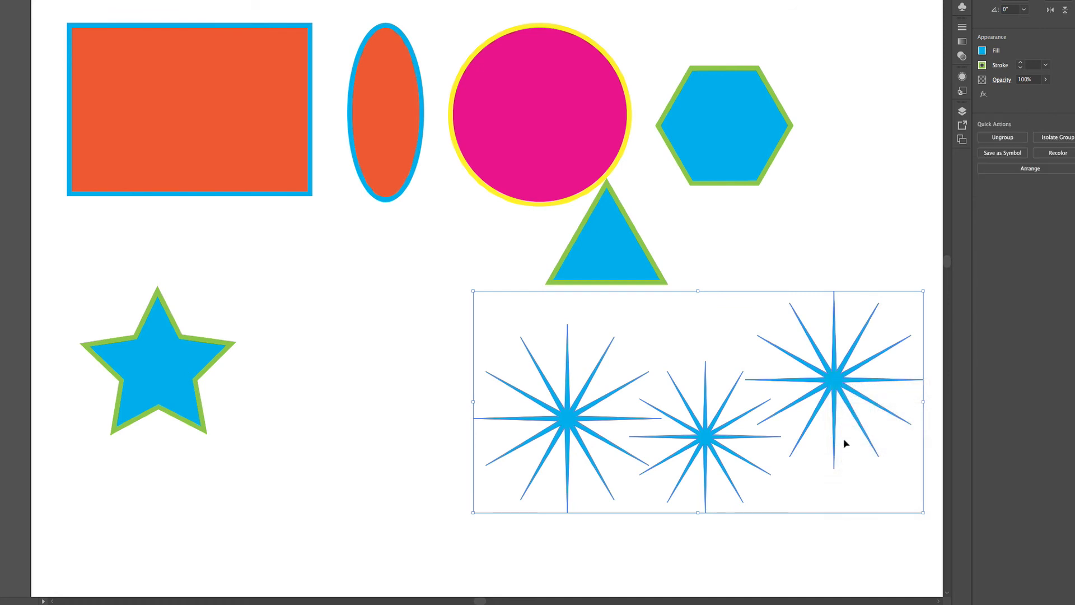
Scale the star group down proportionally to roughly half size and reposition it below the triangle.
left_click(335, 324)
left_click_drag(570, 420, 428, 447)
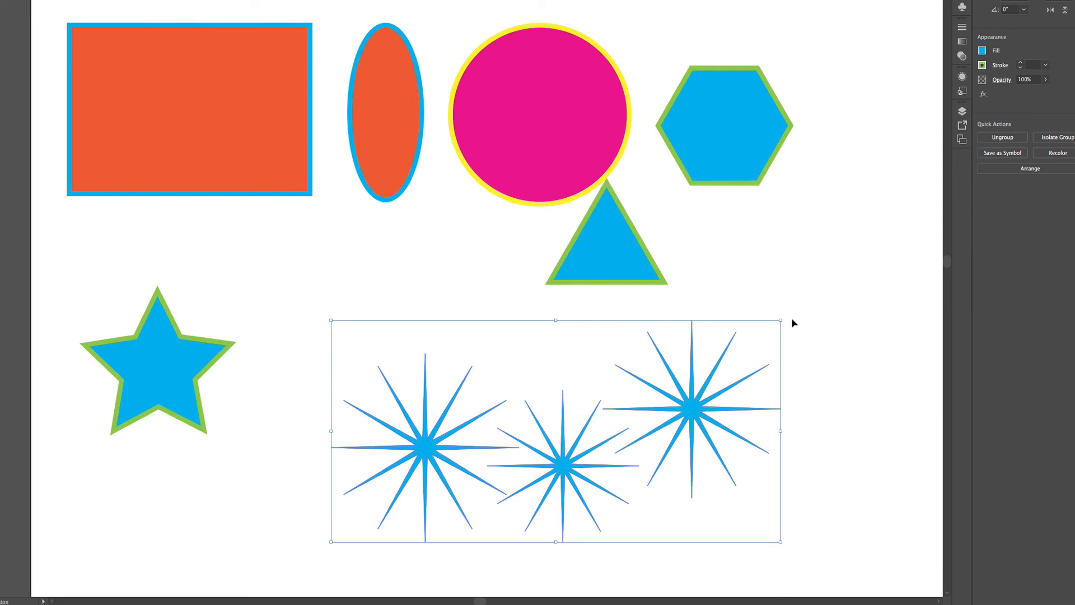
left_click_drag(781, 319, 578, 420)
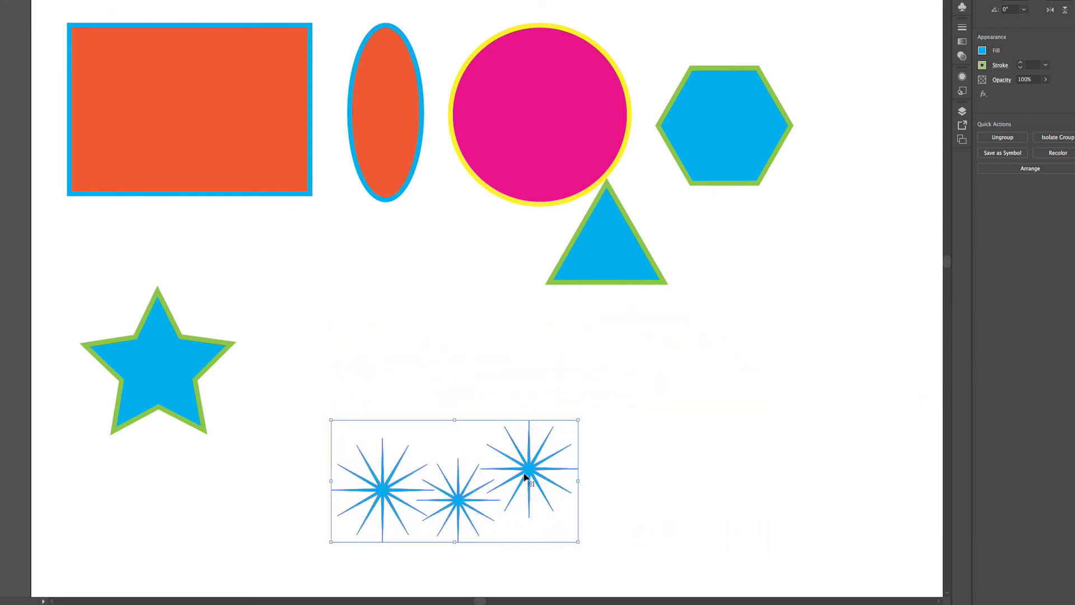
left_click_drag(552, 468, 670, 391)
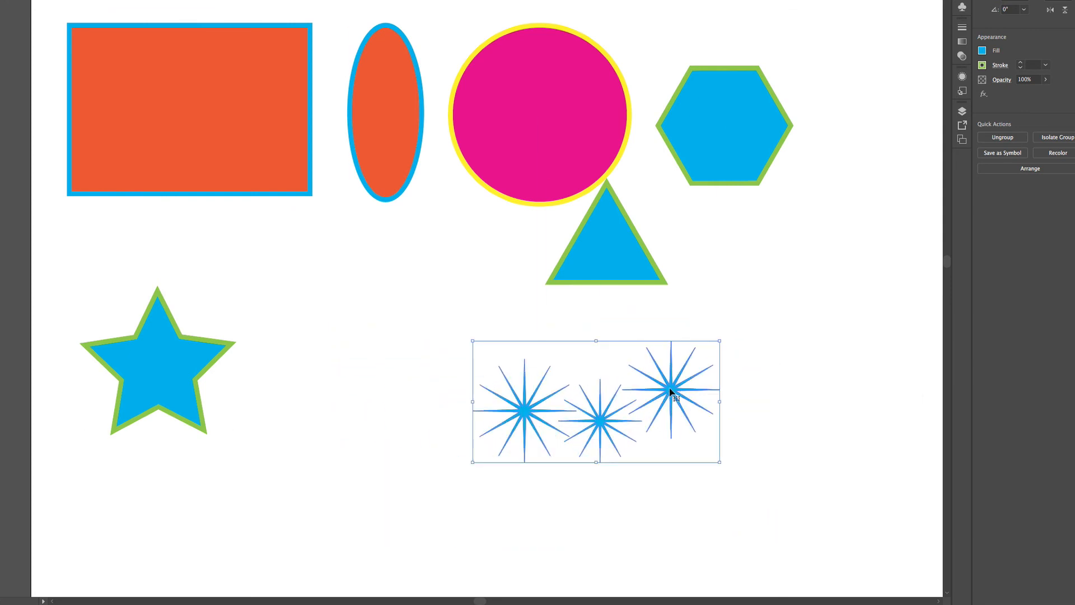
Place the star group over the orange rectangle, and return it to the empty area beside the five-pointed star.
right_click(670, 391)
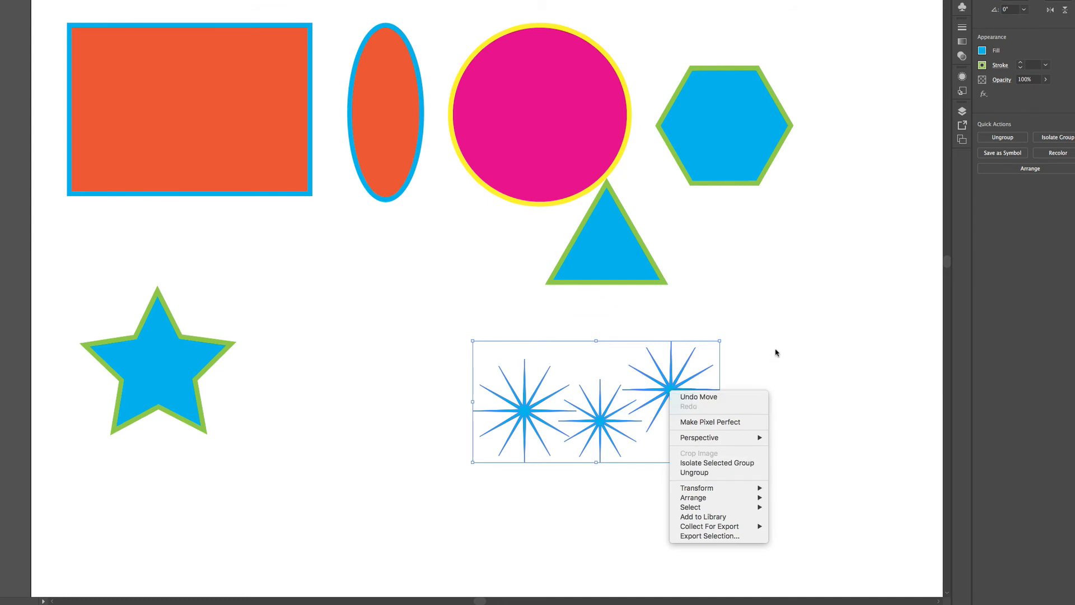
left_click(762, 357)
left_click_drag(676, 391, 585, 415)
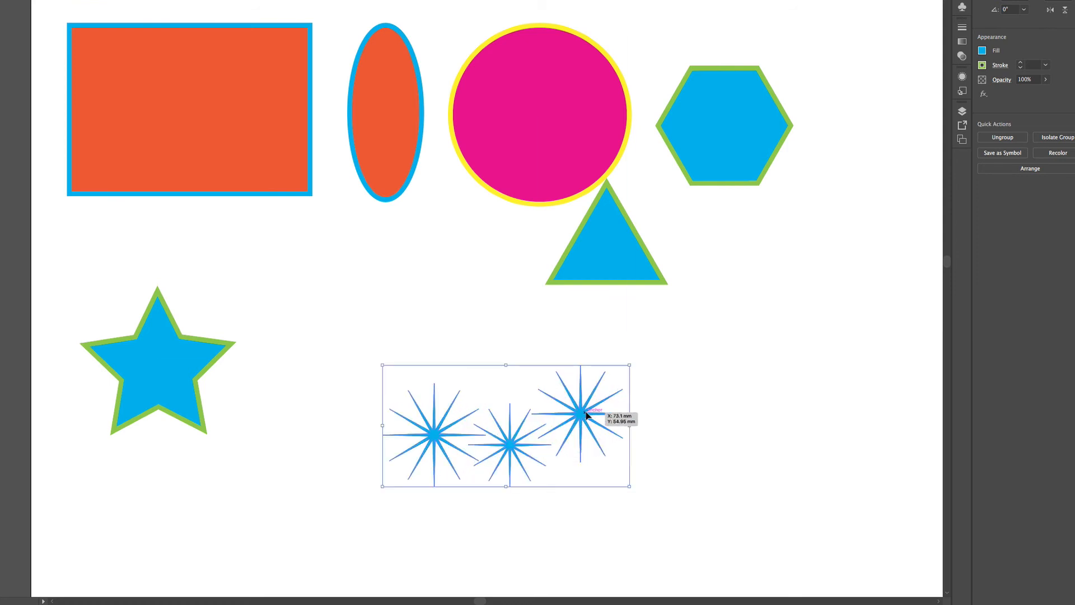
left_click_drag(586, 415, 262, 112)
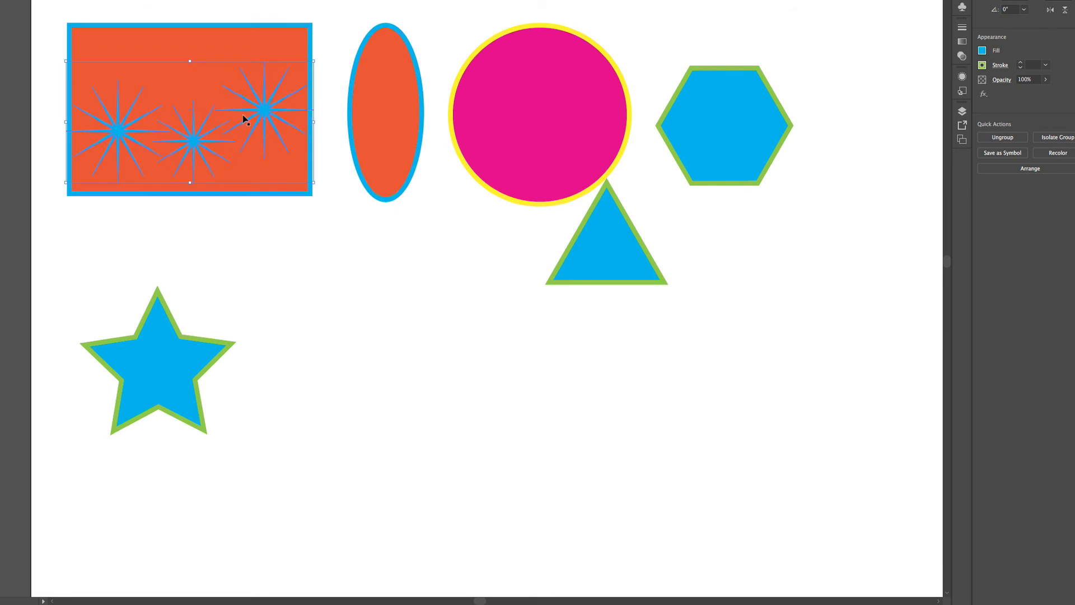
left_click_drag(261, 111, 471, 345)
Move the orange rectangle so it overlaps the five-pointed star and the star group, and bring it to the front.
left_click(260, 111)
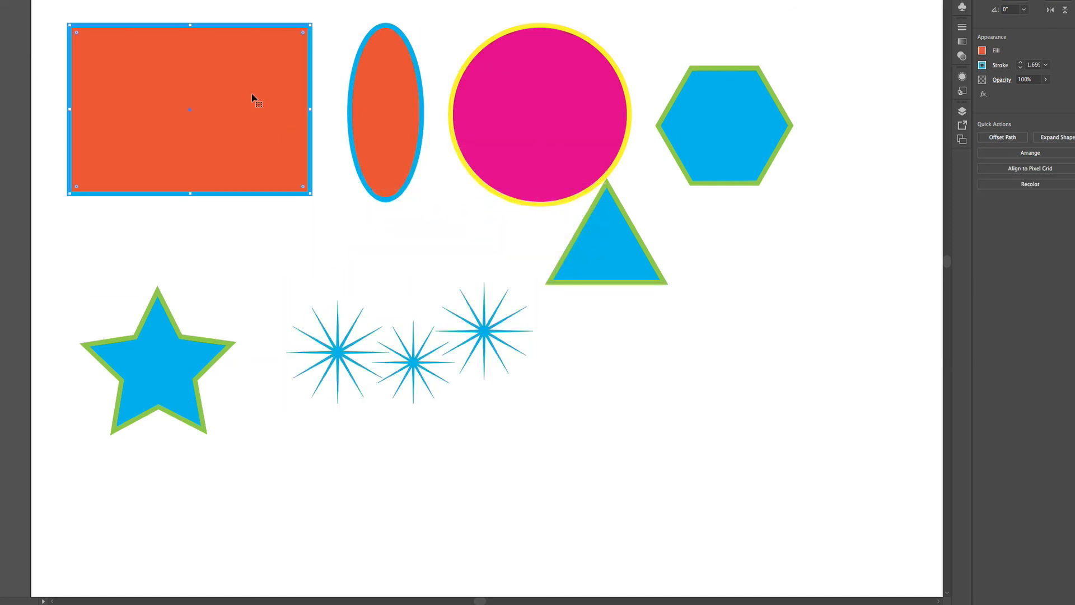
left_click_drag(253, 98, 325, 266)
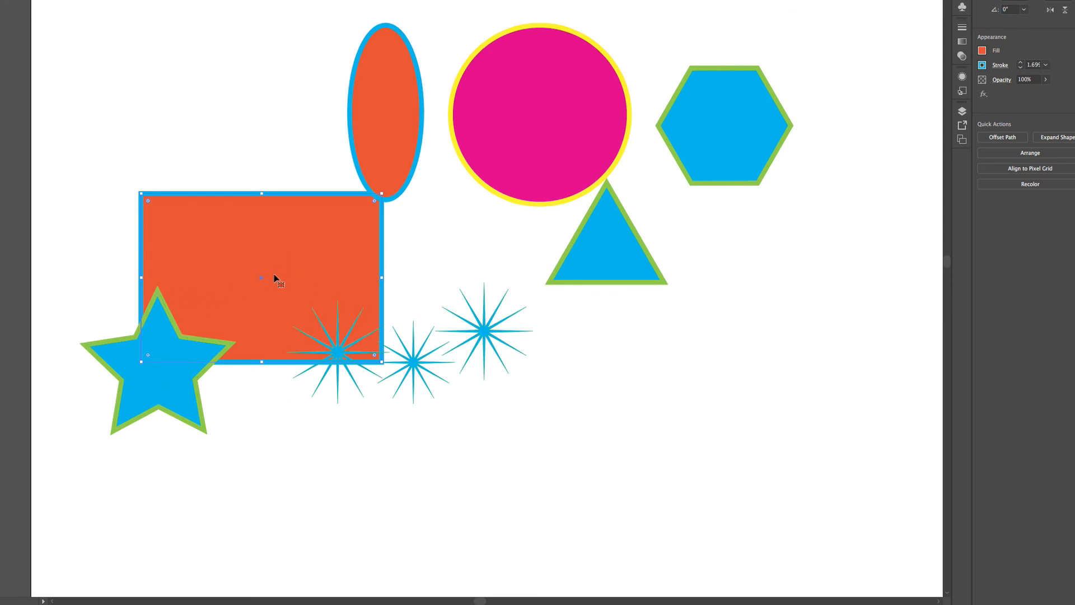
right_click(297, 252)
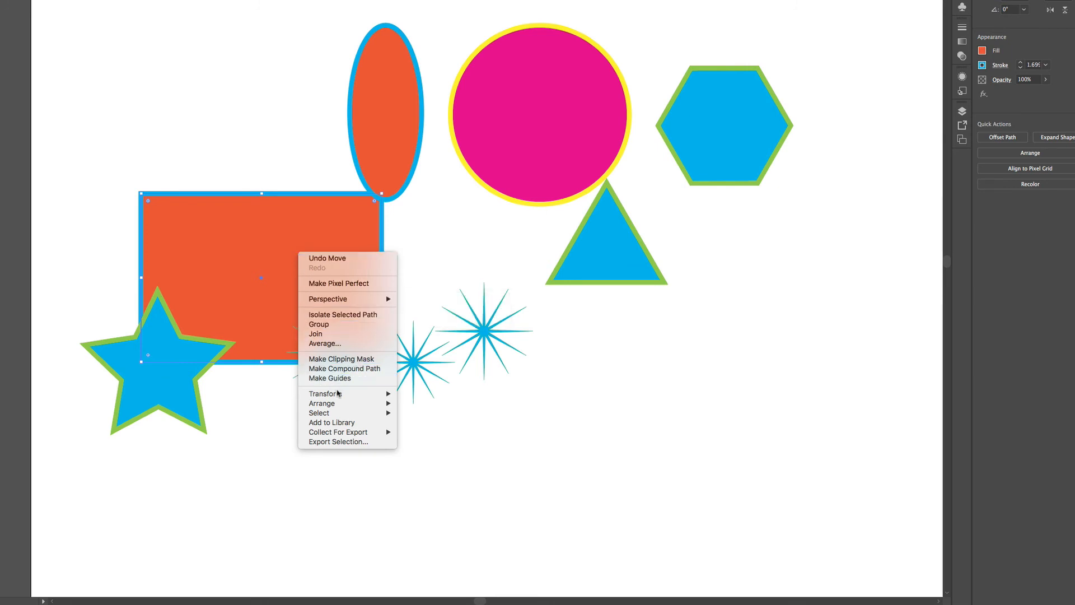
mouse_move(340, 405)
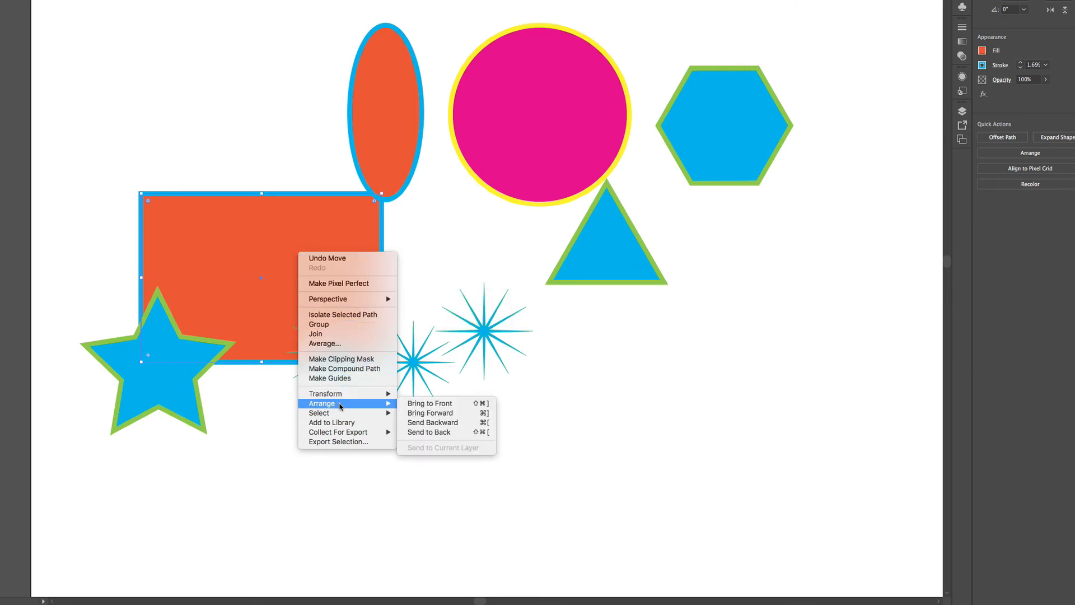
left_click(424, 404)
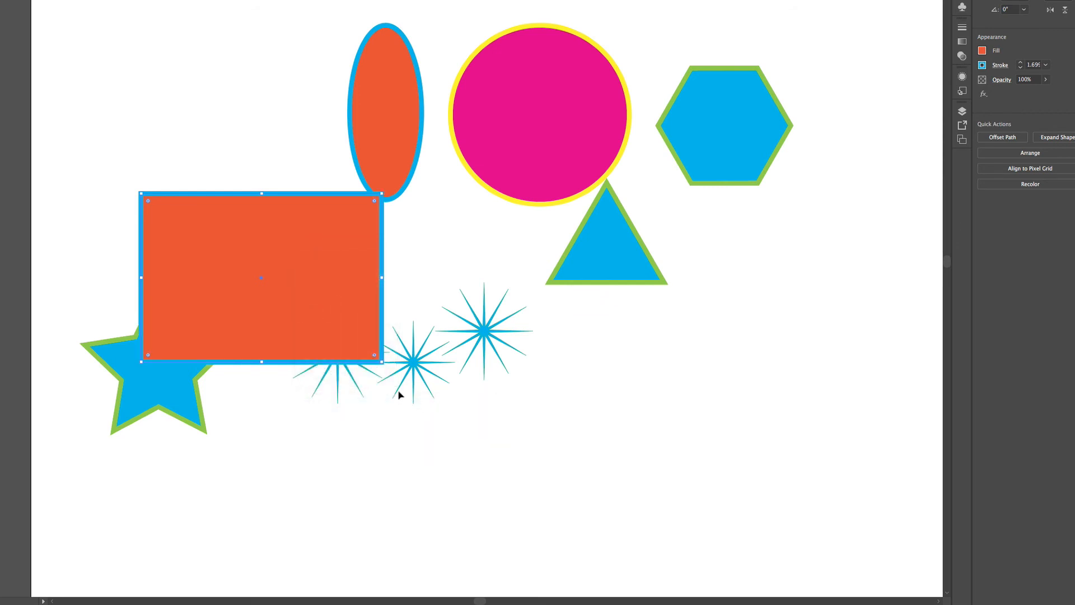
Send the orange rectangle backward one level, behind the star group.
right_click(303, 258)
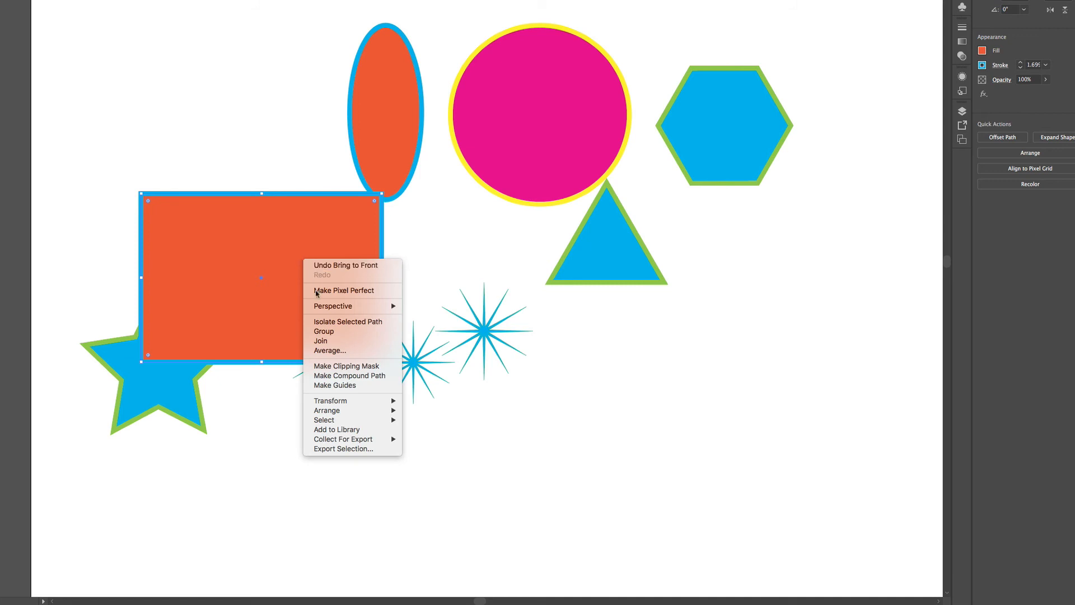
mouse_move(323, 414)
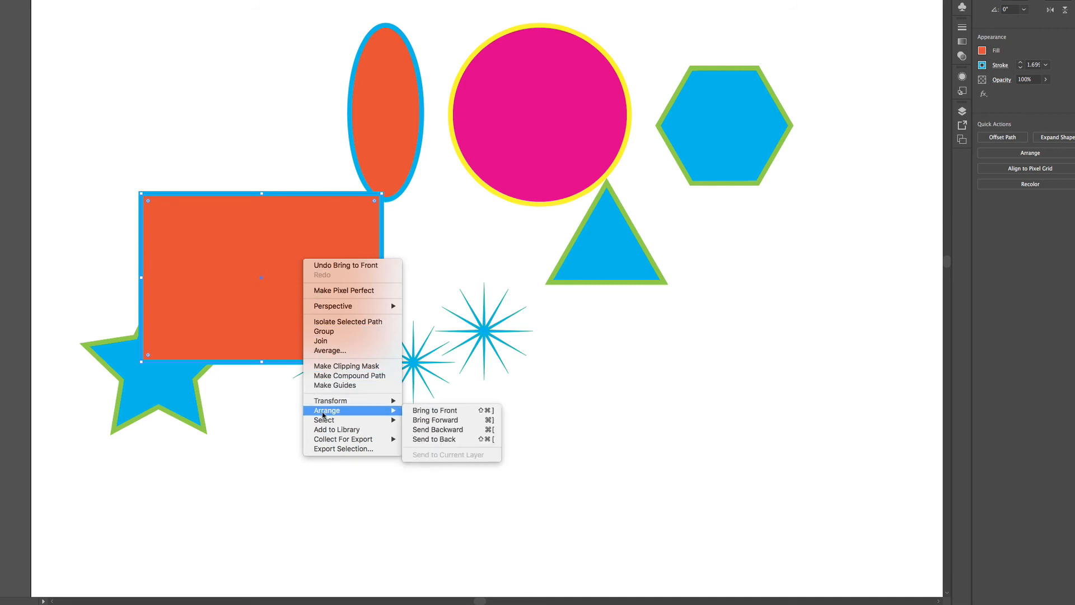
left_click(437, 430)
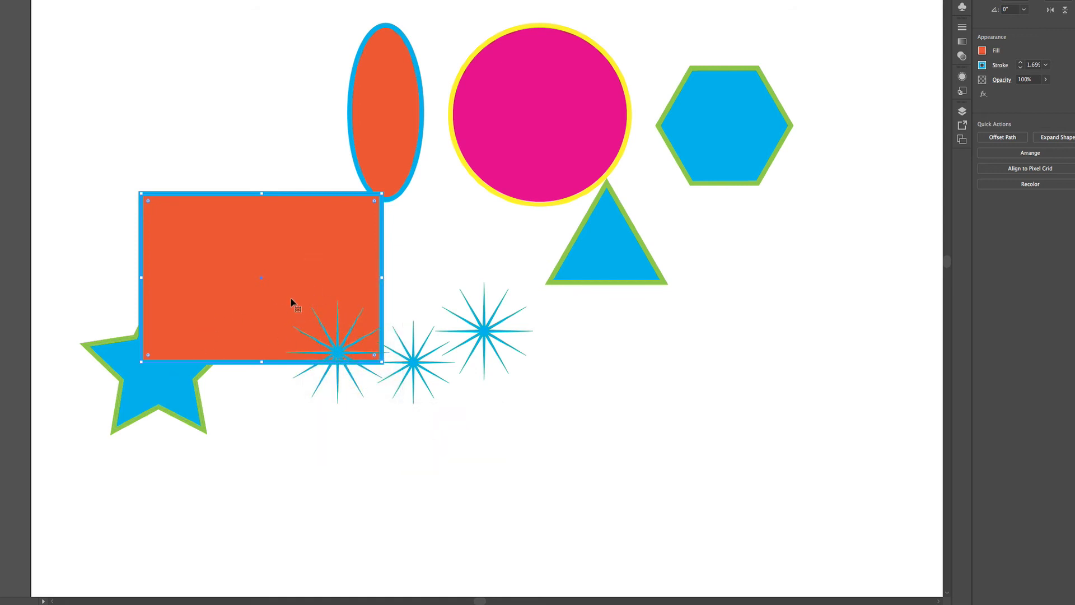
Bring the orange rectangle forward one level and move it back beside the tall ellipse.
right_click(296, 275)
mouse_move(343, 429)
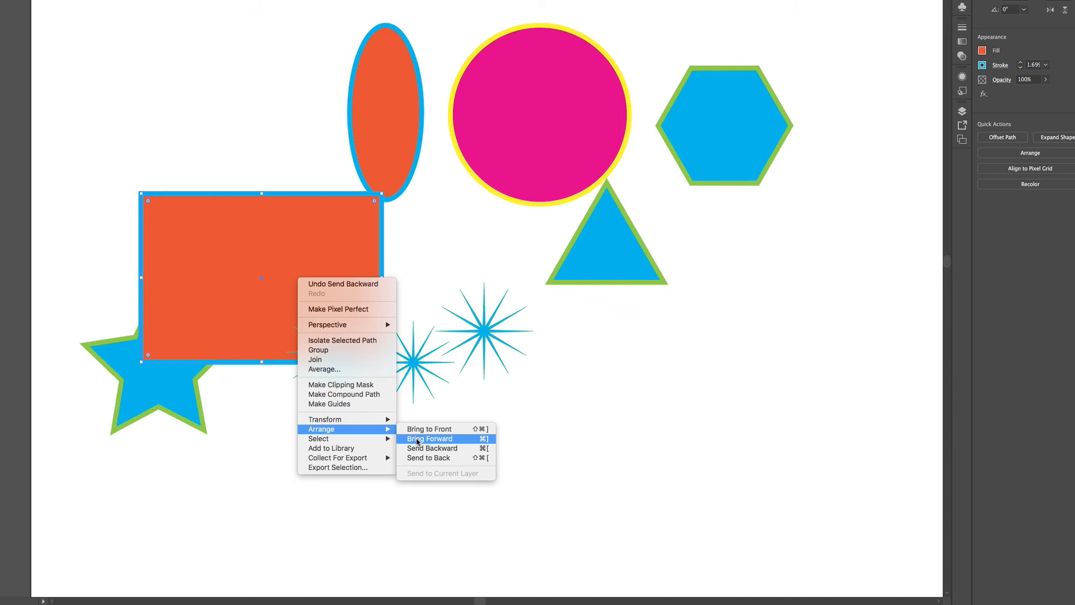
left_click(417, 441)
left_click_drag(230, 219, 172, 59)
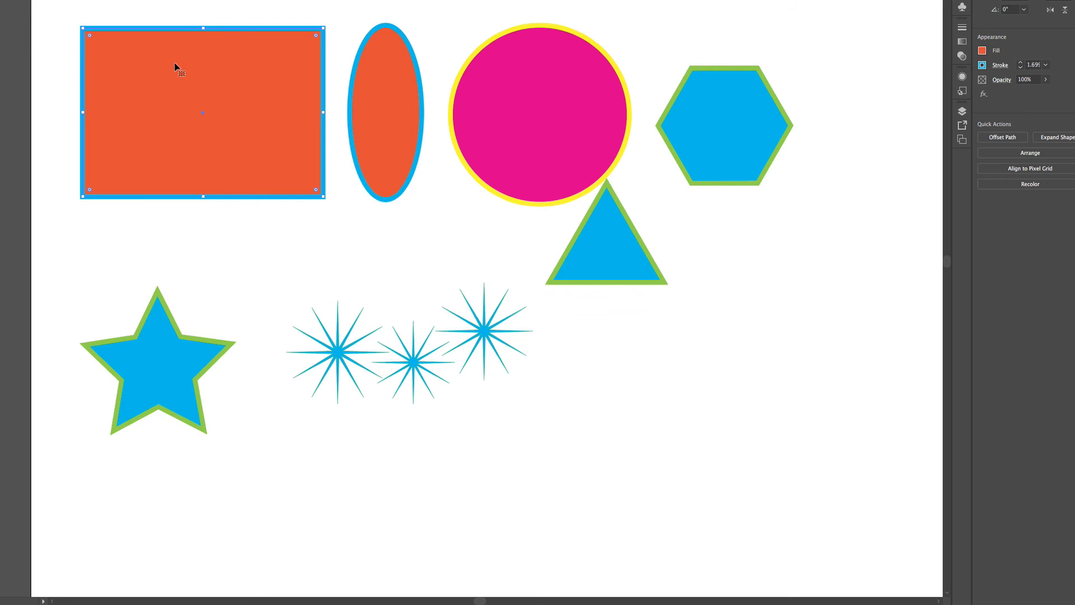
Undock the Layers panel, expand Layer 1 and enlarge the panel to show all its objects and full names.
left_click(962, 113)
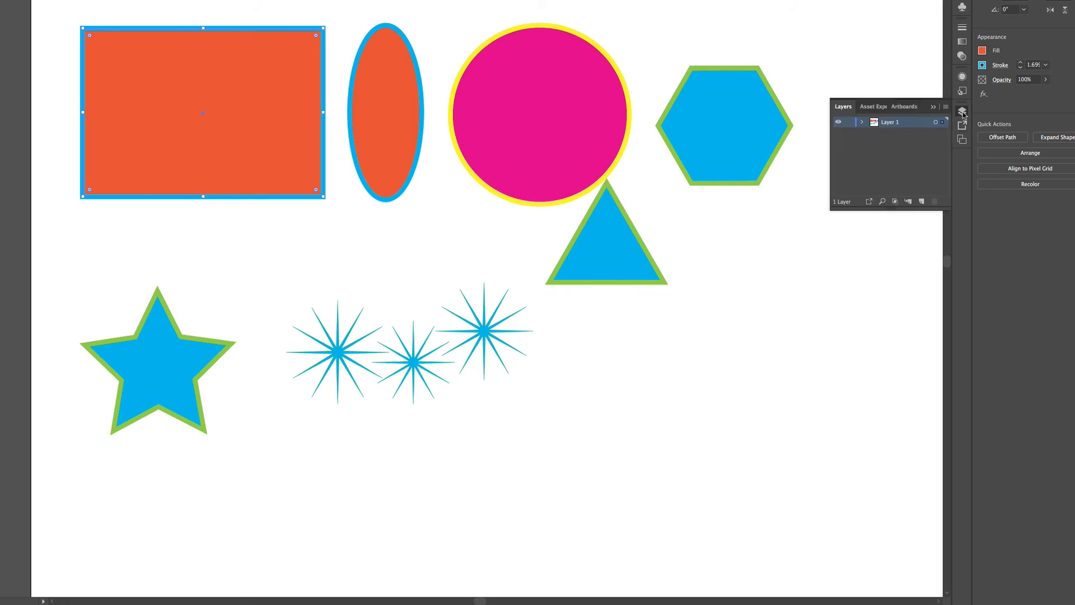
left_click_drag(842, 106, 674, 21)
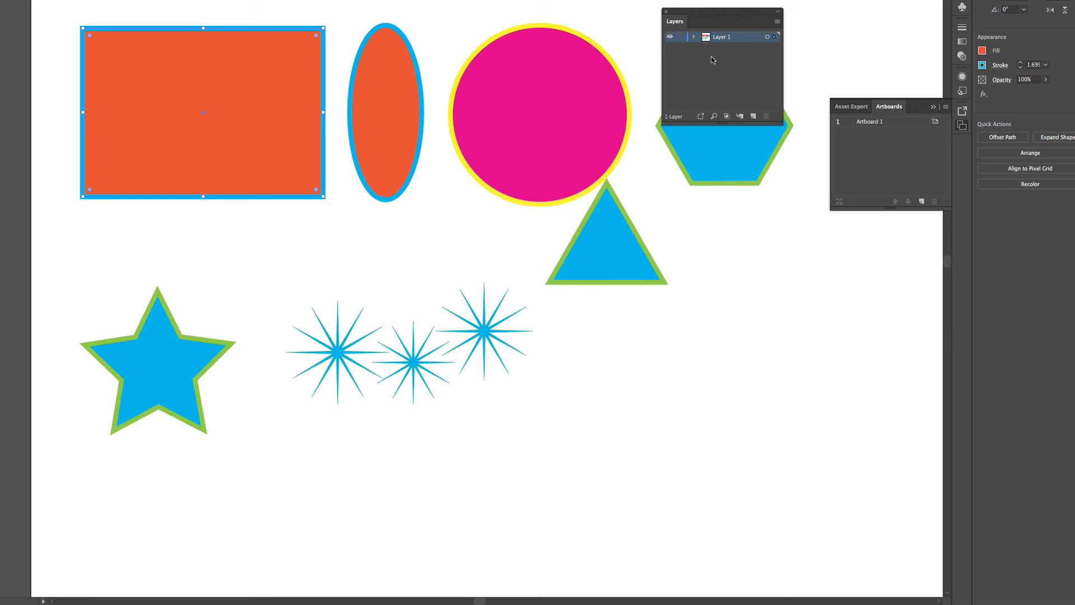
left_click(694, 36)
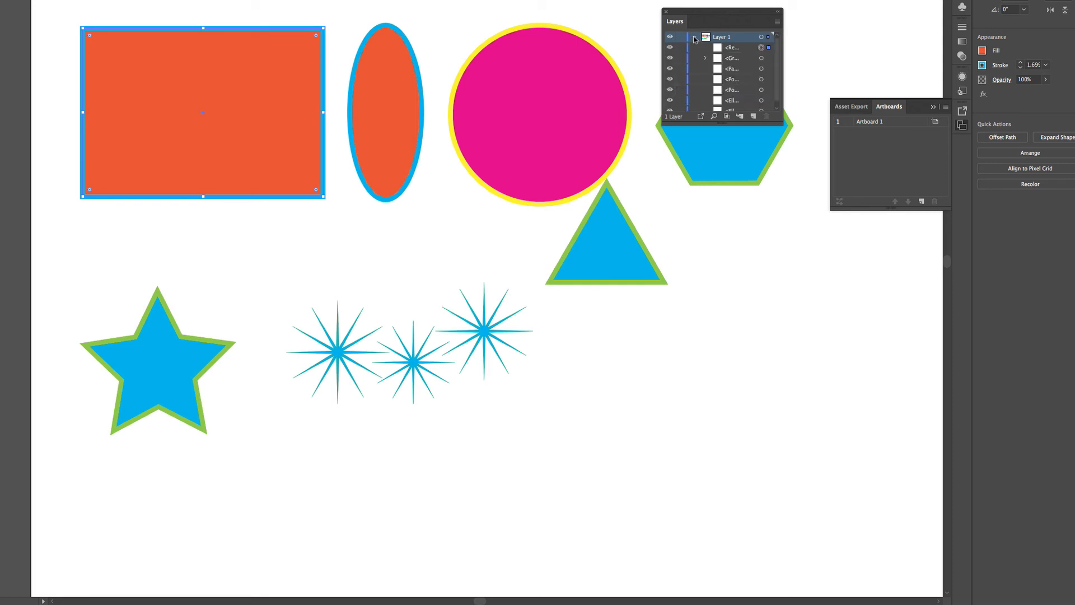
left_click_drag(780, 123, 863, 233)
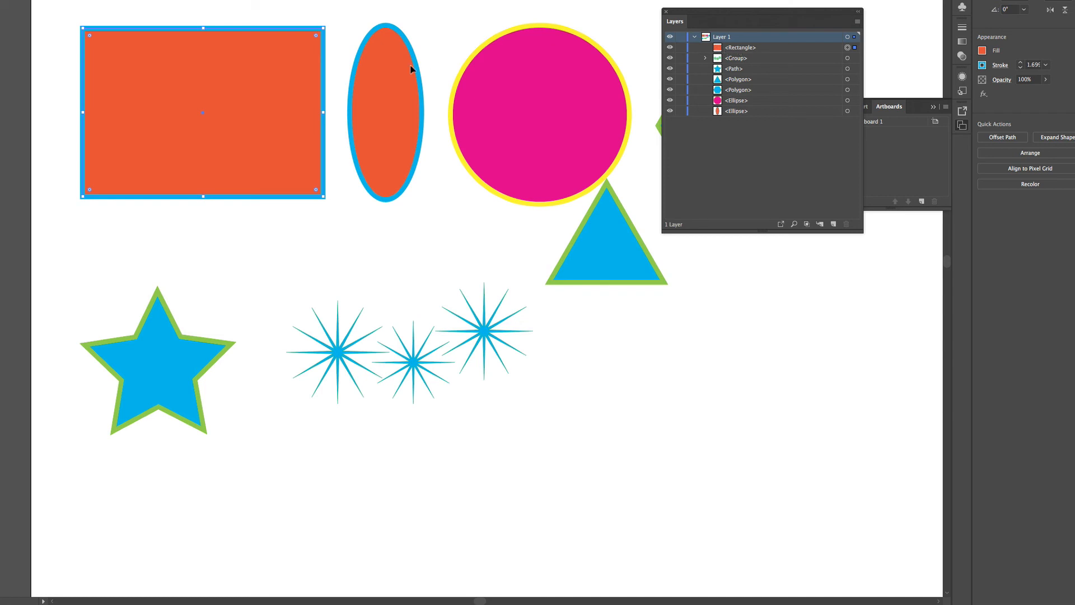
Move the orange rectangle over the circle, triangle and star group, and reorder it to the bottom of Layer 1.
left_click_drag(273, 74, 578, 211)
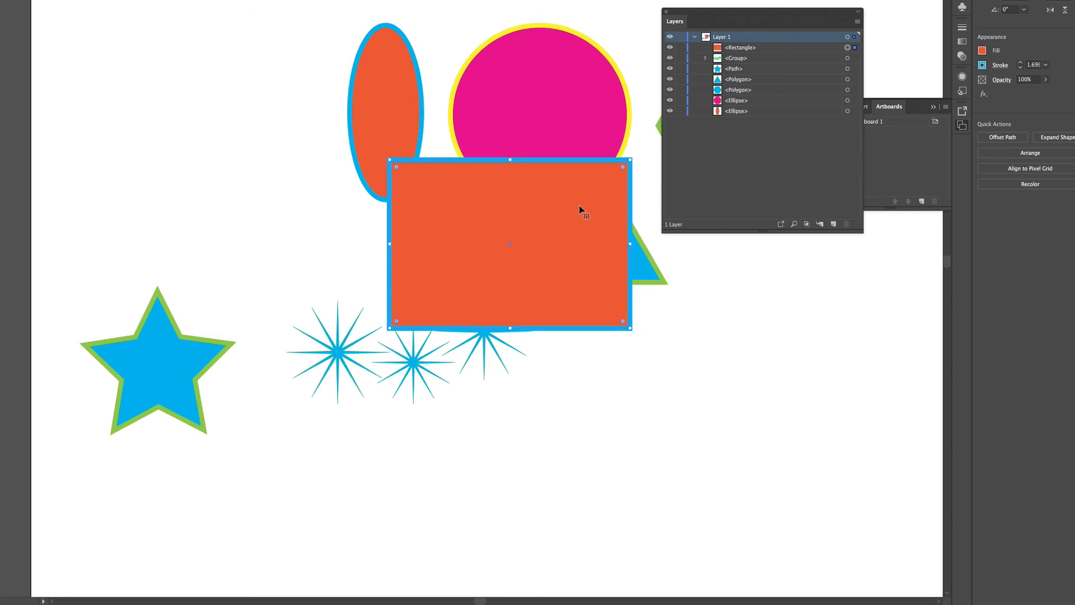
right_click(580, 206)
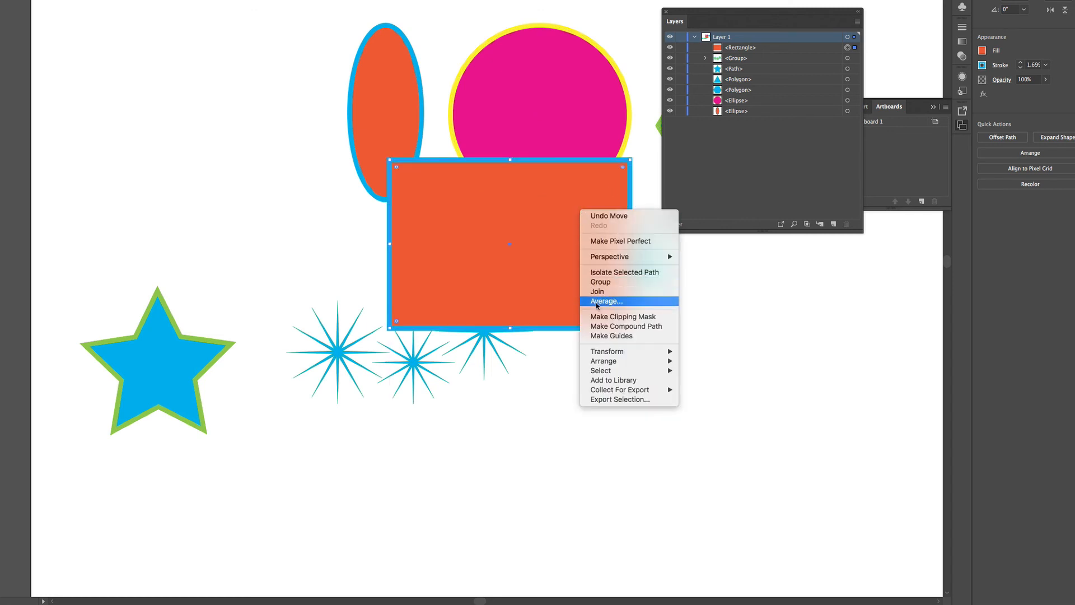
left_click(559, 197)
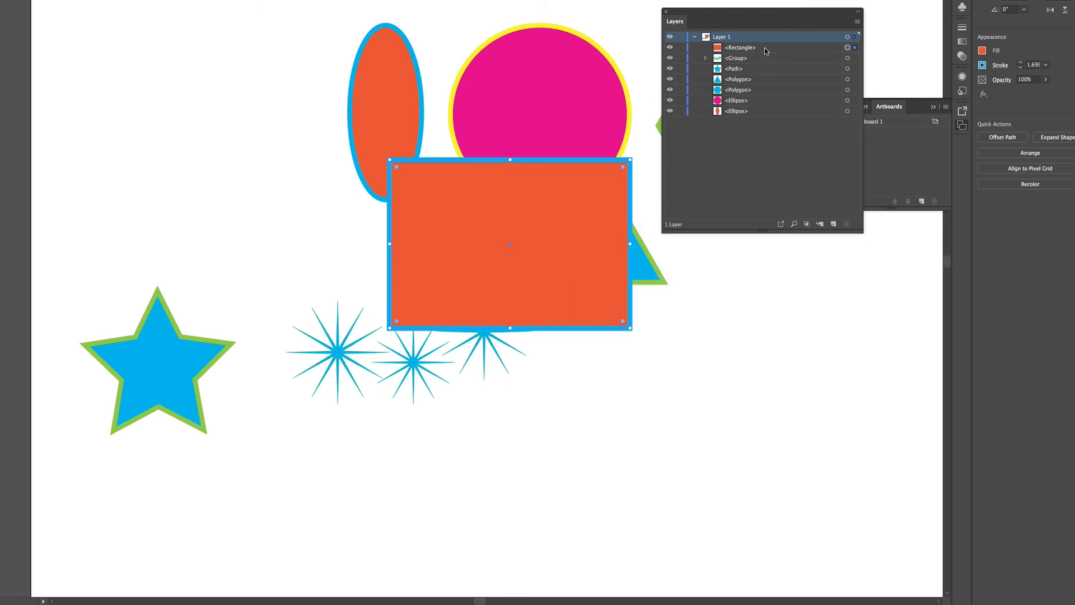
left_click(782, 49)
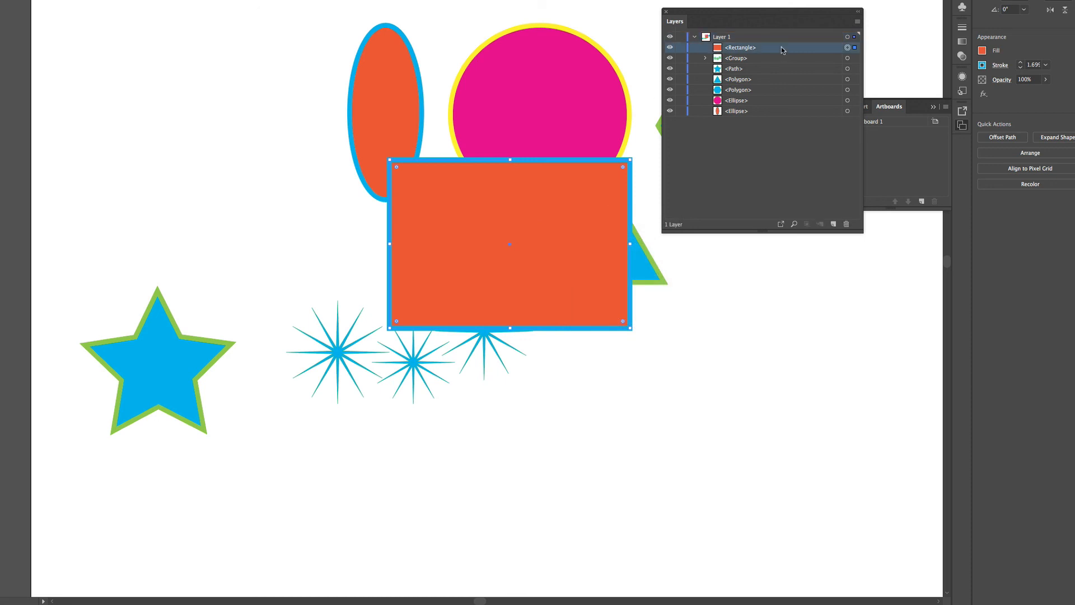
left_click_drag(782, 50, 775, 116)
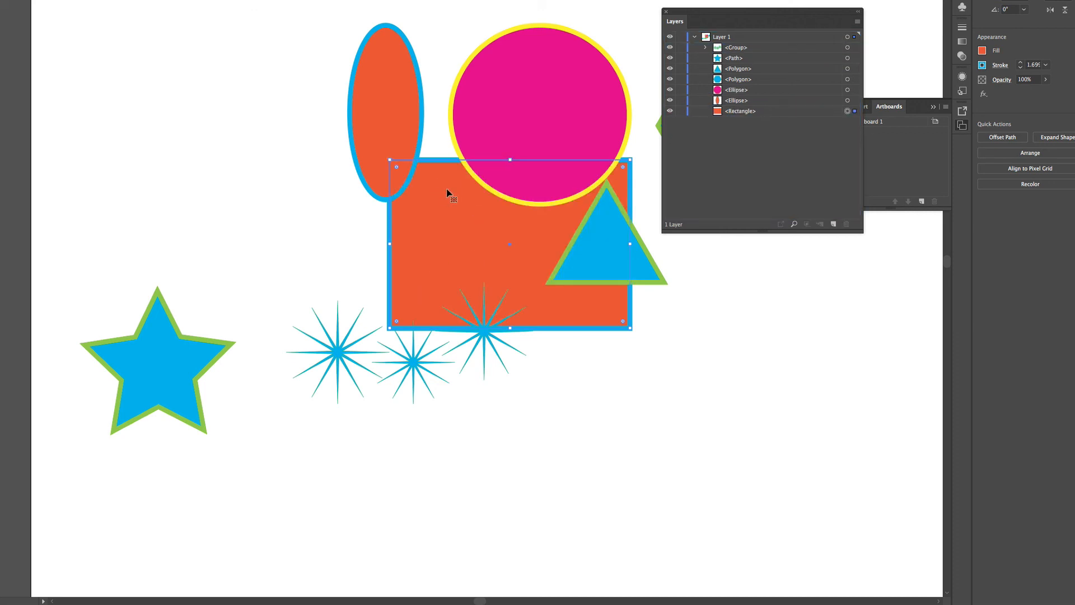
Move the Layers panel clear of the hexagon and place the orange rectangle back beside the tall ellipse.
left_click(768, 81)
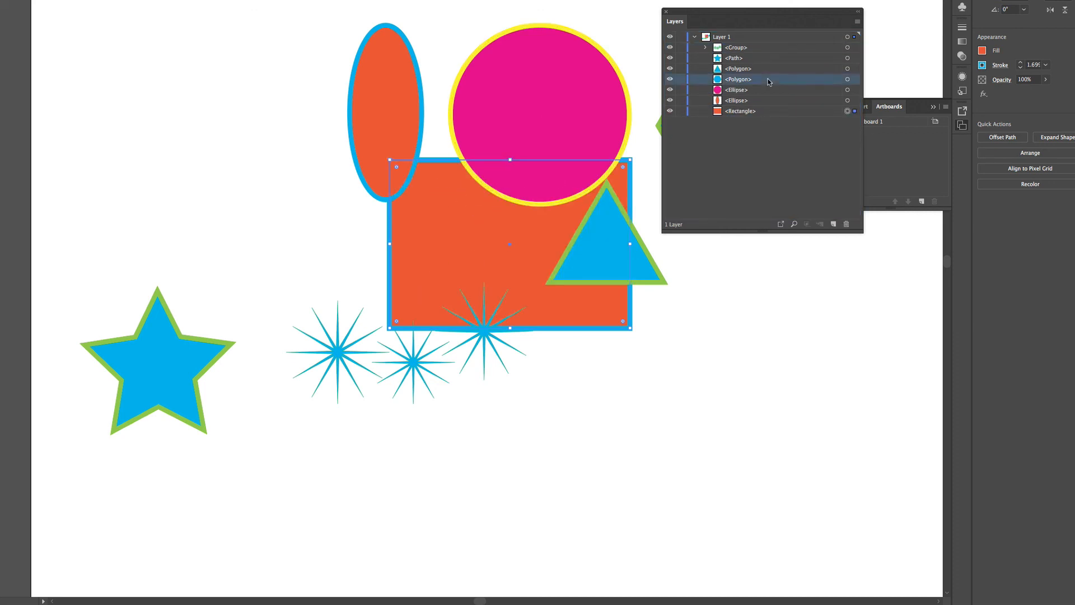
left_click(759, 69)
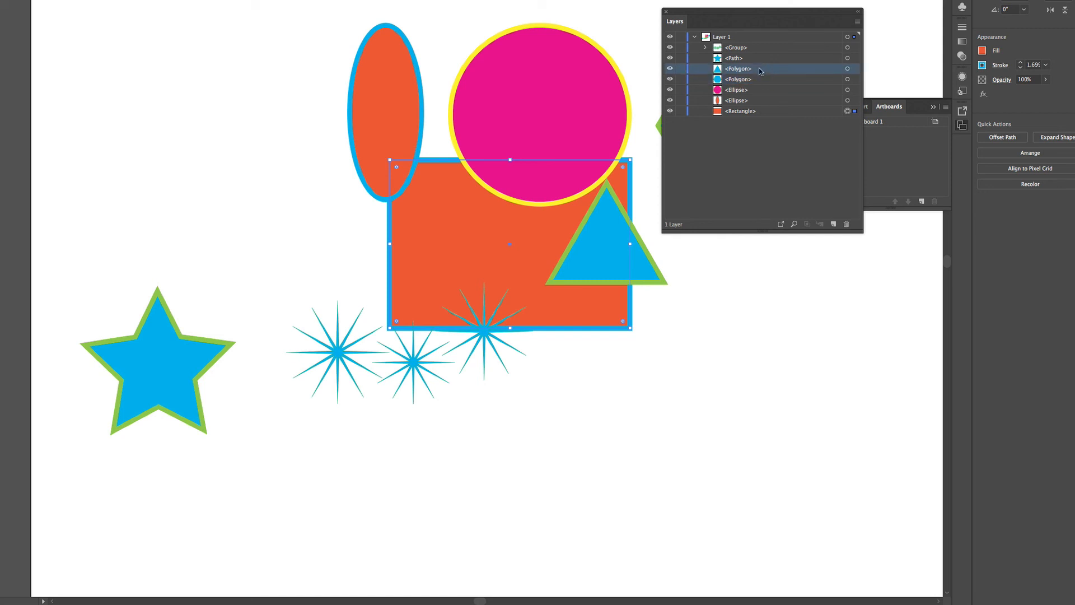
mouse_move(765, 70)
left_mouse_down()
mouse_move(766, 117)
mouse_move(754, 114)
mouse_move(776, 70)
left_mouse_up()
left_click_drag(762, 17, 832, 252)
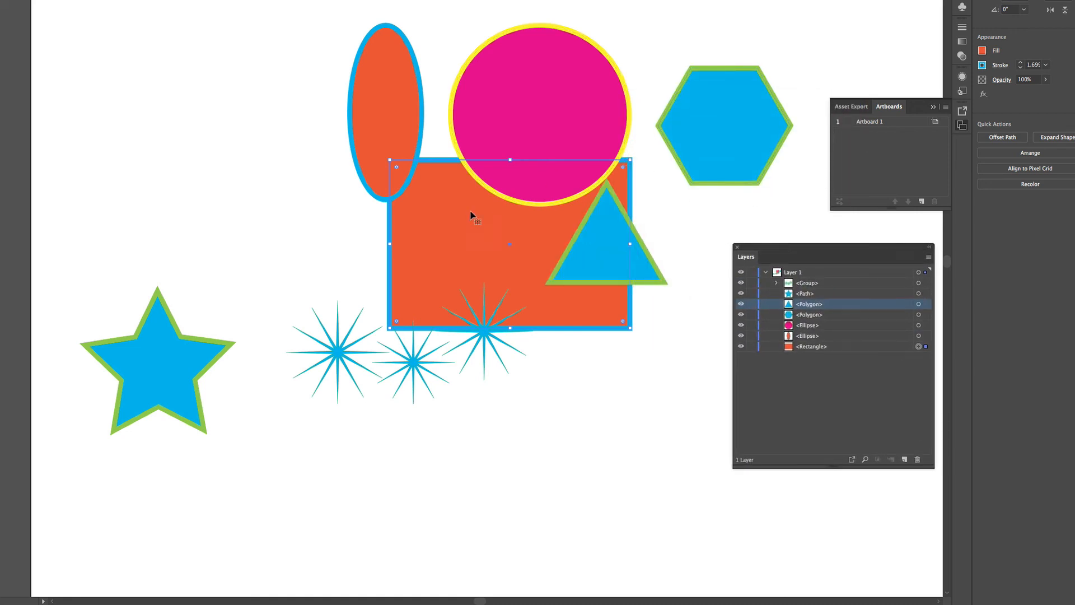
left_click_drag(471, 211, 143, 105)
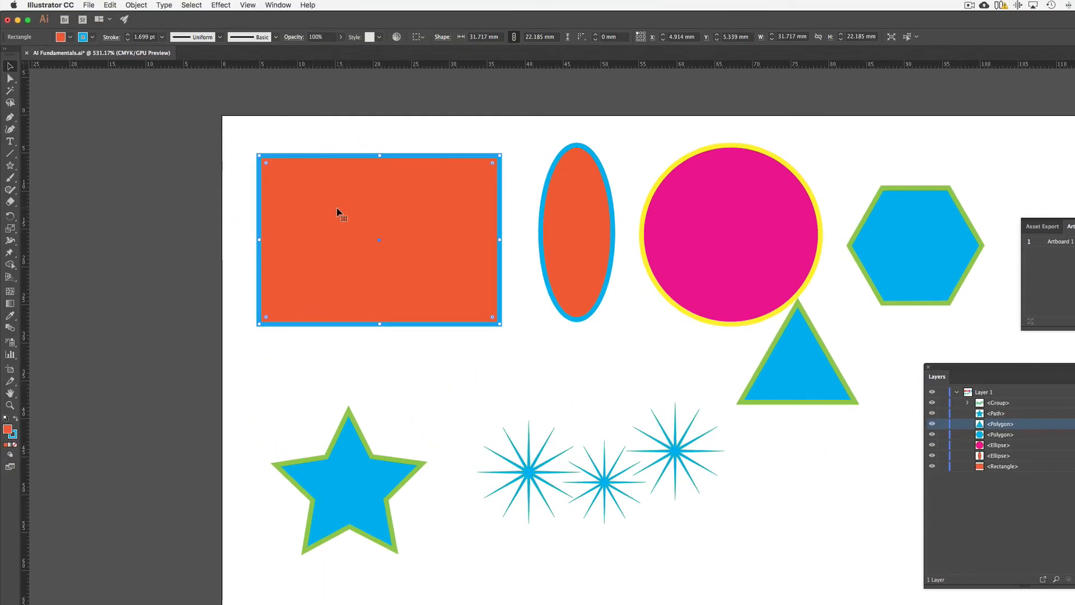
Select all blue-filled shapes with the Magic Wand and change their fill to the light green of their outlines.
left_click(10, 91)
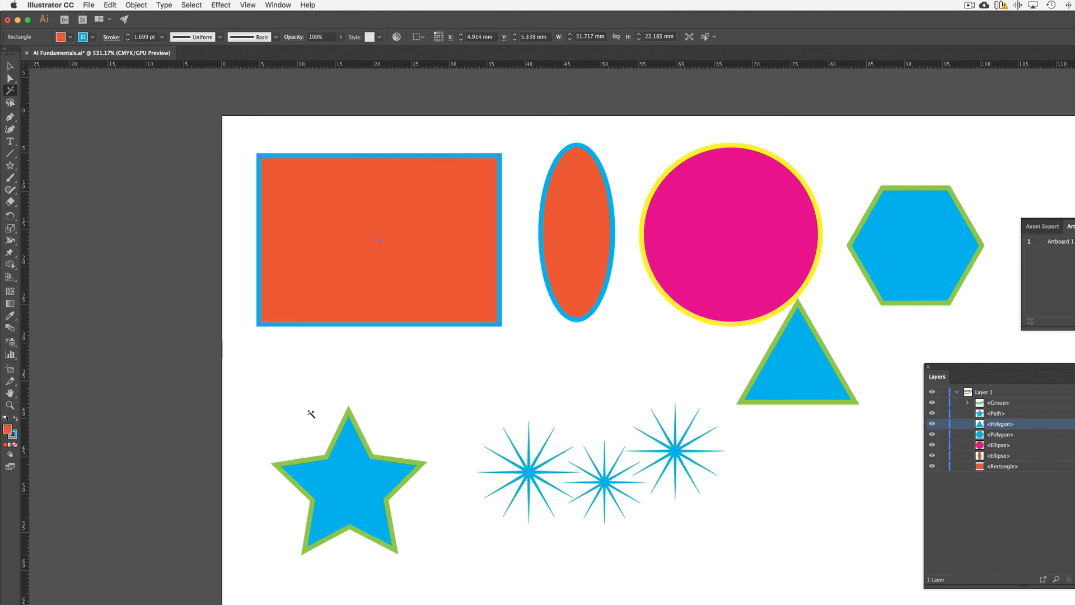
left_click(350, 476)
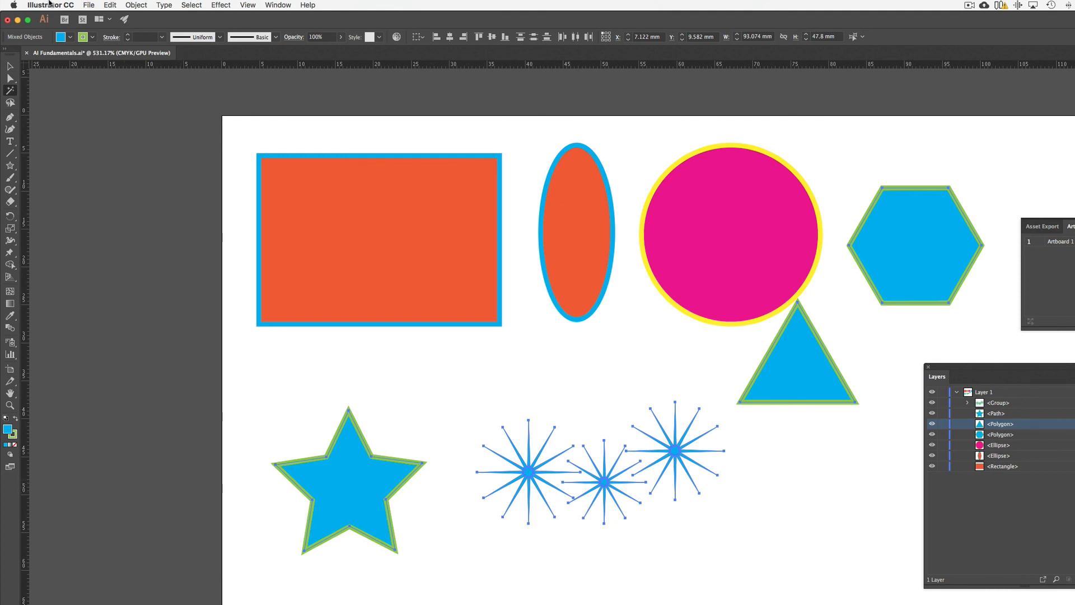
left_click(70, 38)
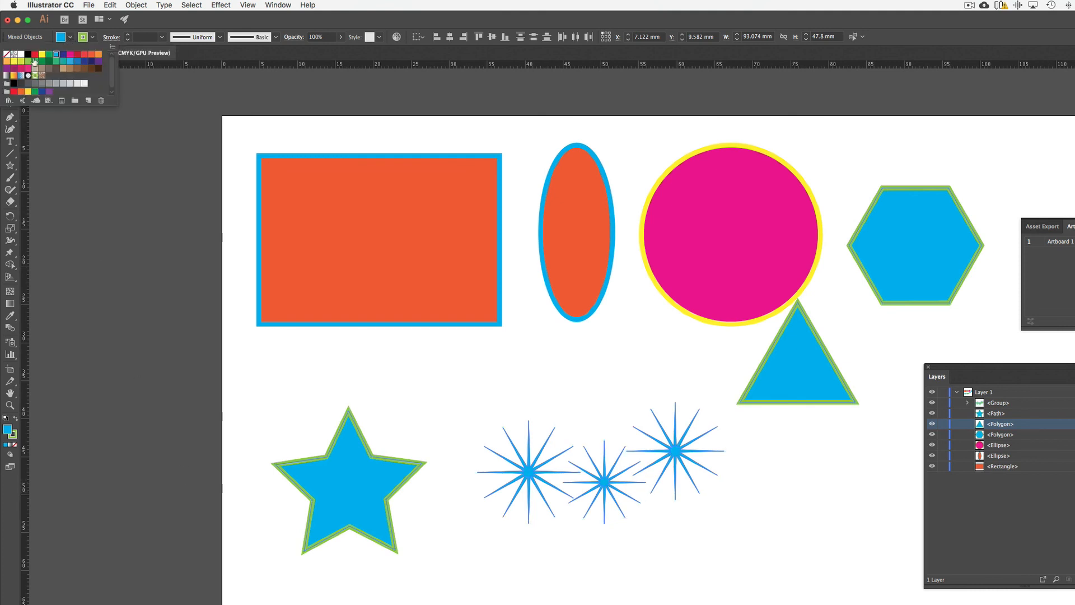
left_click(27, 62)
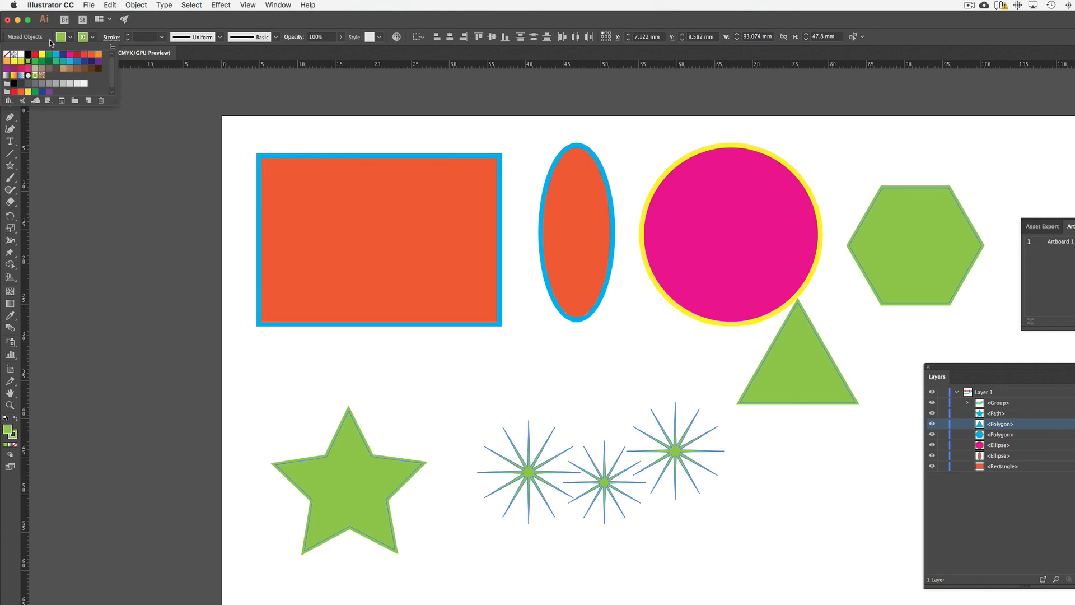
left_click(167, 24)
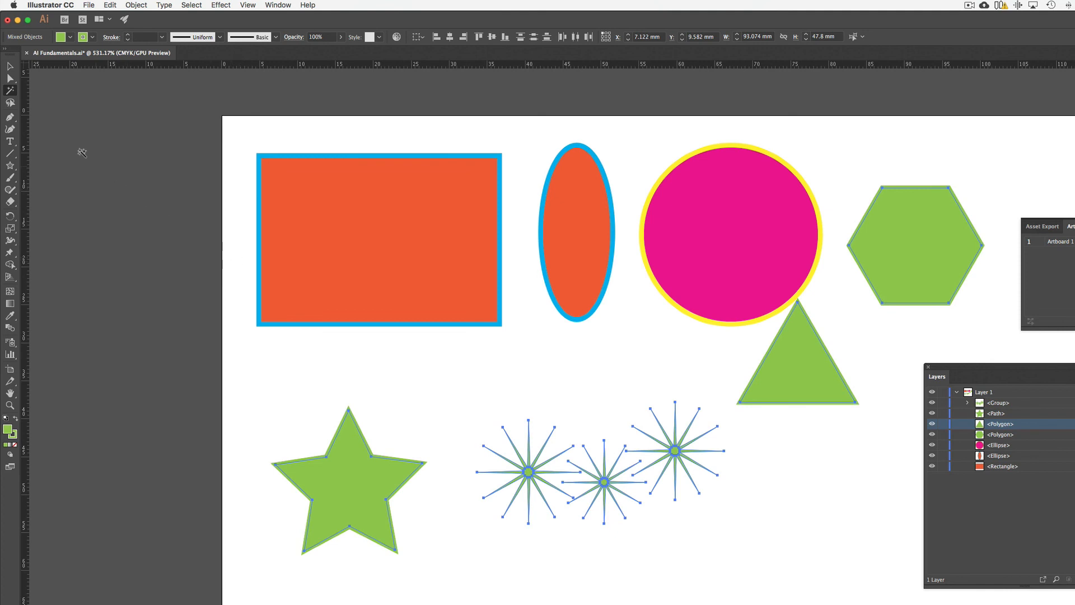
Pull only the orange rectangle's upper-right anchor point up and outward with the Direct Selection tool.
left_click(10, 79)
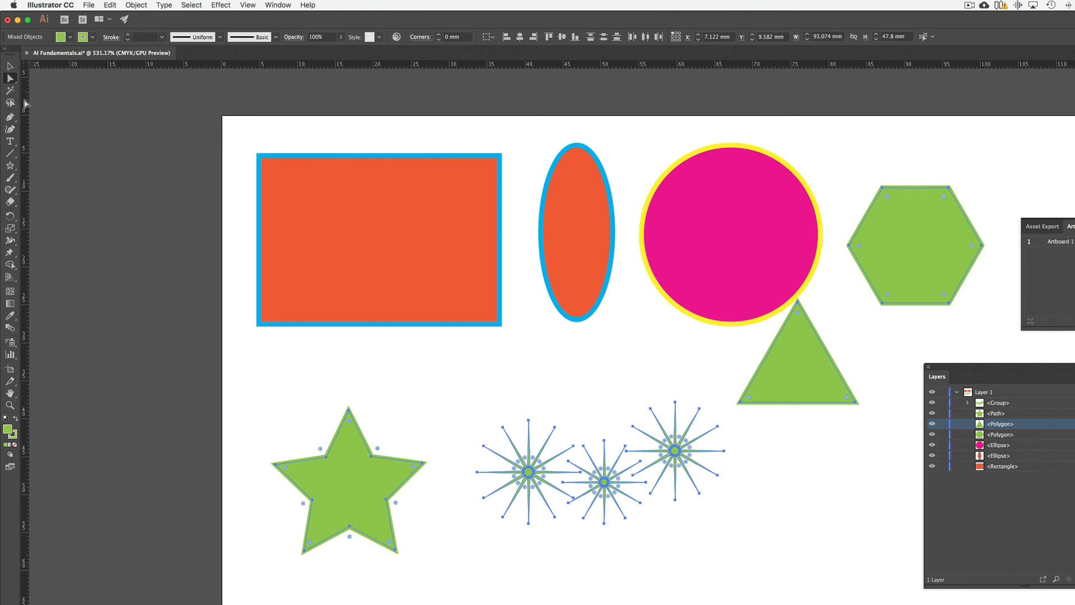
left_click(10, 104)
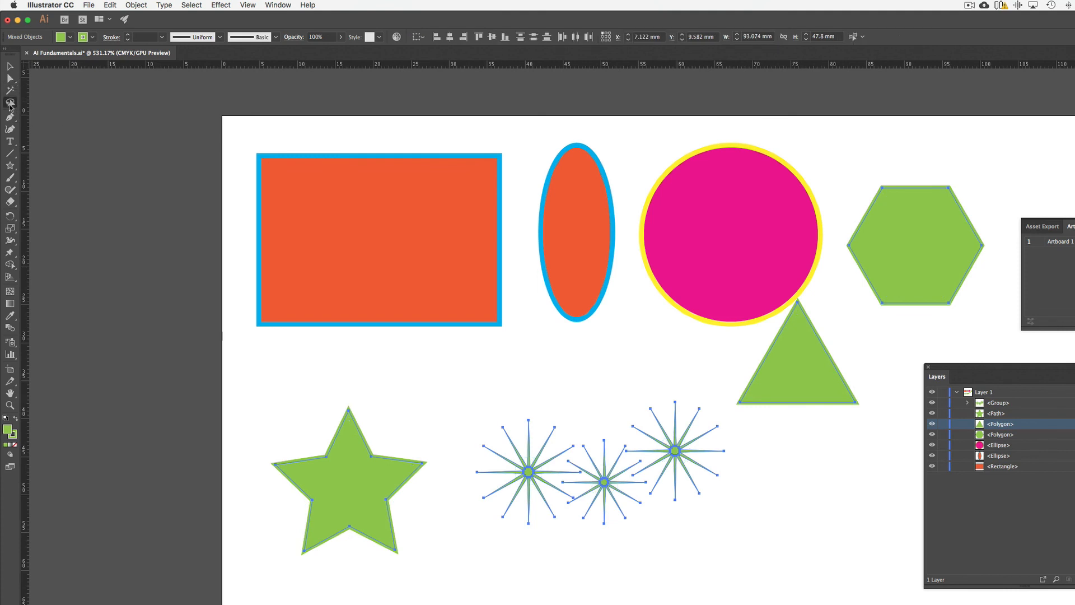
left_click(11, 80)
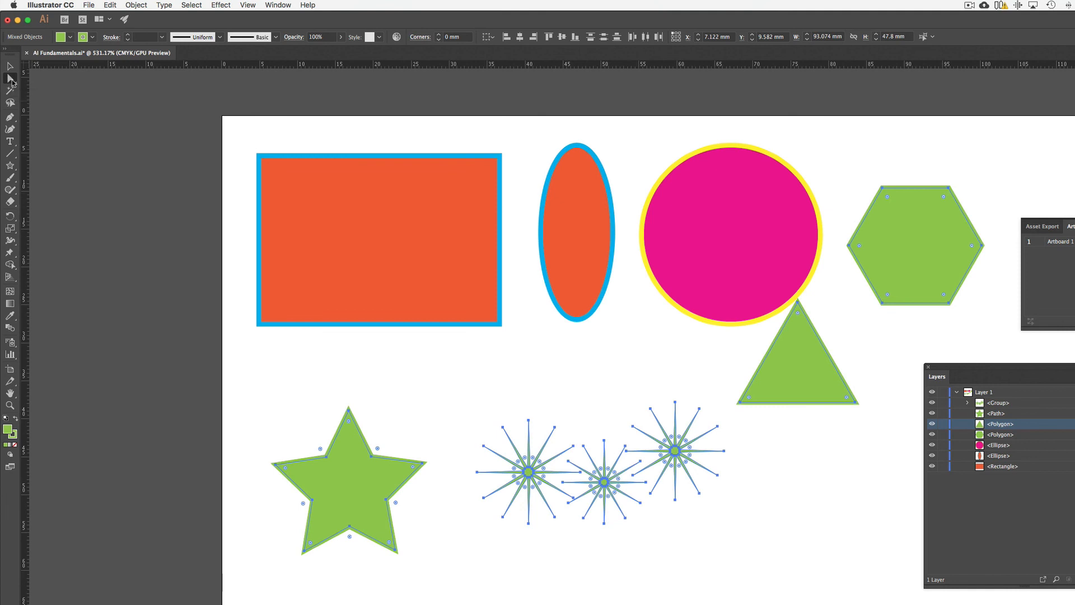
left_click(496, 158)
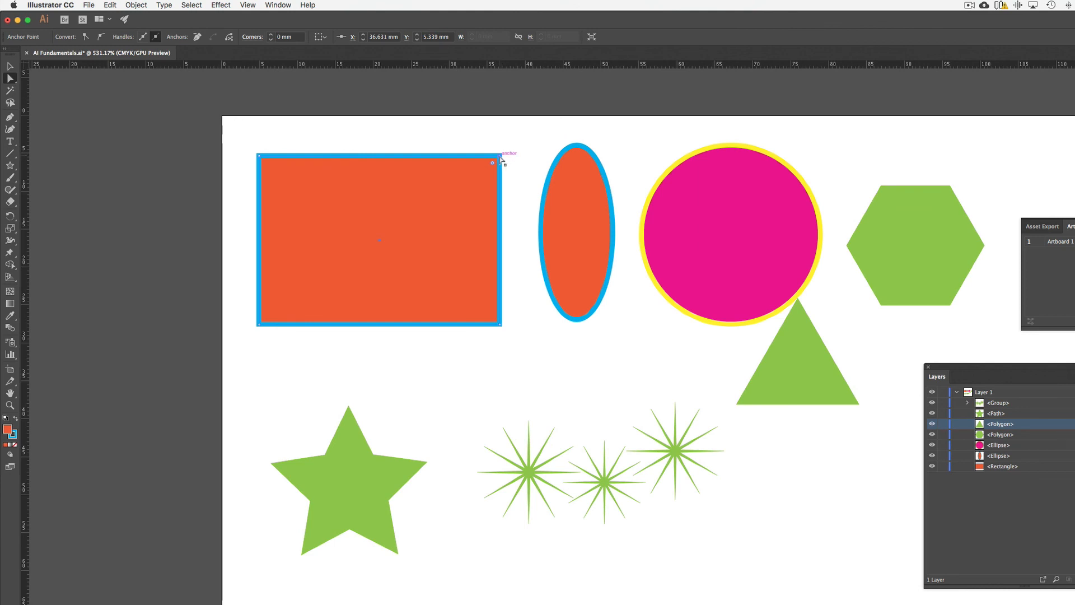
left_click(500, 159)
key("super+equal")
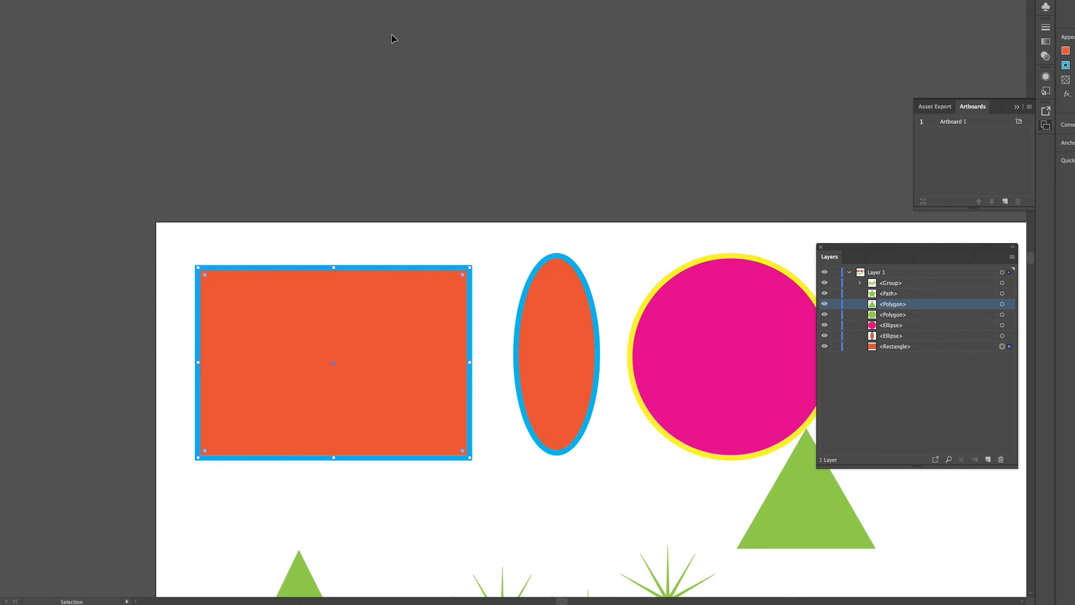
key("super+equal")
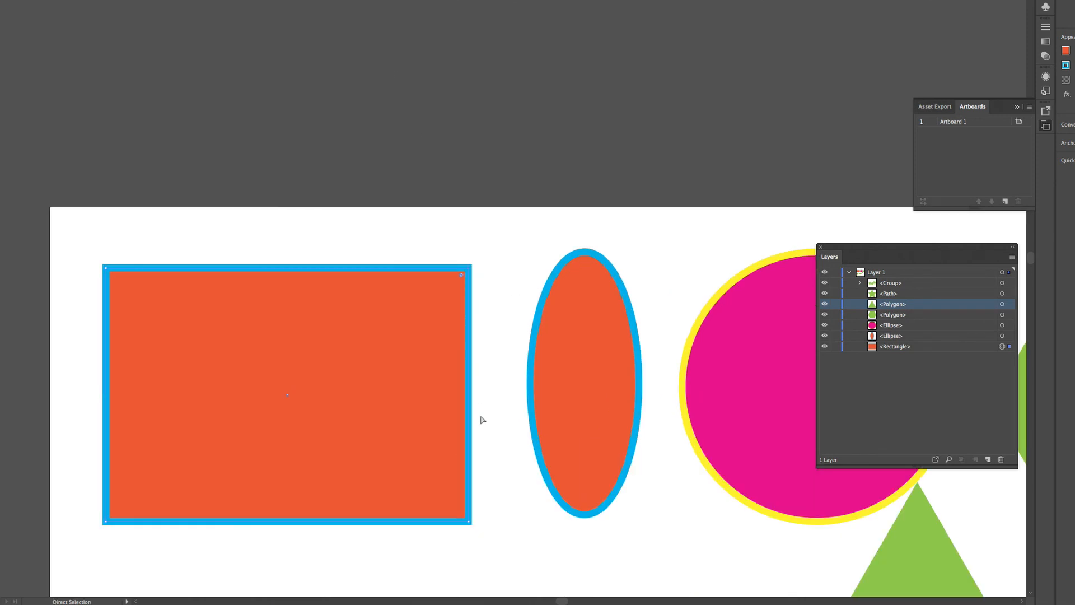
left_click(470, 269)
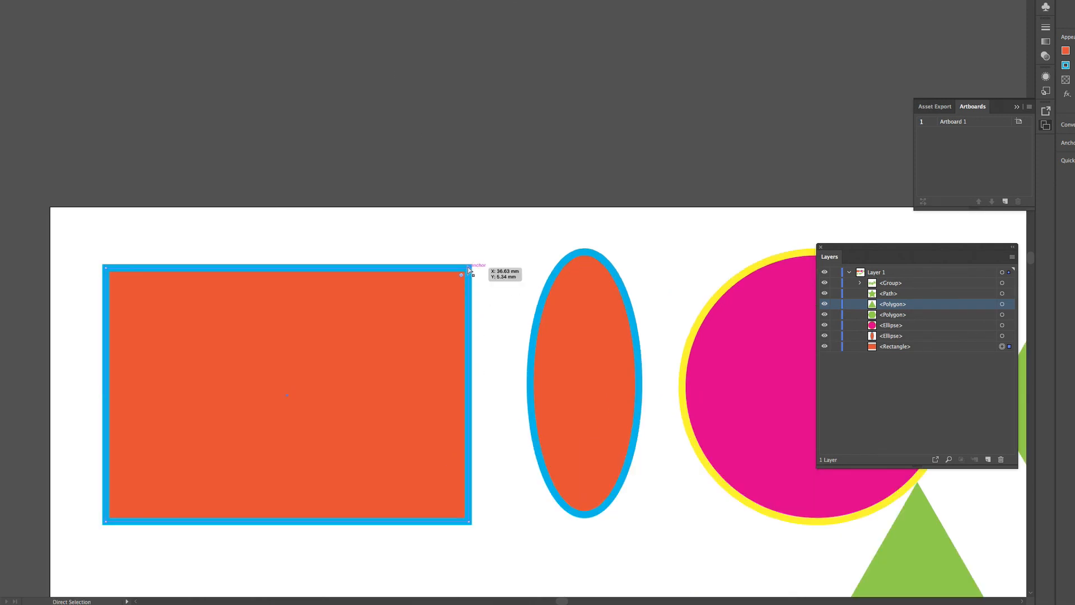
left_click_drag(469, 269, 536, 222)
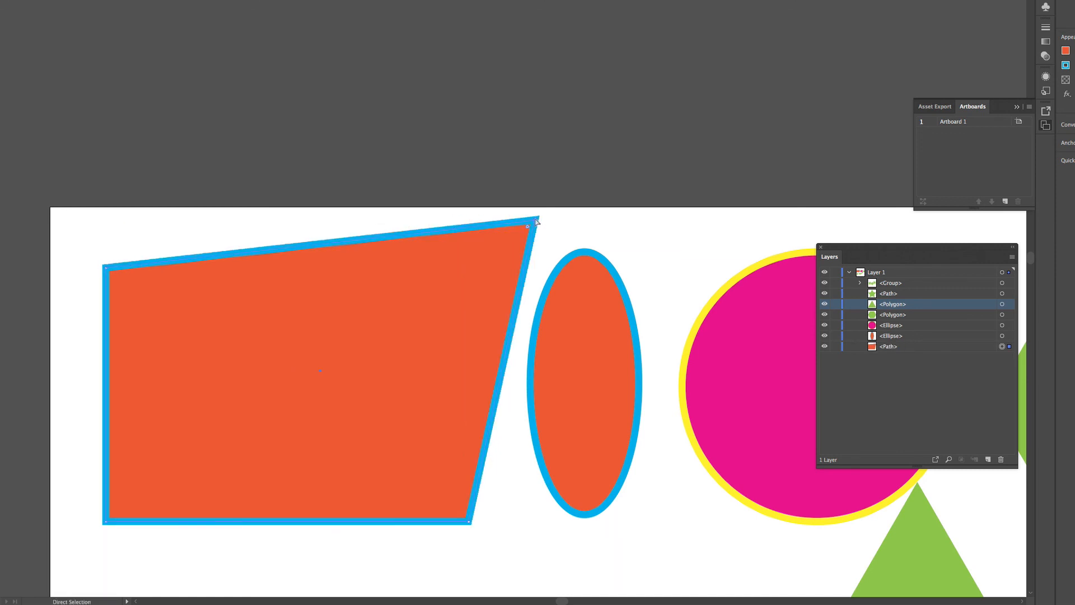
Stretch one upper-left ray of the leftmost spiky star outward, placing its tip at about X 34.2 mm, Y 36.5 mm.
scroll(442, 400, "down", 5)
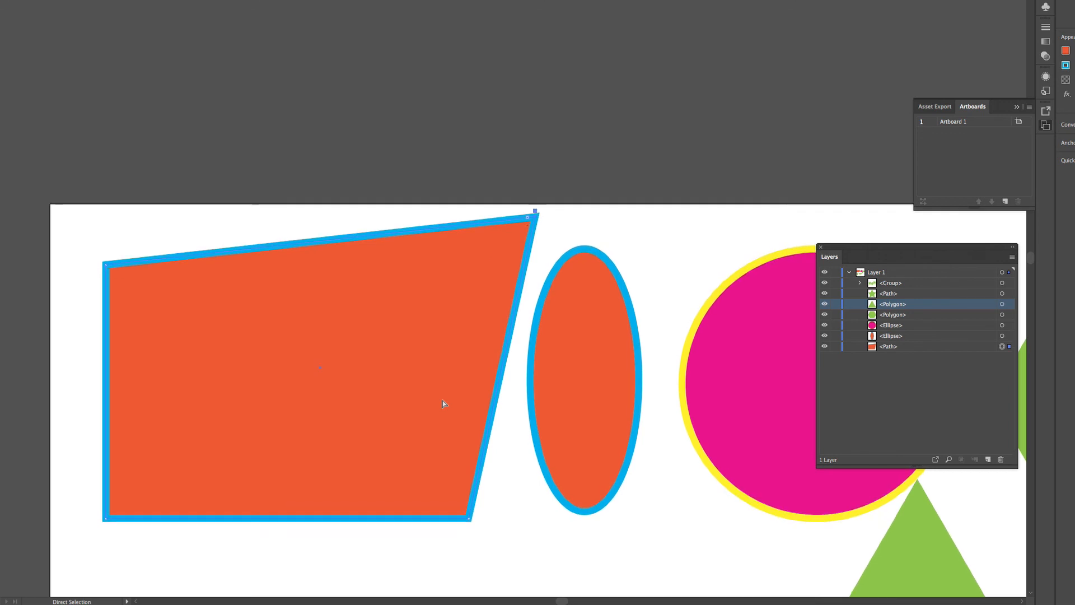
scroll(443, 401, "down", 6)
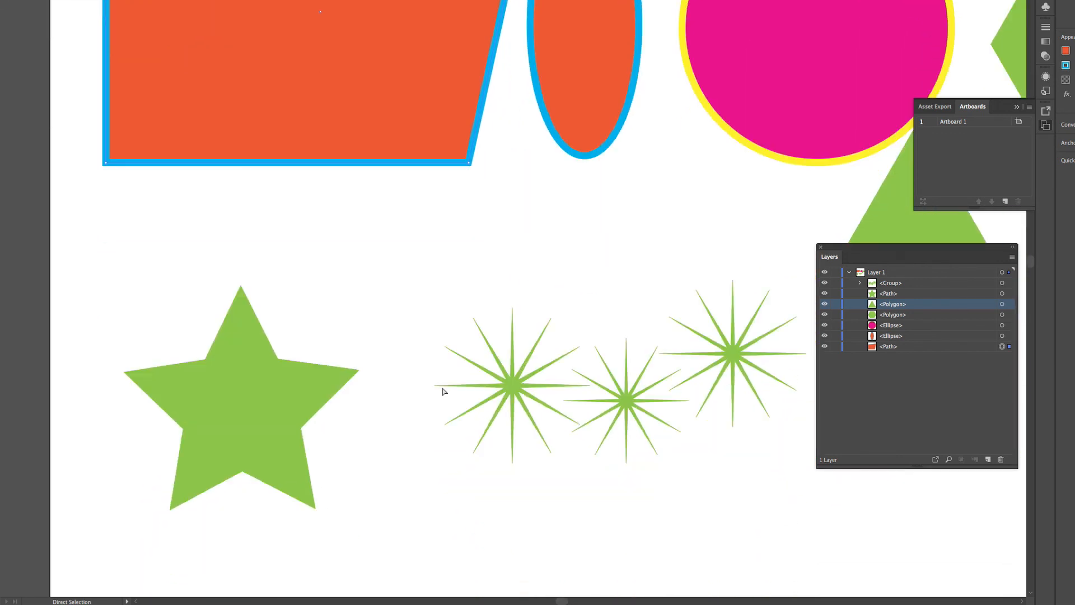
left_click(473, 318)
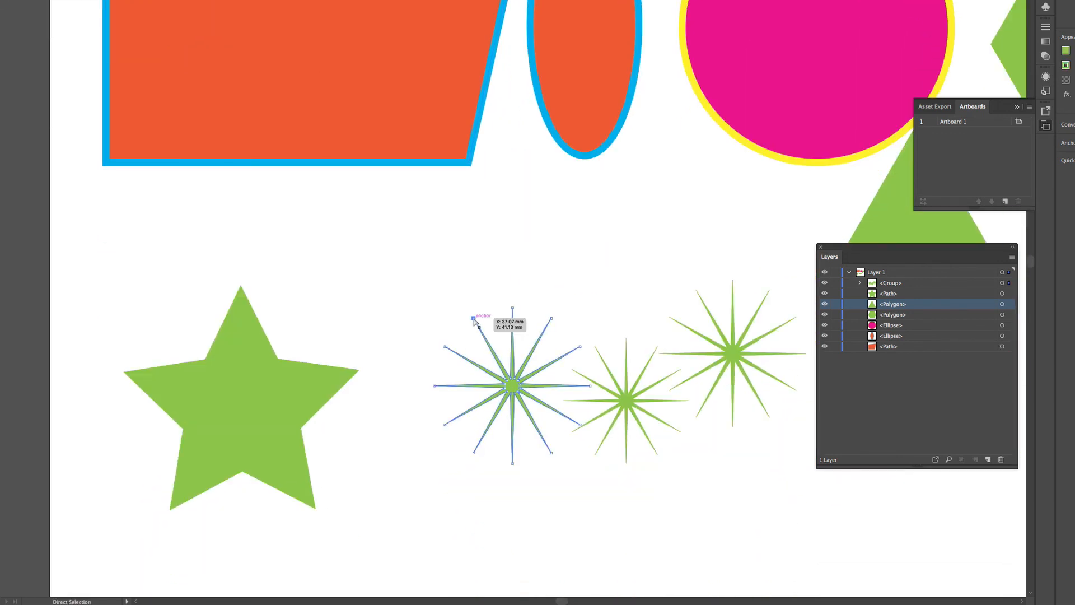
left_click_drag(474, 320, 441, 265)
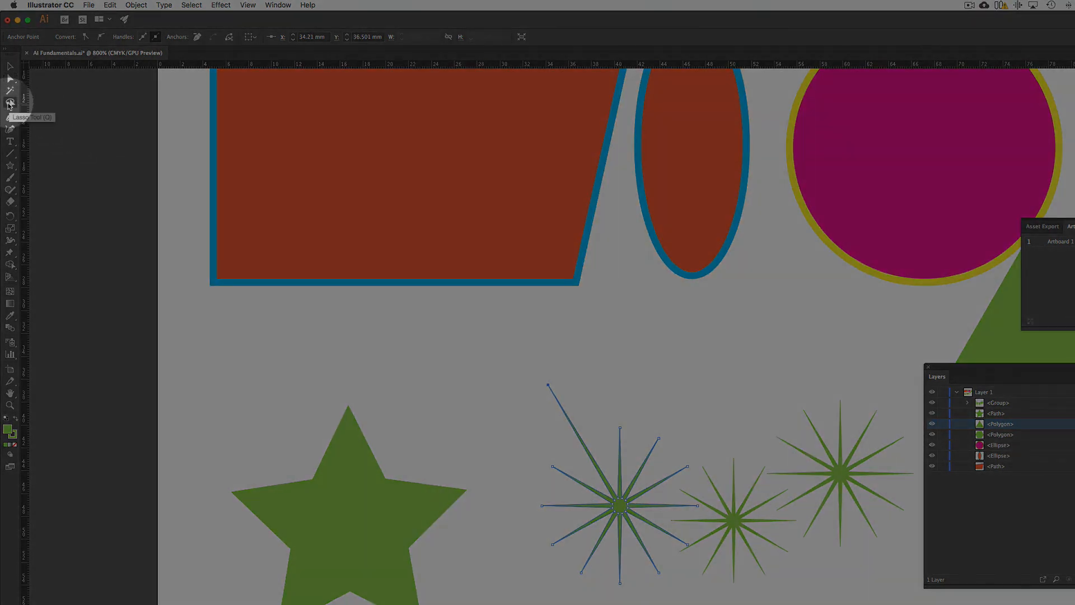
Lasso the top and two upper-right ray tips of the same spiky star and stretch them outward together.
left_click(9, 103)
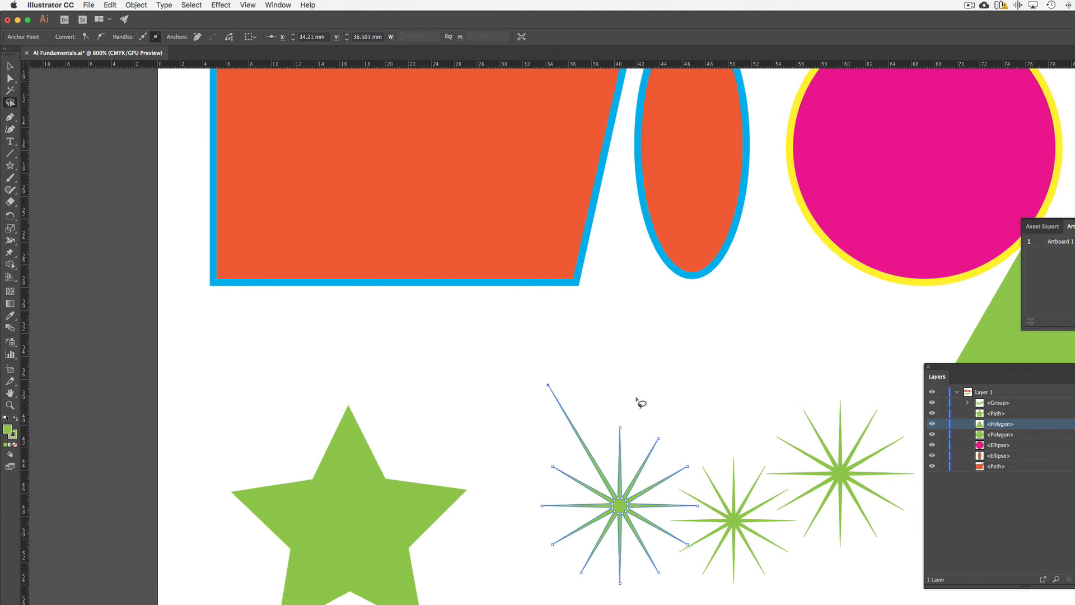
mouse_move(626, 396)
left_mouse_down()
mouse_move(606, 415)
mouse_move(609, 440)
mouse_move(689, 476)
mouse_move(696, 464)
mouse_move(683, 439)
mouse_move(627, 396)
left_mouse_up()
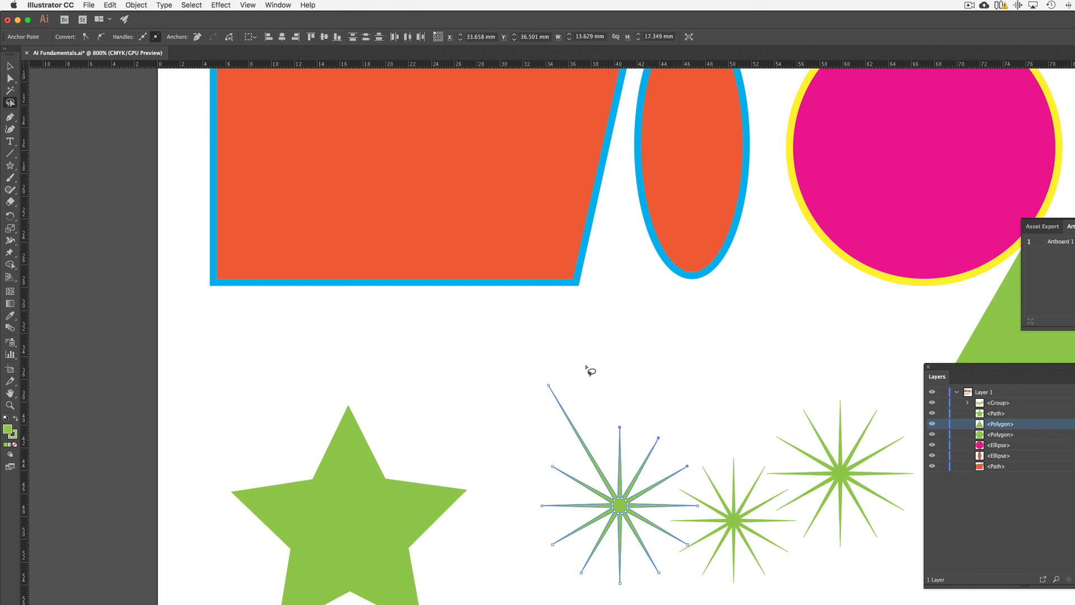
left_click(14, 80)
left_click_drag(660, 438, 710, 382)
left_click(10, 102)
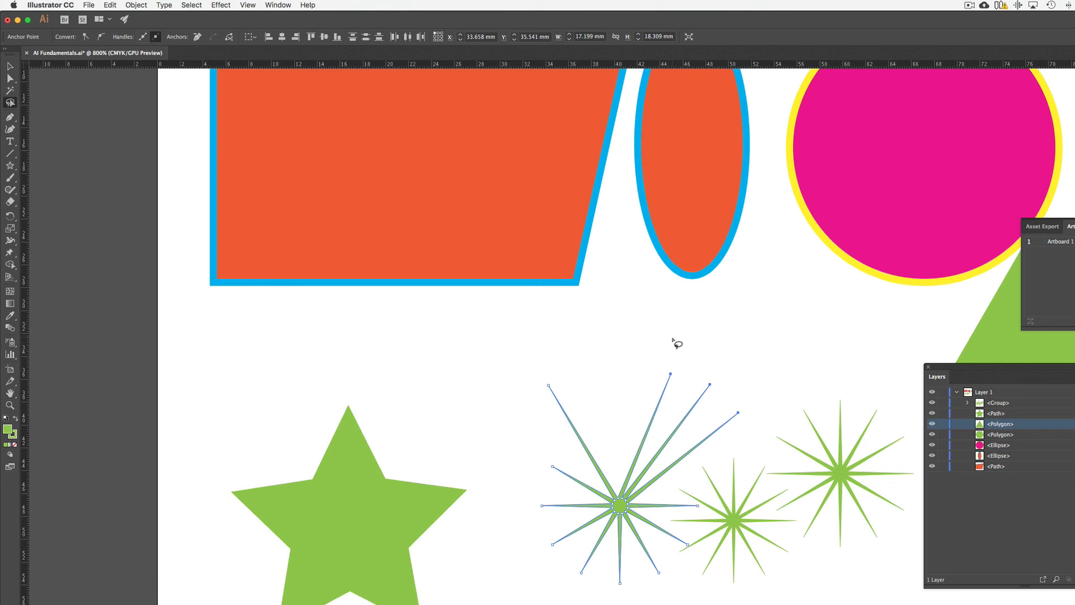
key("super+0")
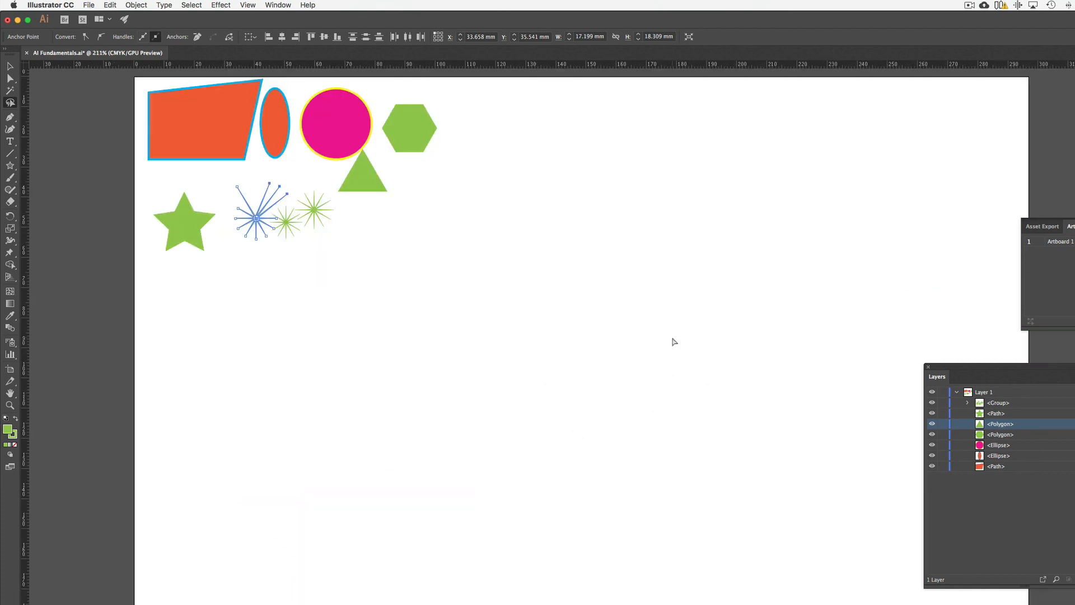